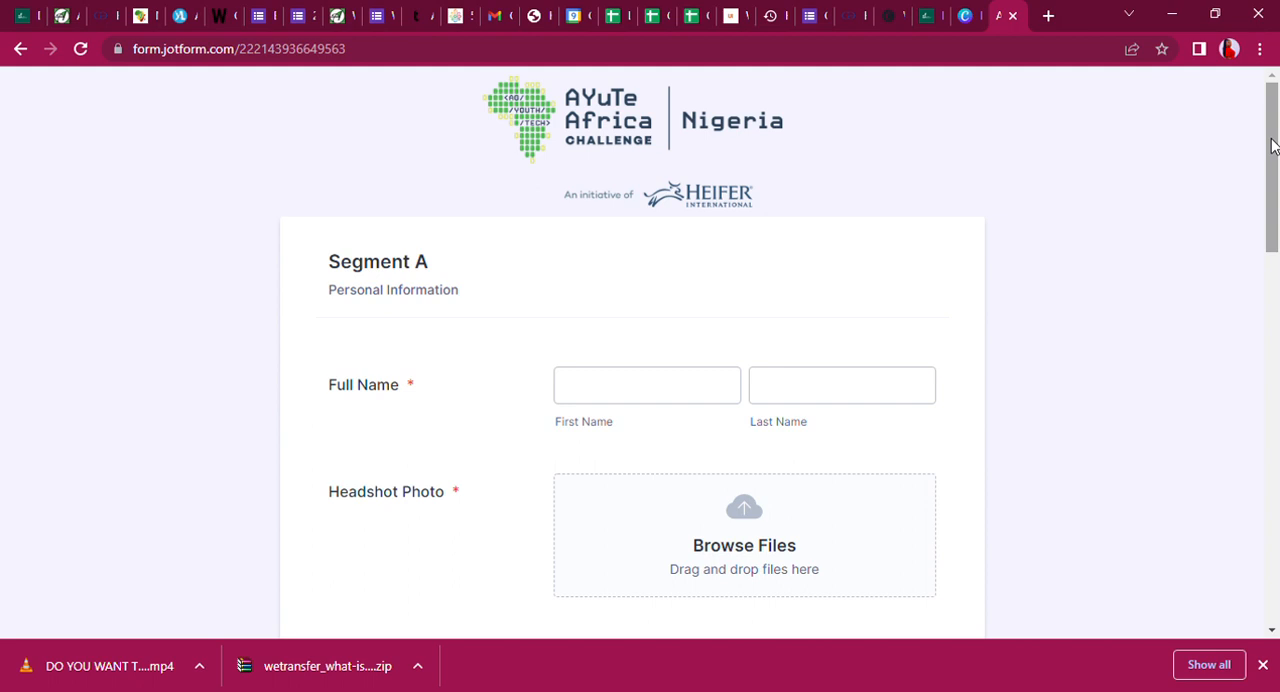
Review the Segment A personal information fields from full name through to the personal profile.
mouse_move(1276, 133)
mouse_down()
mouse_move(1277, 122)
mouse_move(1276, 184)
mouse_move(1276, 155)
mouse_up()
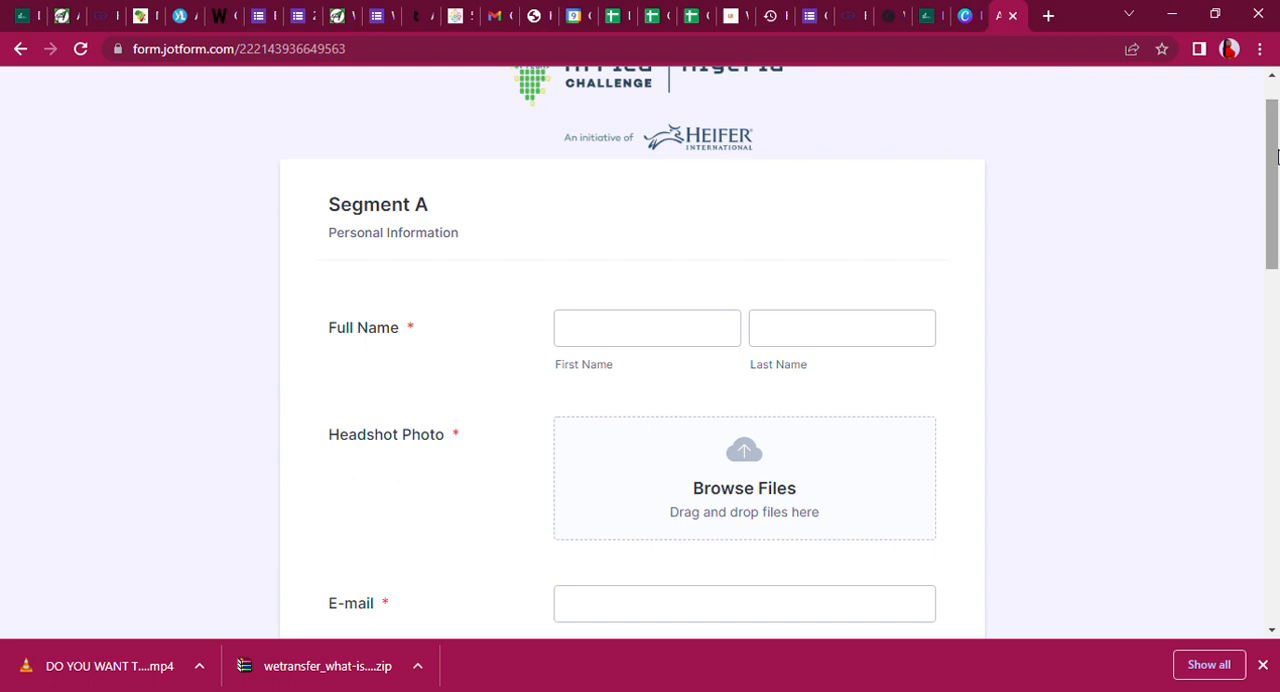
drag(1277, 155, 1277, 220)
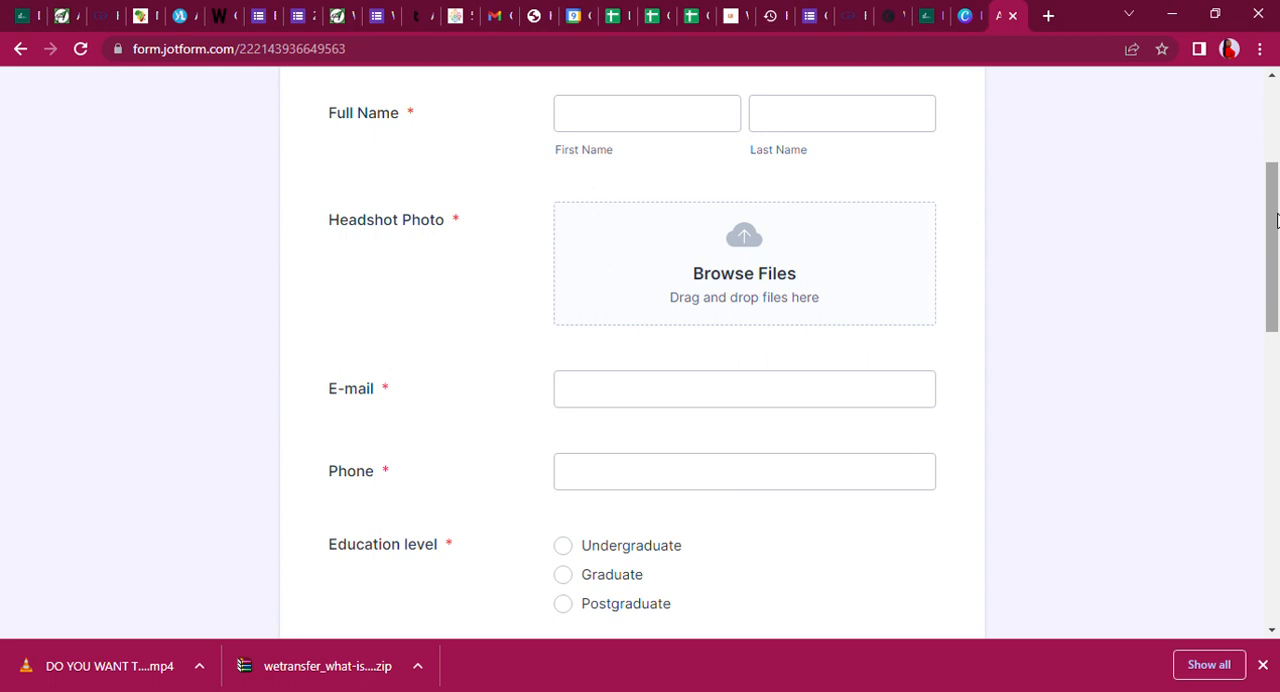
drag(1276, 220, 1278, 240)
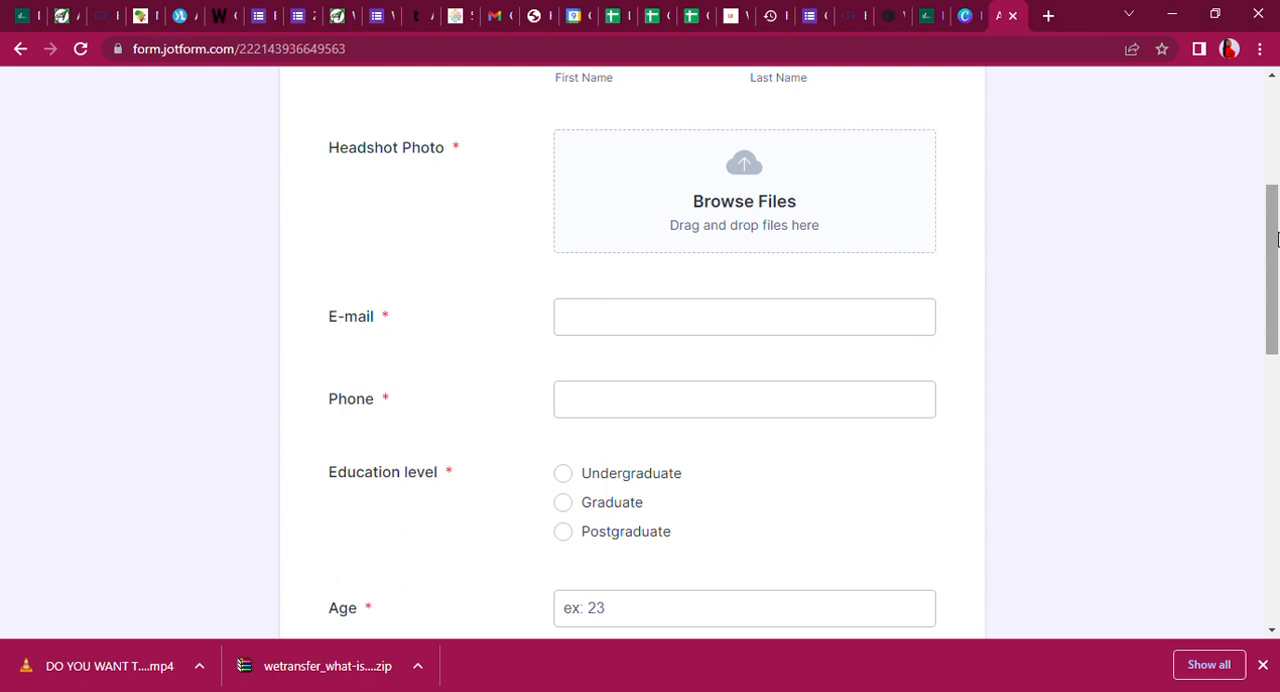
drag(1277, 238, 1277, 288)
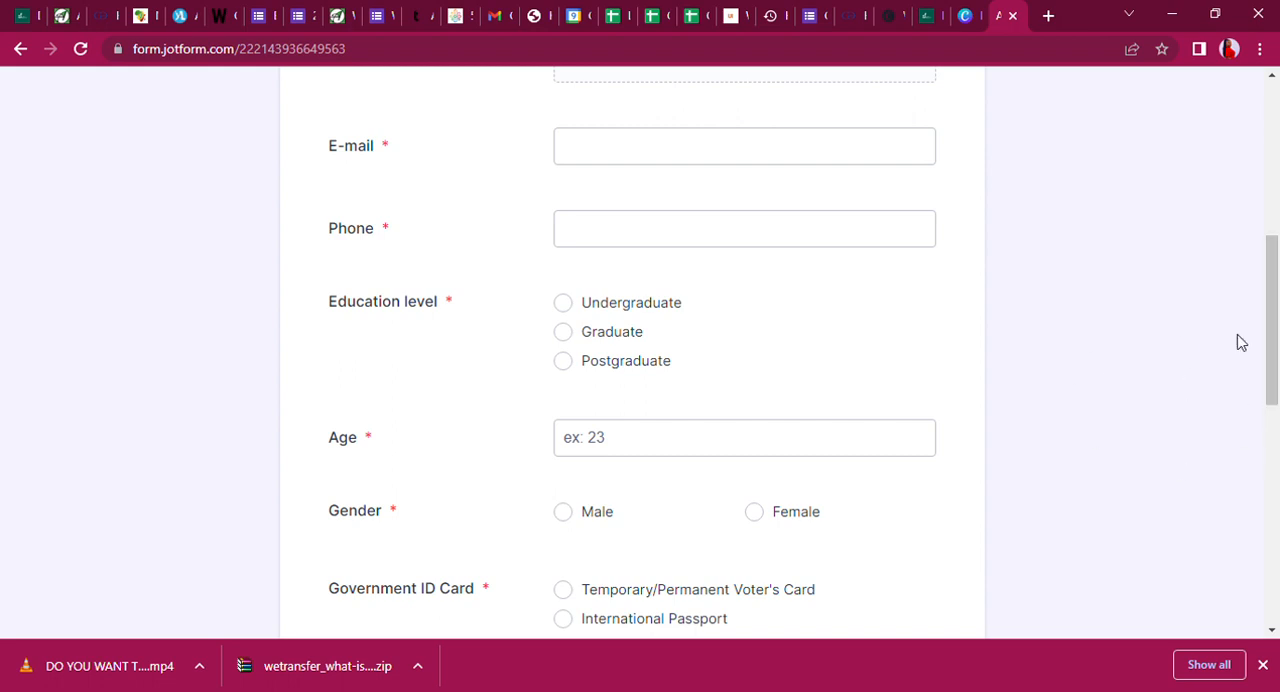
drag(1277, 360, 1277, 402)
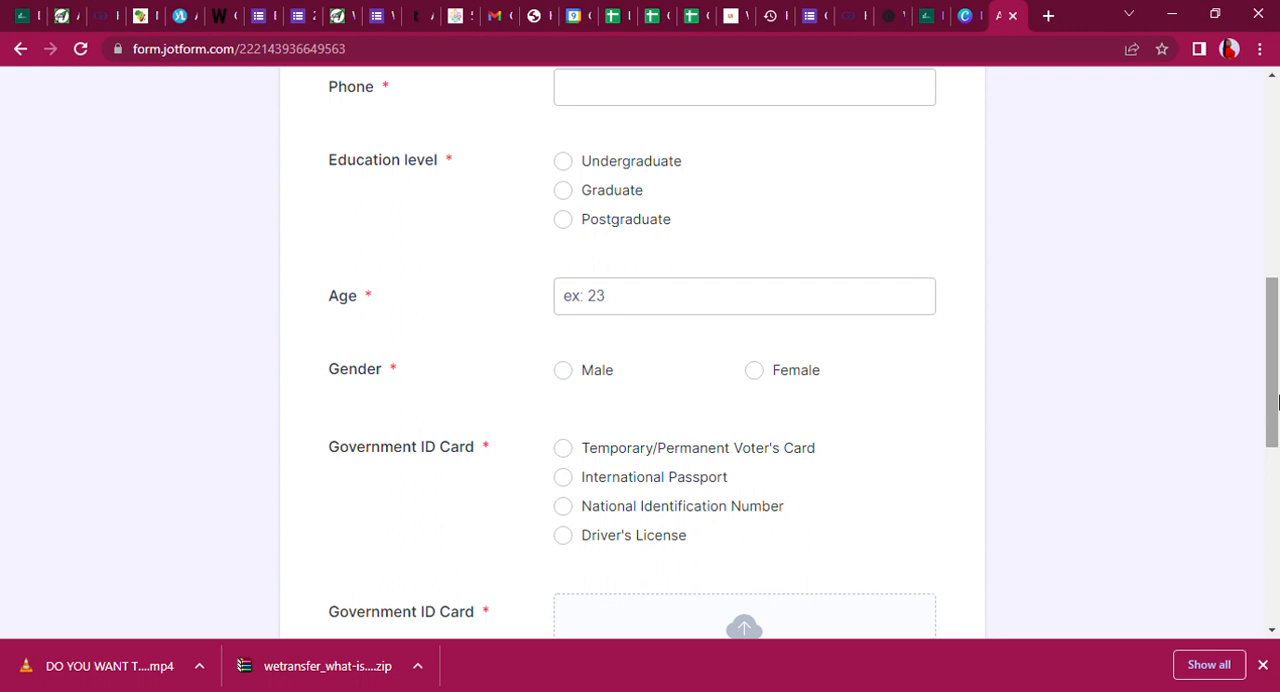
drag(1277, 402, 1277, 455)
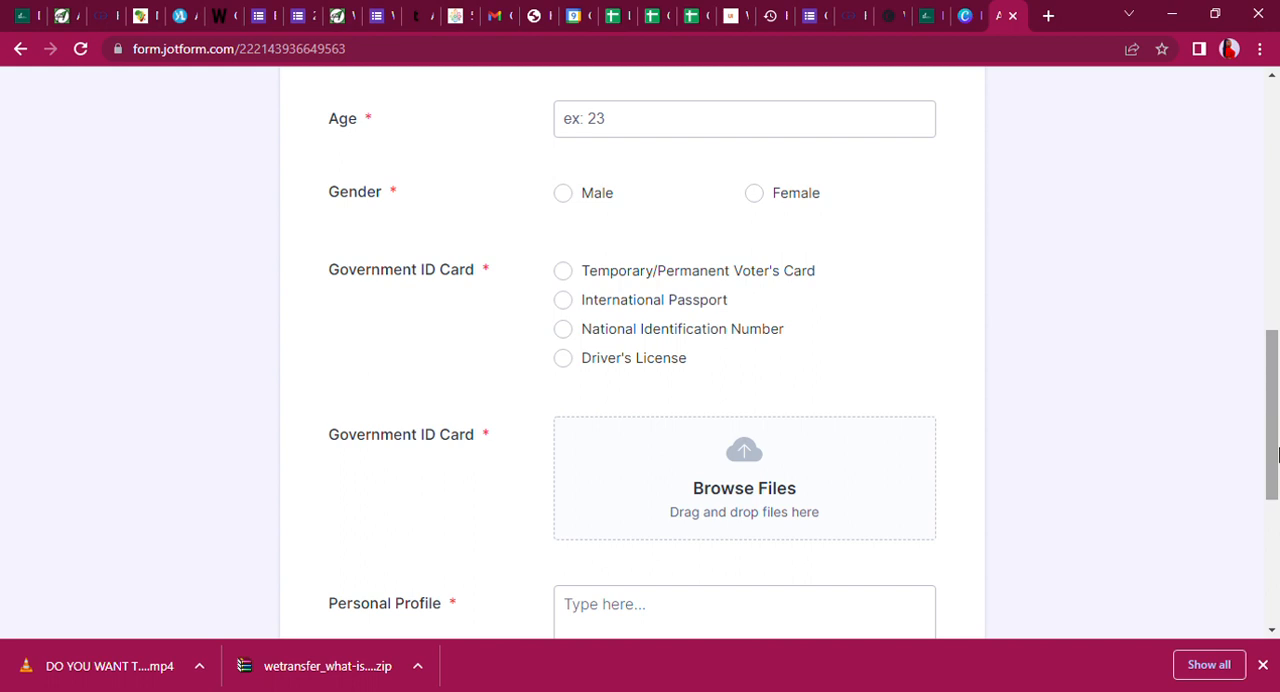
mouse_move(1278, 455)
mouse_down()
mouse_move(1276, 561)
mouse_move(1271, 392)
mouse_move(1271, 449)
mouse_up()
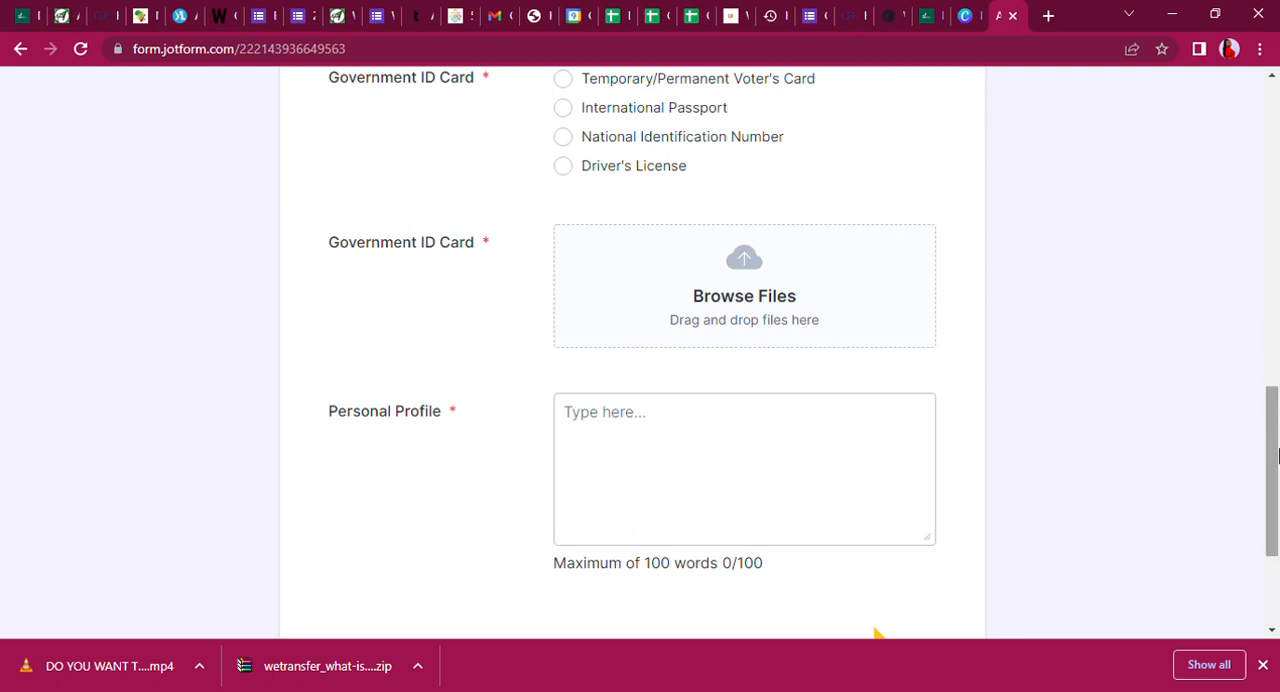
drag(1274, 455, 1246, 120)
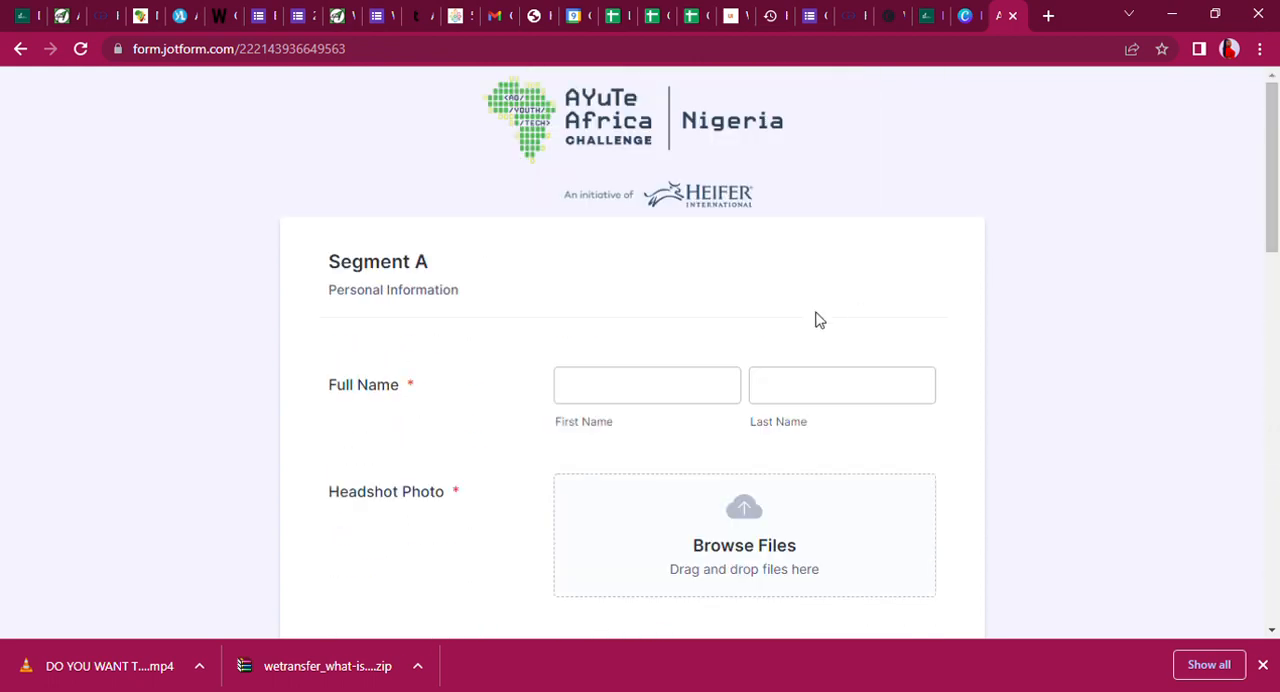
Enter the applicant's first name and last name in the Full Name fields.
click(699, 382)
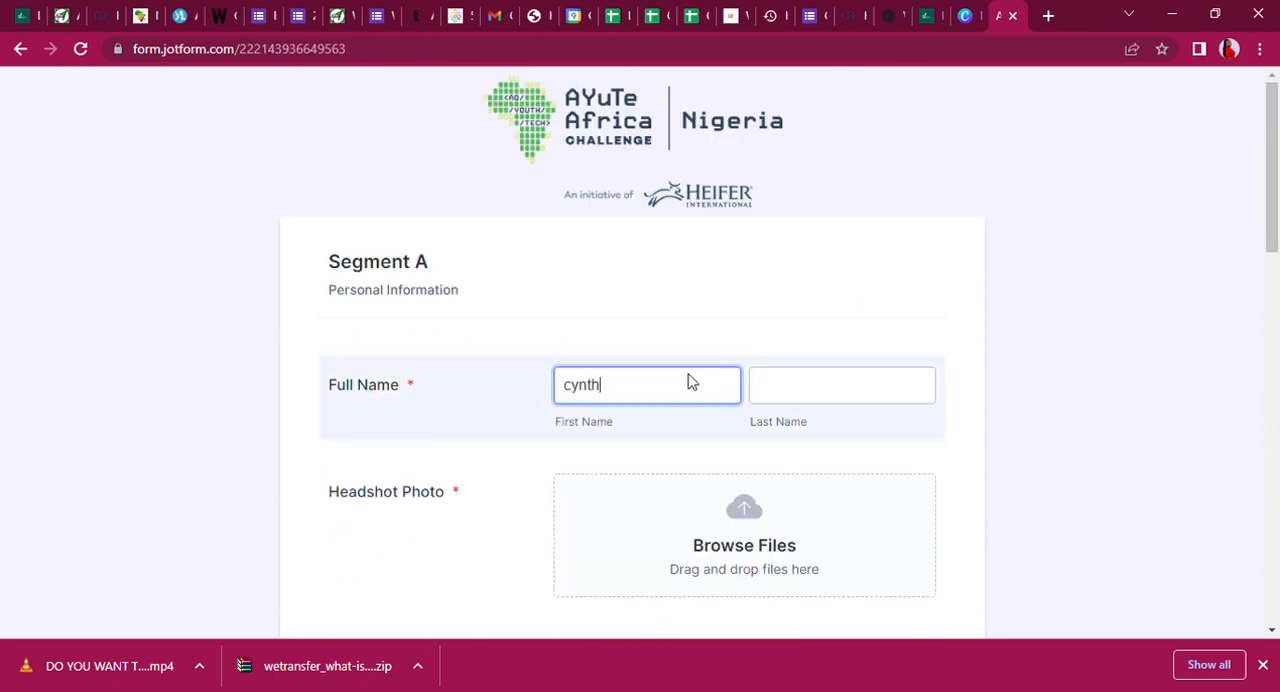
click(808, 397)
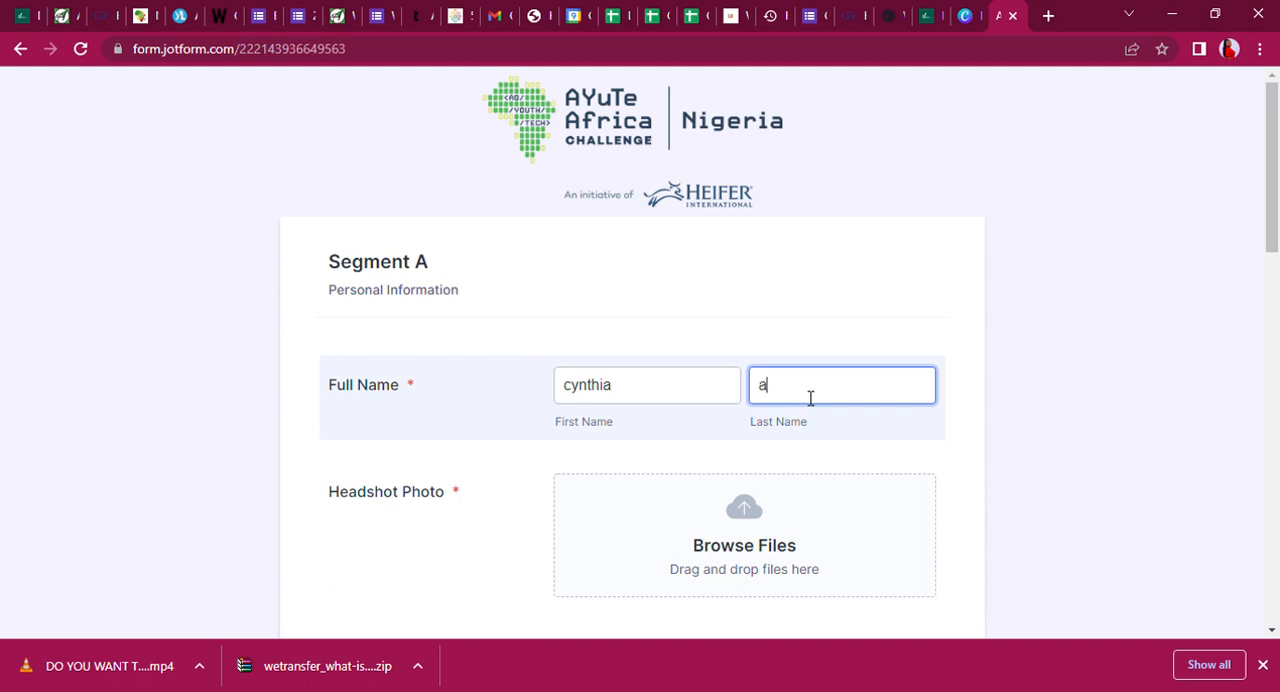
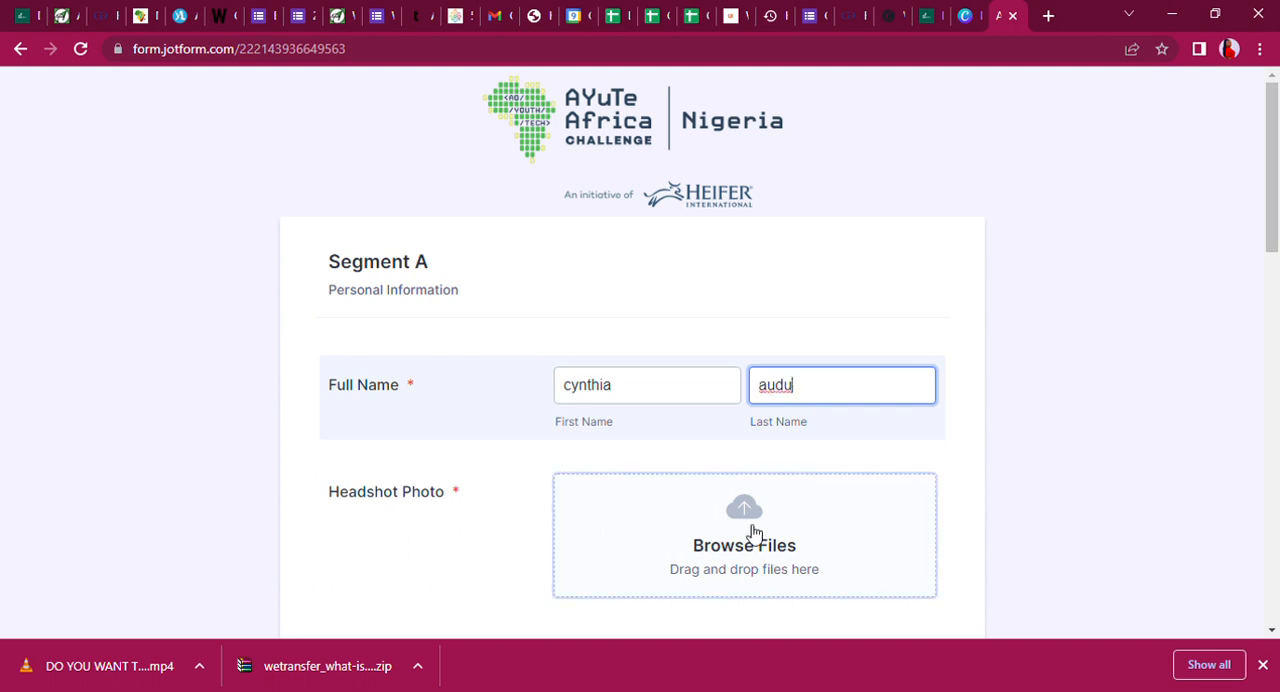
Upload the FUNDING...(1).png image as the headshot photo.
click(755, 532)
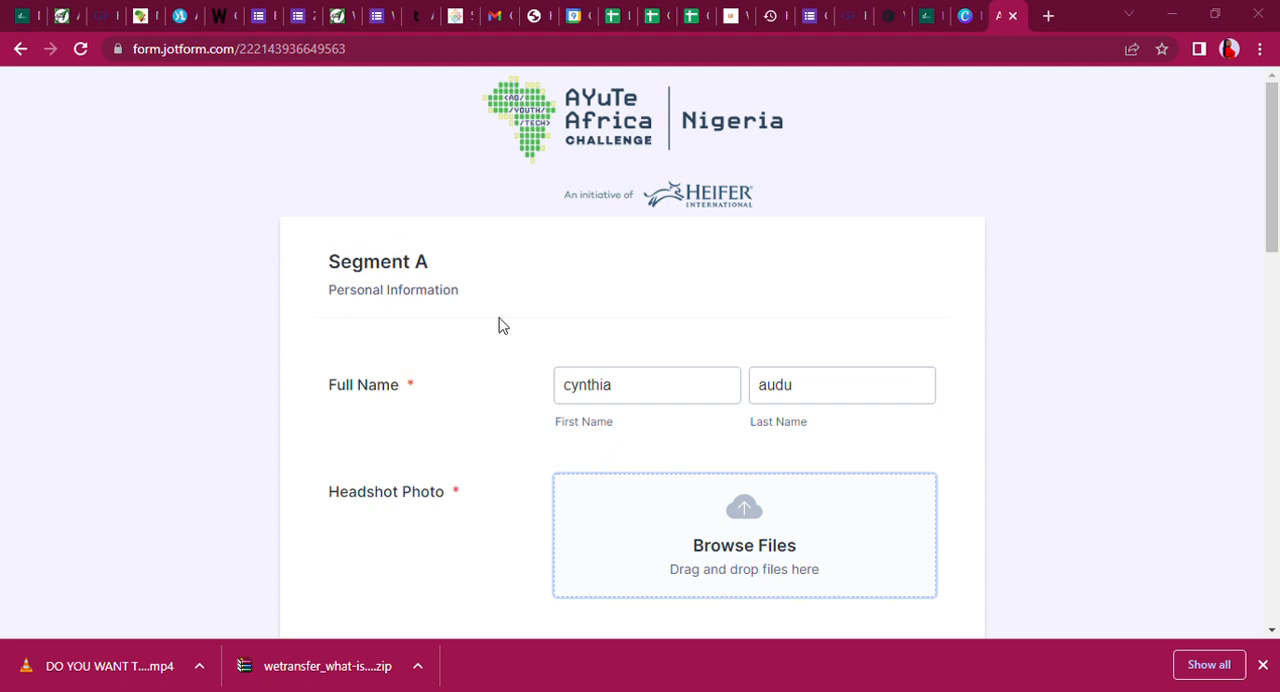
click(1115, 668)
Fill in the applicant's e-mail address.
scroll(1273, 257, down, 3)
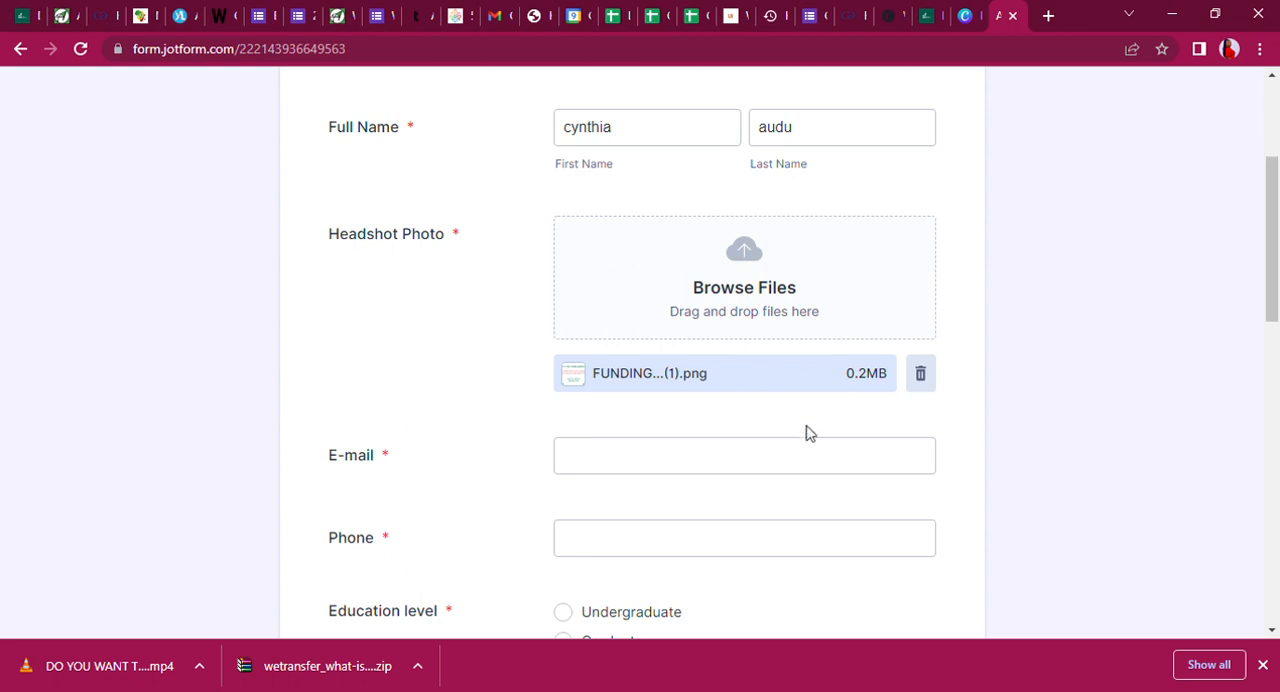
click(759, 461)
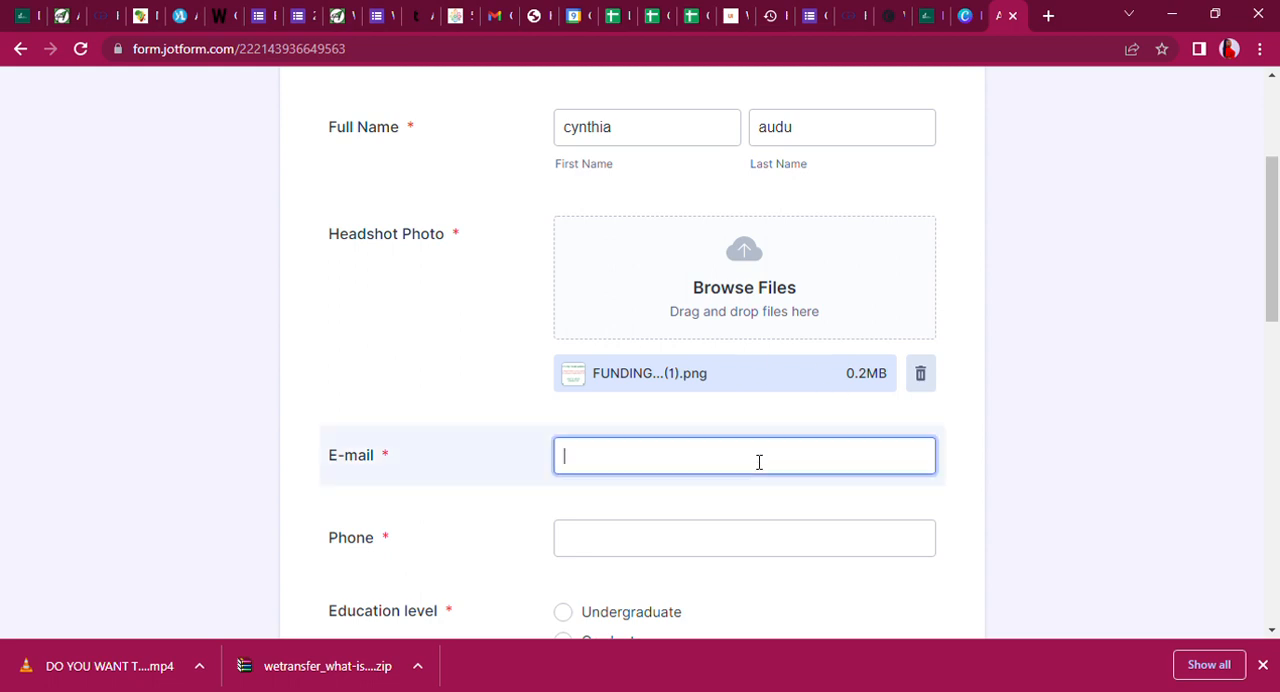
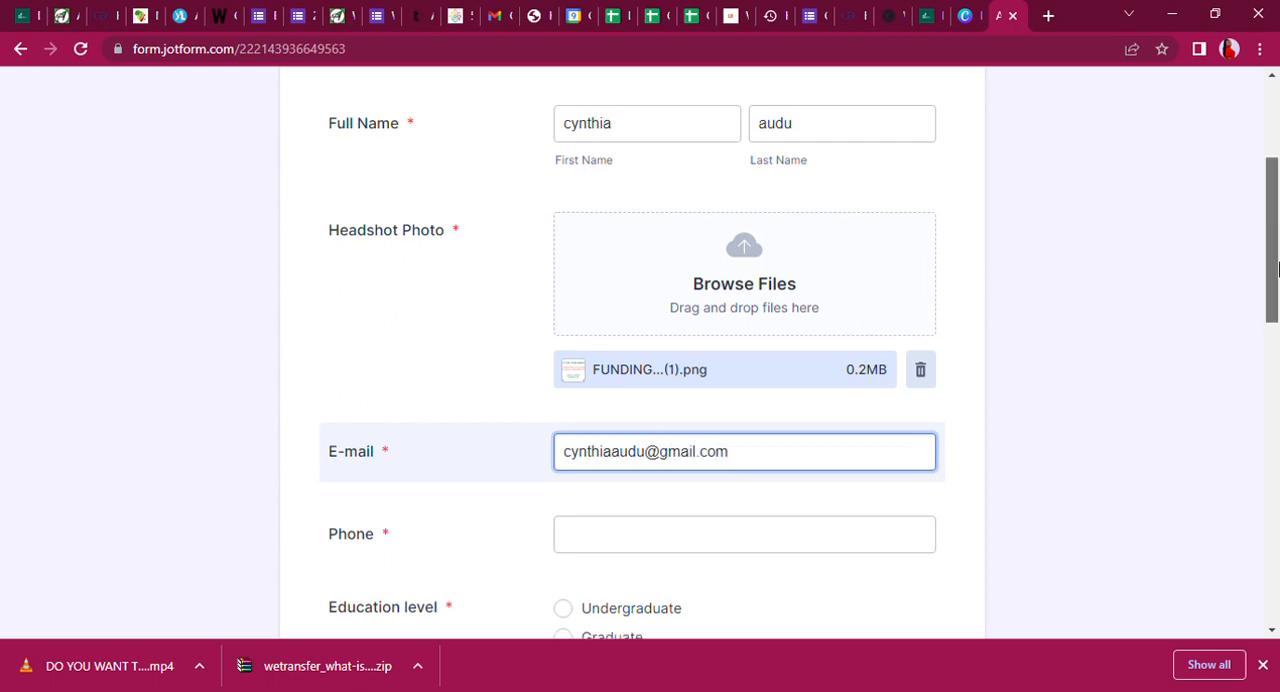
Fill in the applicant's phone number.
scroll(1262, 266, down, 2)
click(737, 320)
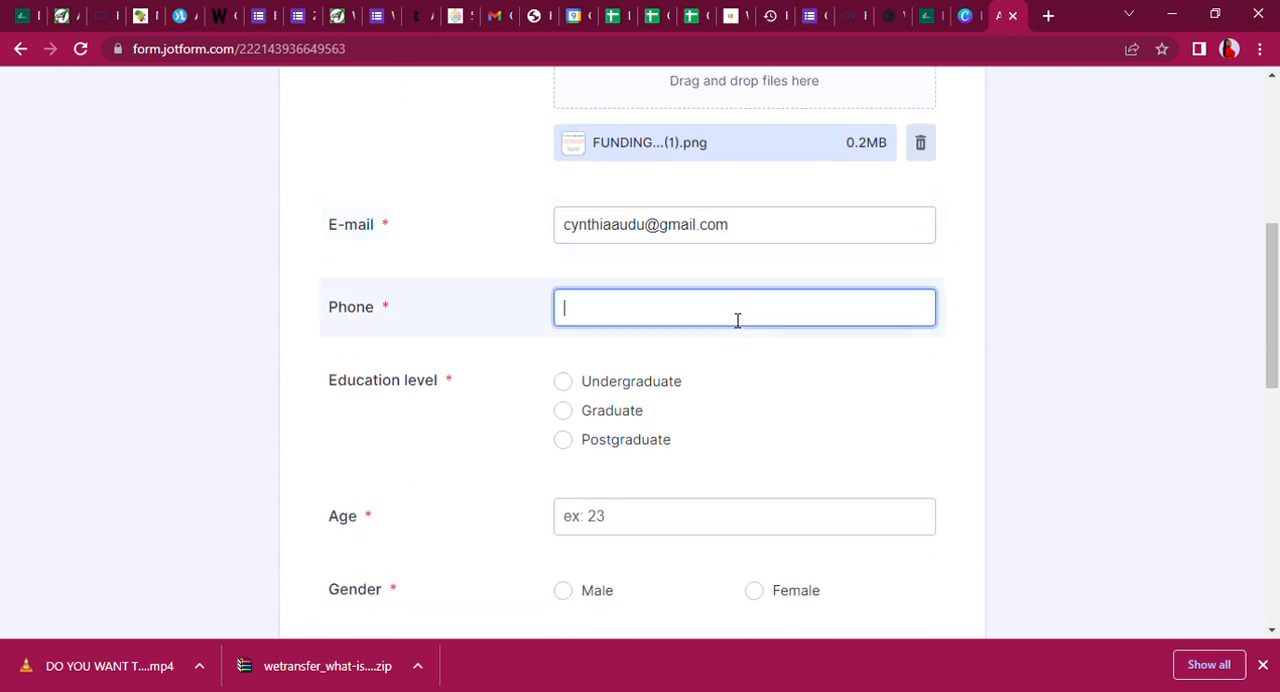
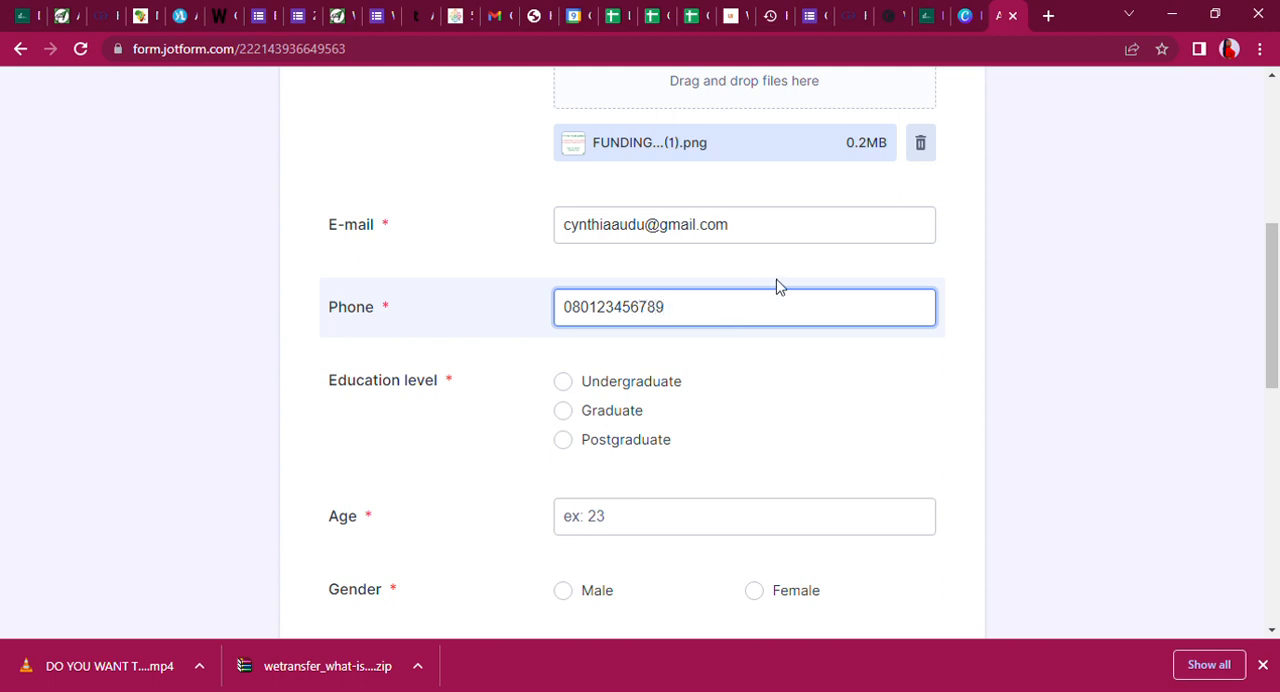
Complete the demographic fields with education level Undergraduate, age 37 and gender Female.
click(571, 387)
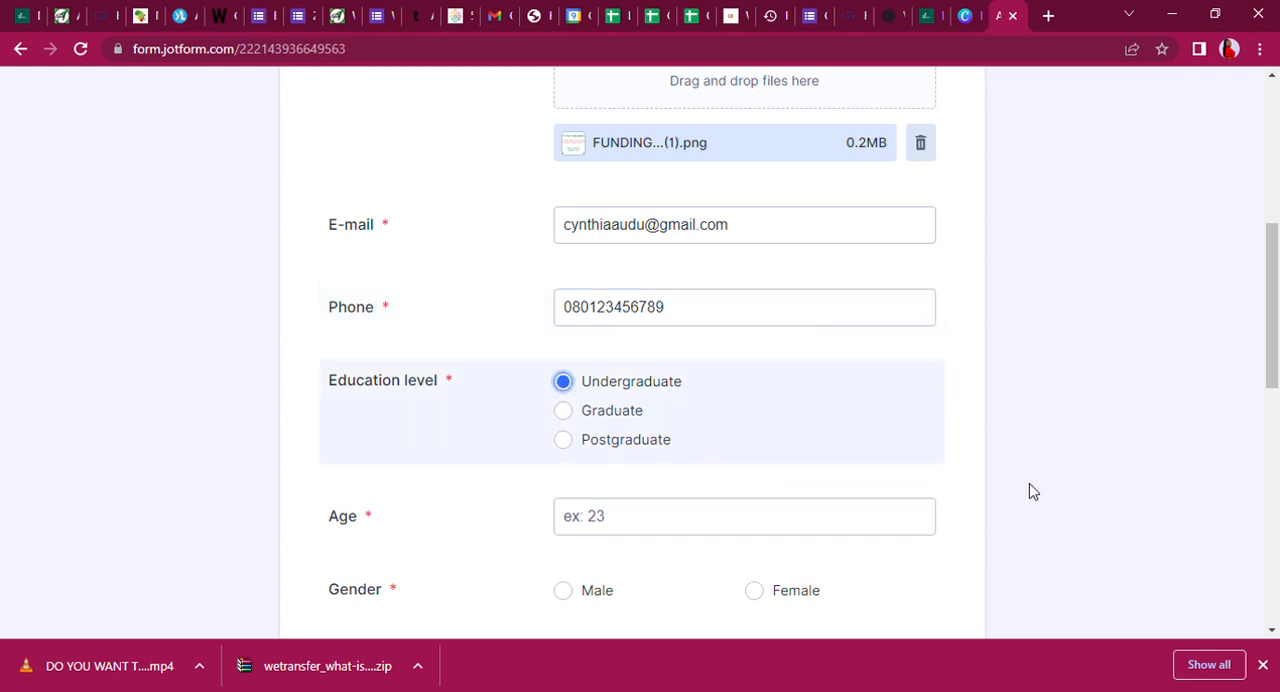
click(647, 539)
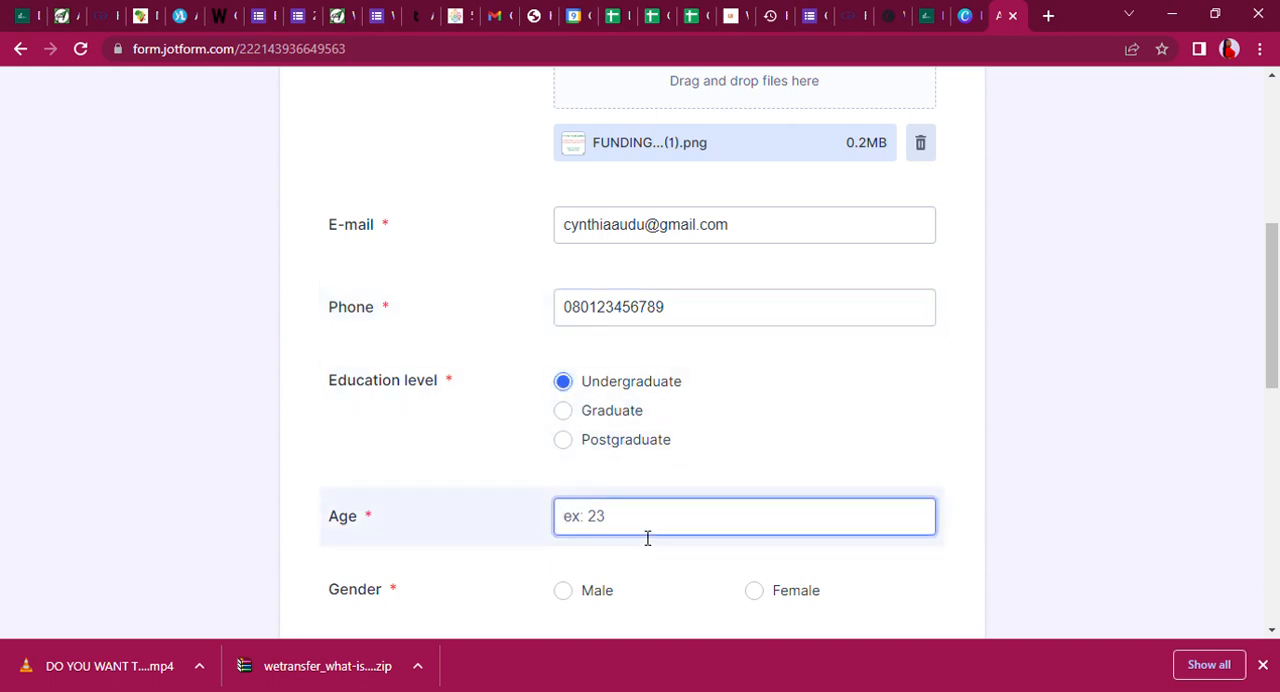
text(37)
click(755, 590)
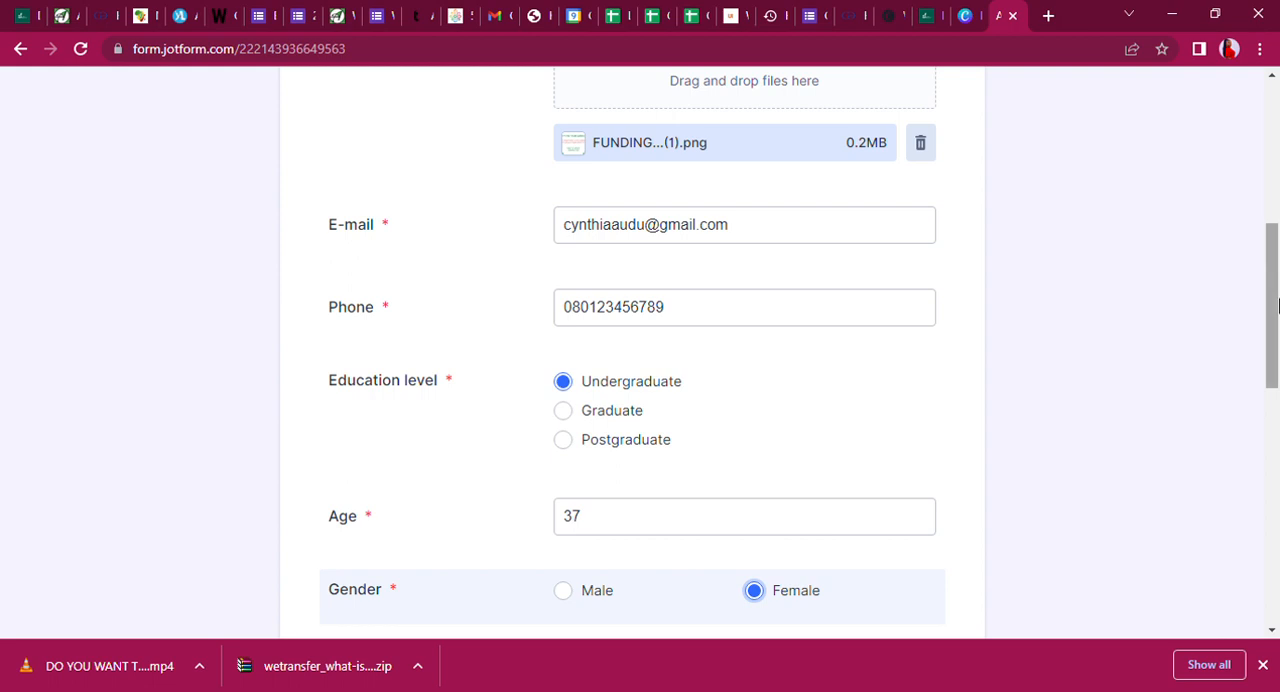
Choose National Identification Number as the government ID type and upload AGRODEM...(1).png as the ID card.
drag(1278, 305, 1274, 420)
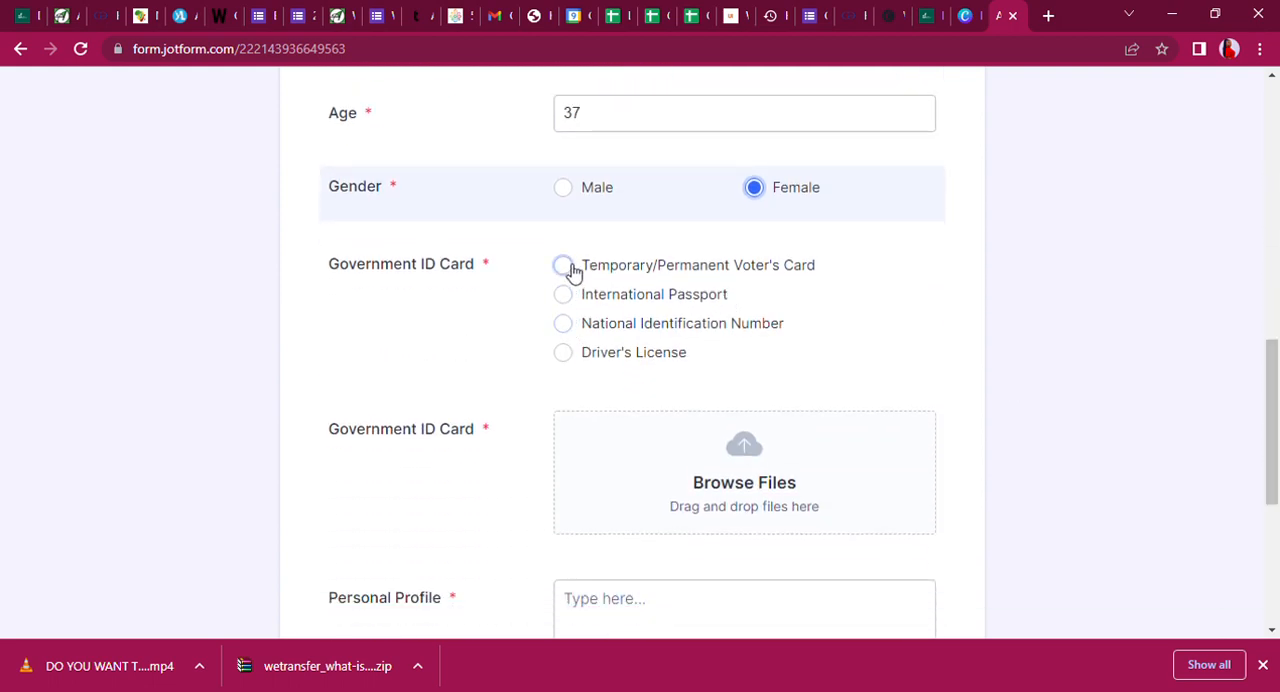
click(569, 325)
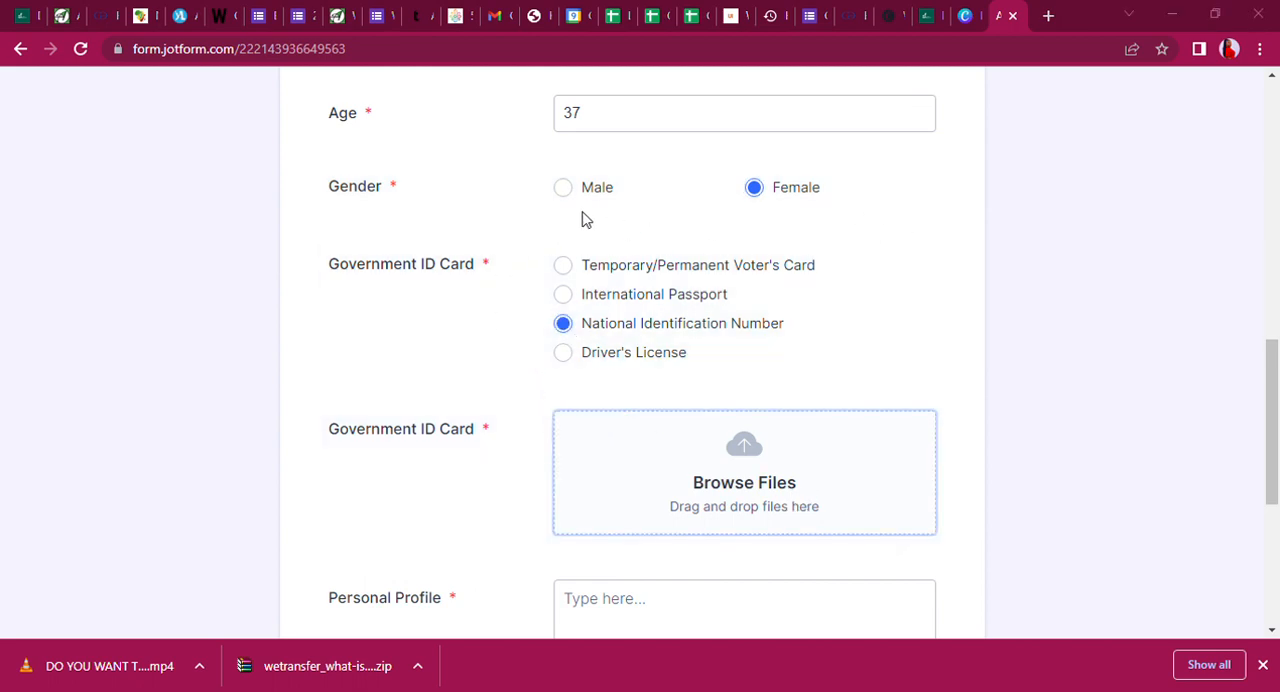
click(1130, 663)
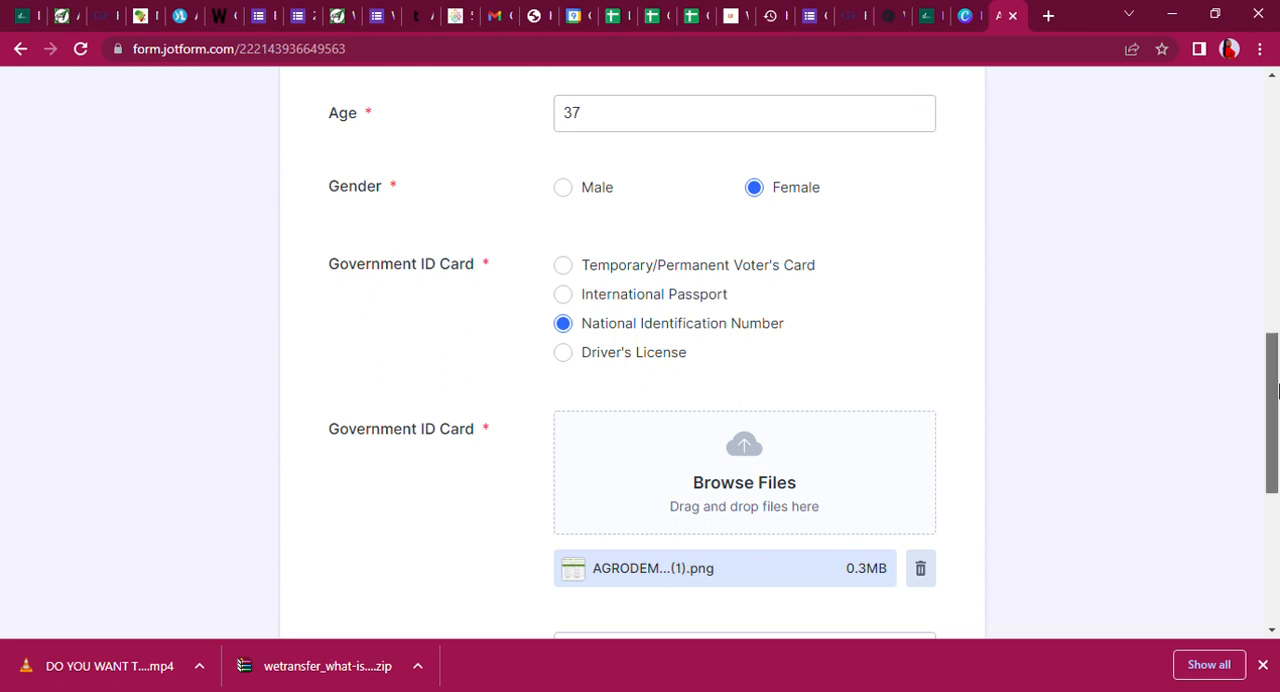
Begin the Personal Profile with the applicant's full name followed by "is a passioante 37 year old lady".
drag(1273, 390, 1275, 510)
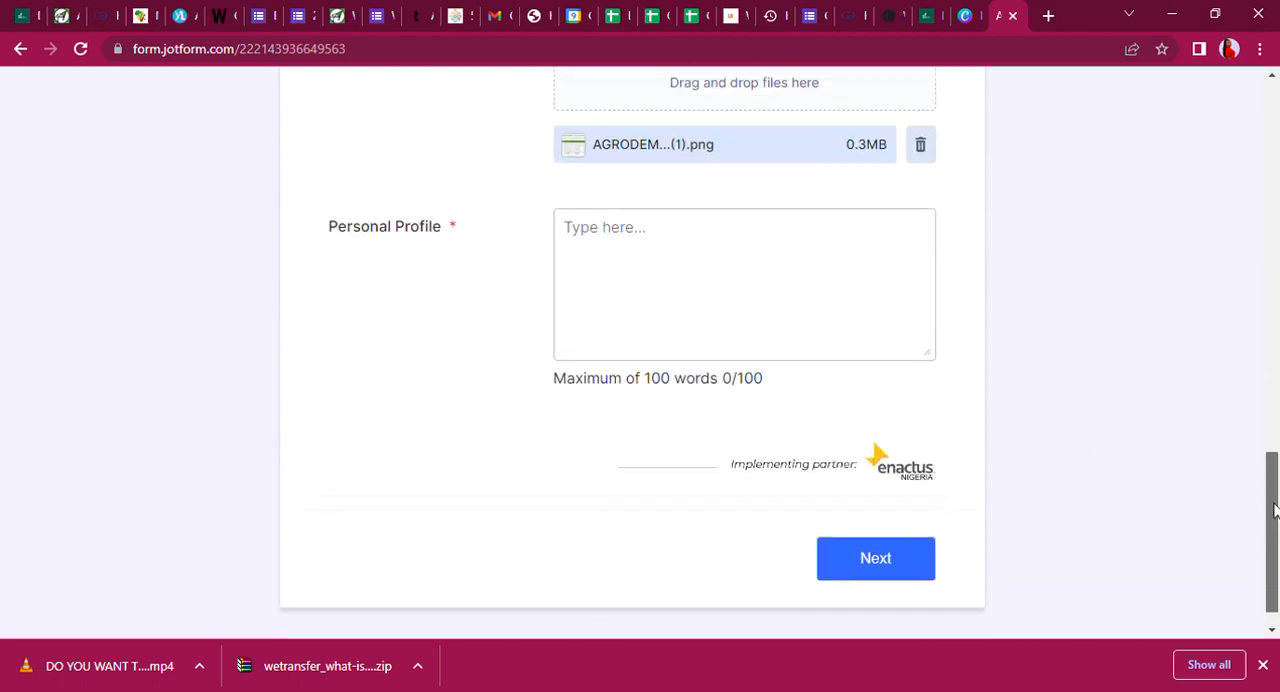
click(722, 267)
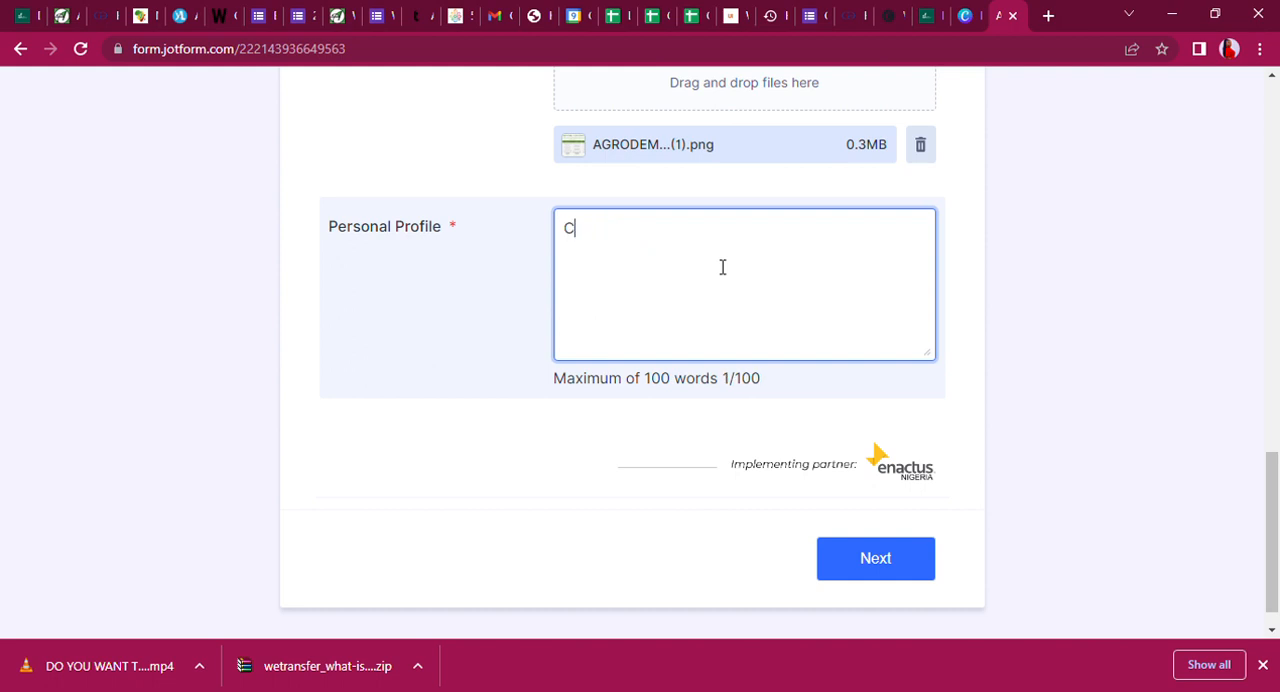
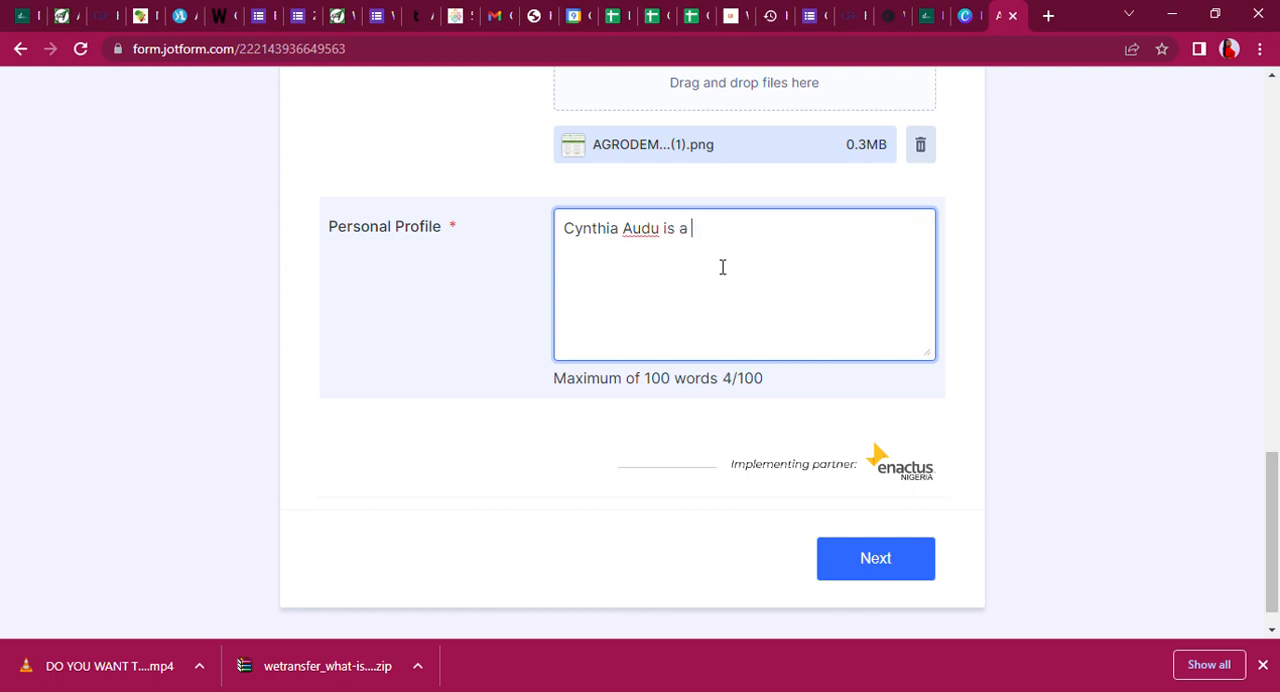
text(passioante 2)
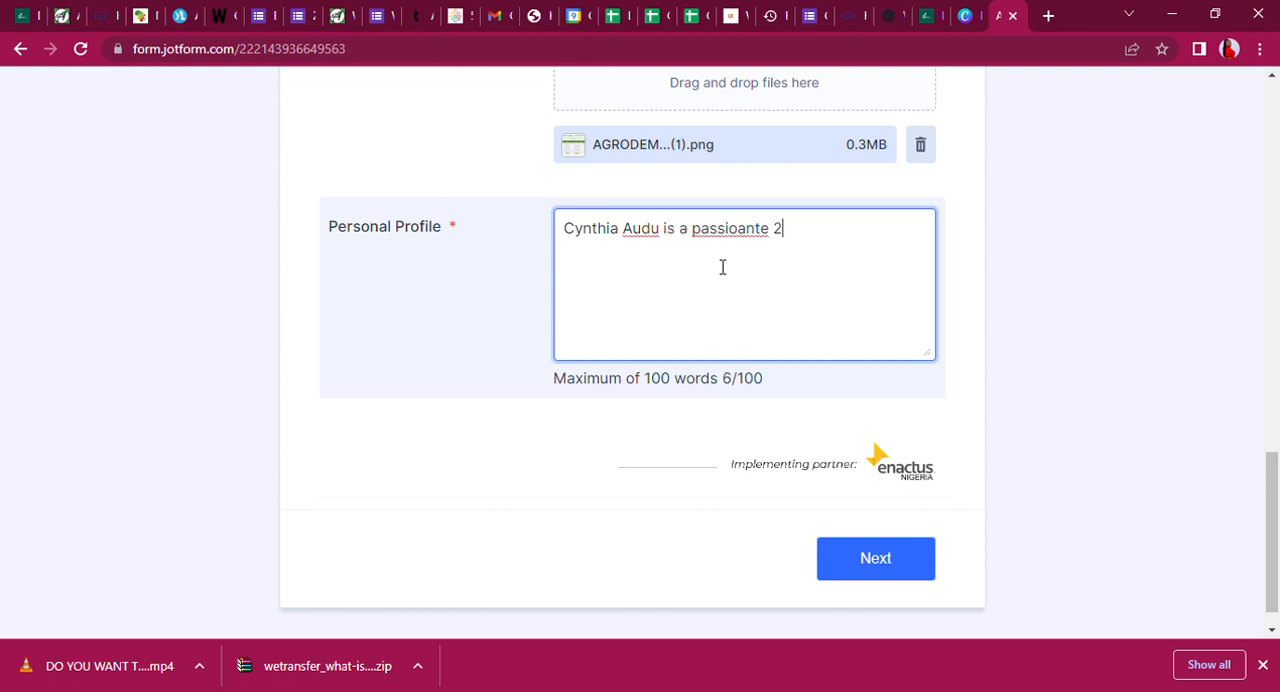
key(BackSpace)
text(37 year old lady)
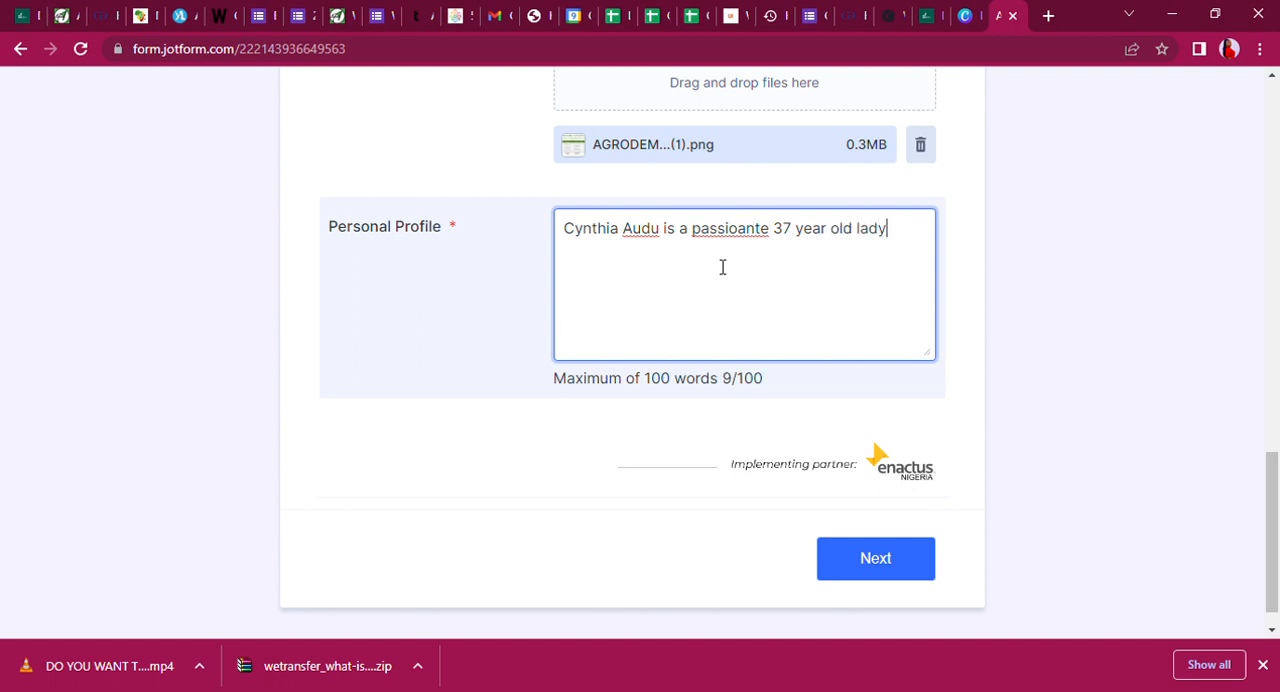
text( who have wo)
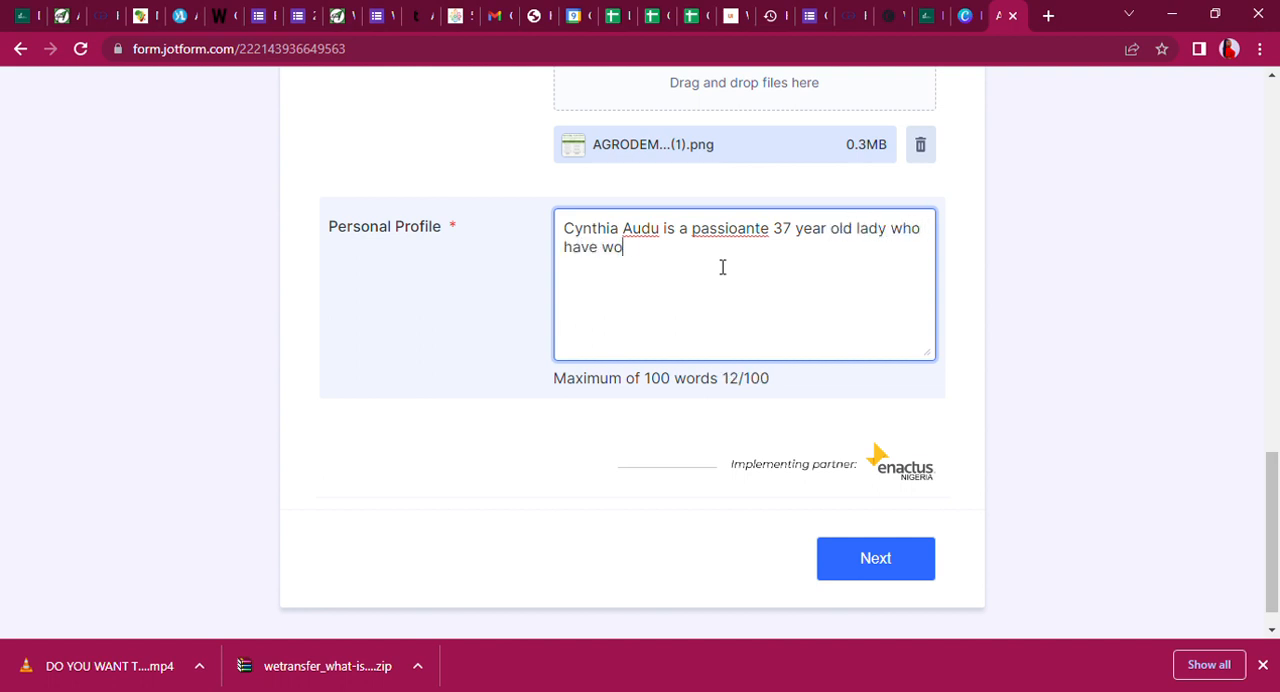
text(rked in te)
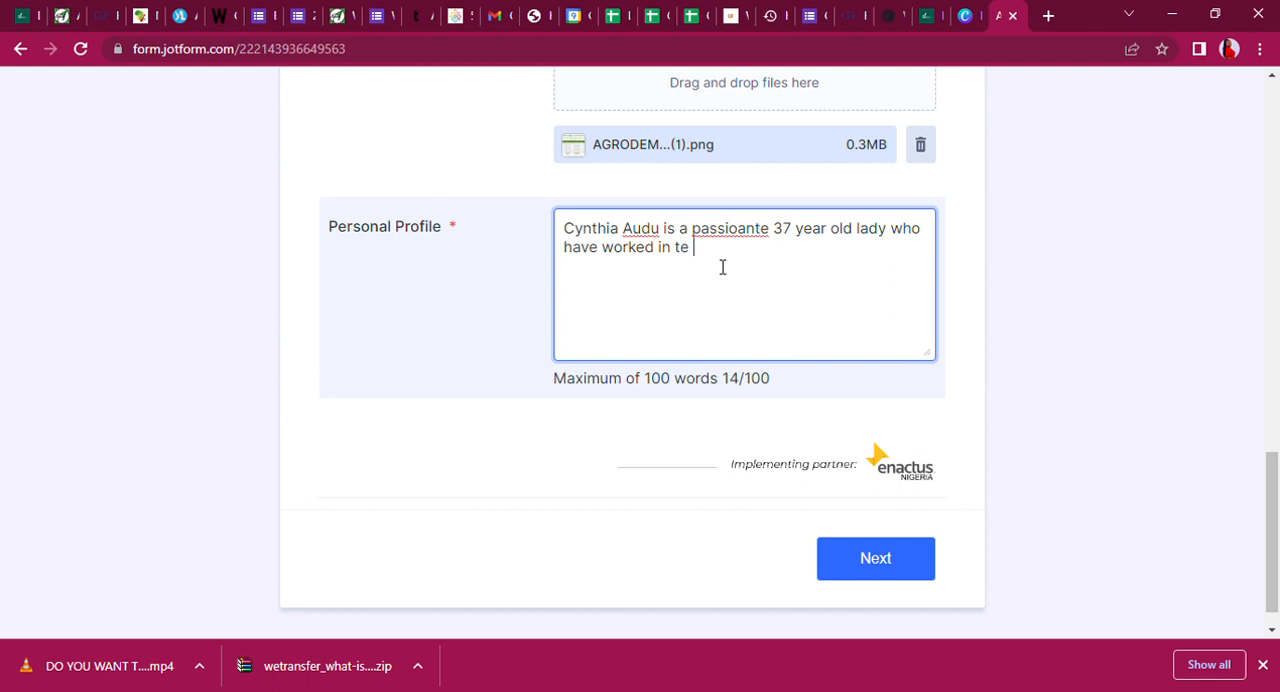
Complete the first profile sentence with "who have worked in the agricutural value chain.".
key(BackSpace)
text(he agricutural value chain)
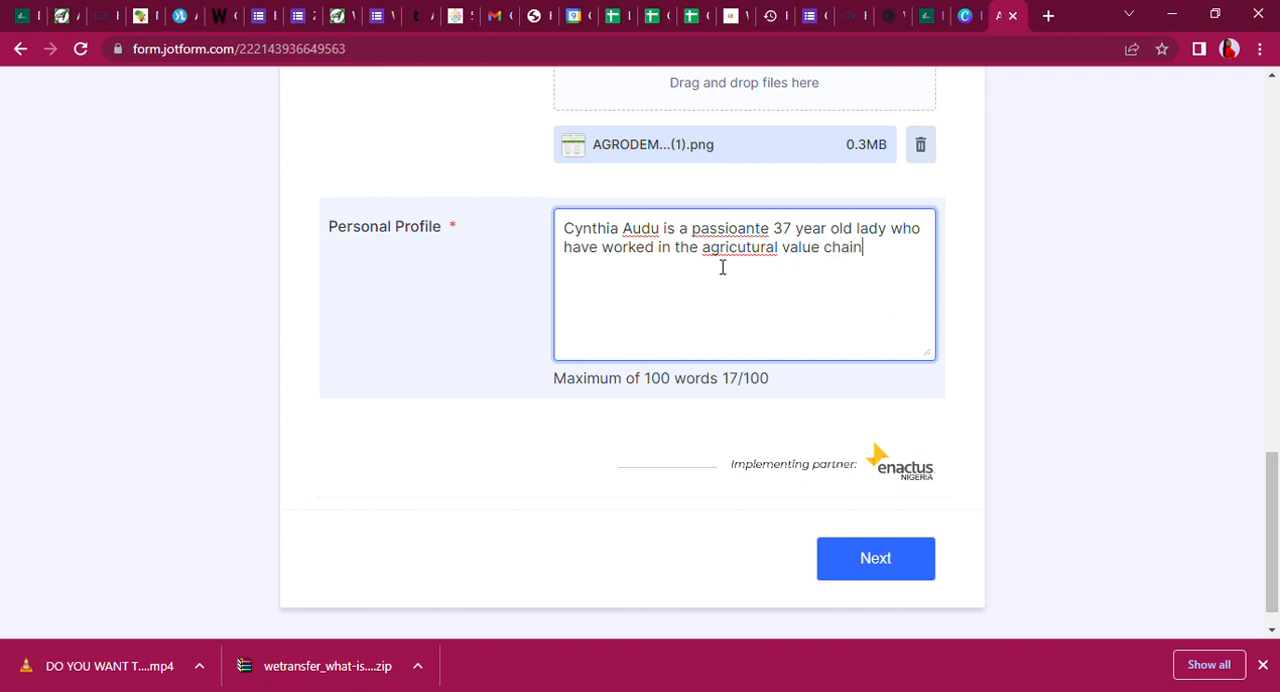
text(. Cynthi)
text(a)
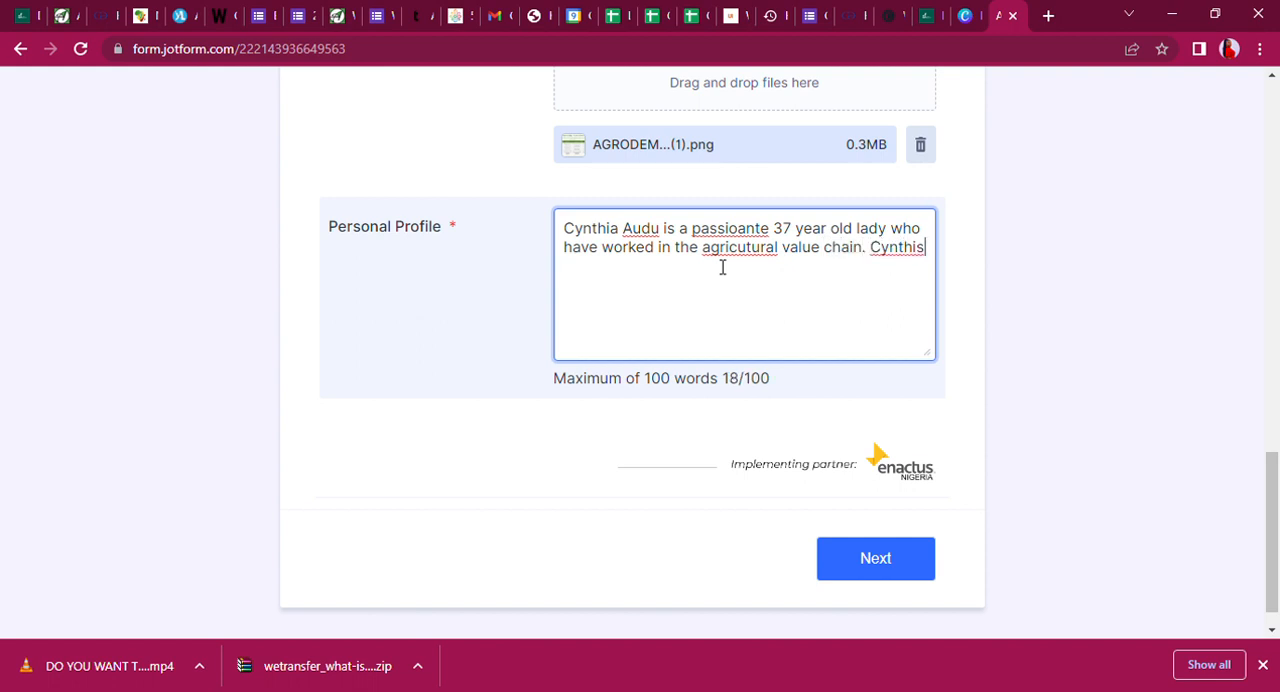
Start the second Personal Profile sentence with the applicant's first name followed by "is from Adamawa state and".
key(BackSpace)
key(BackSpace)
text(s)
key(BackSpace)
text(fro)
key(BackSpace)
key(BackSpace)
key(BackSpace)
key(BackSpace)
key(BackSpace)
text(is from A)
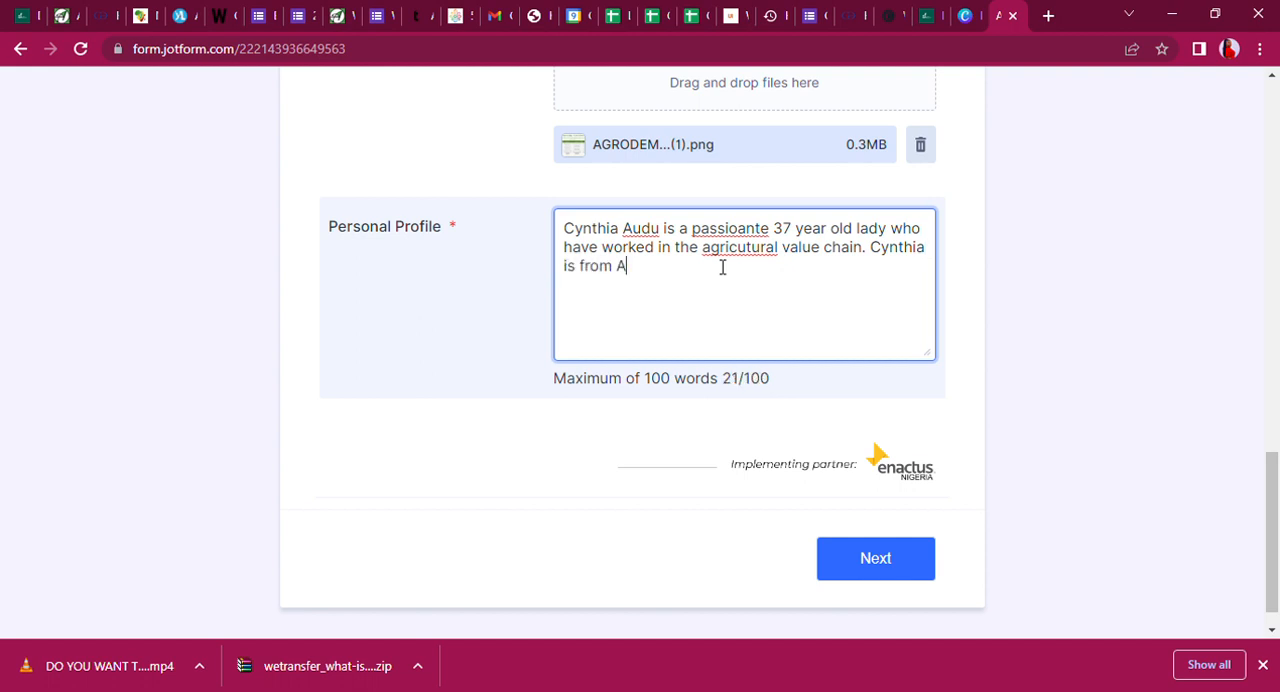
text(damawa state and )
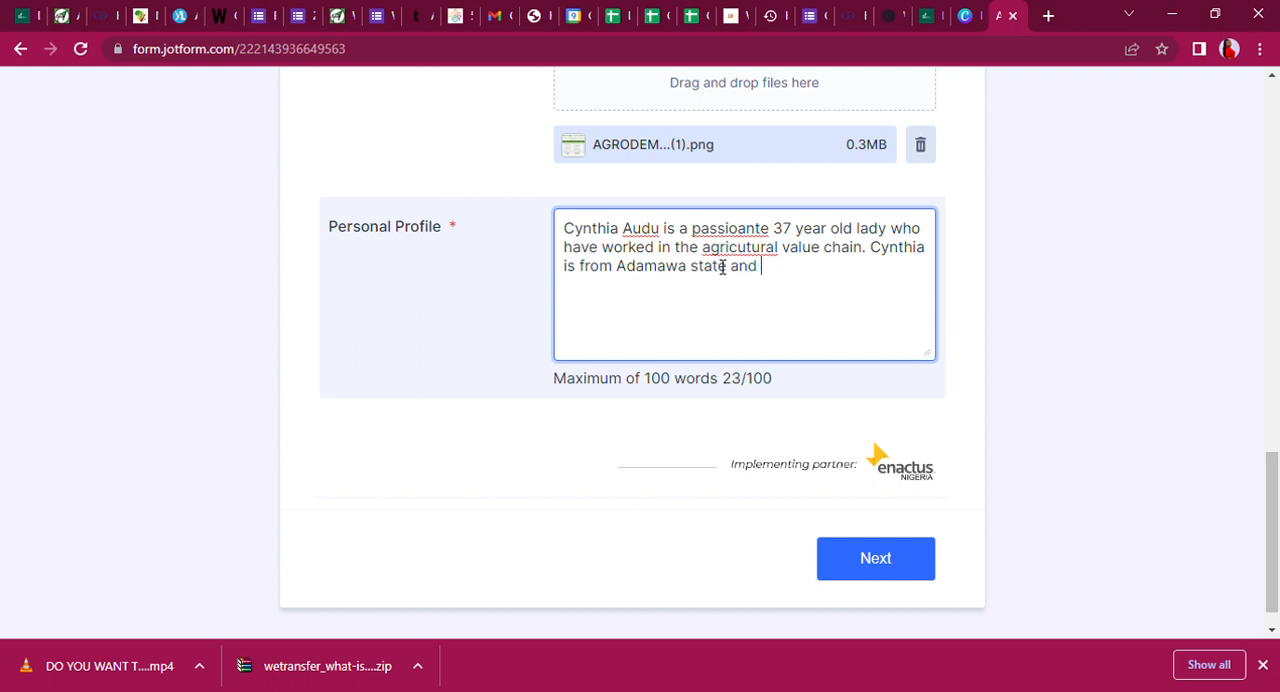
text(currently)
Continue the second profile sentence with "currently works as a teacher in the government technical".
text(wor)
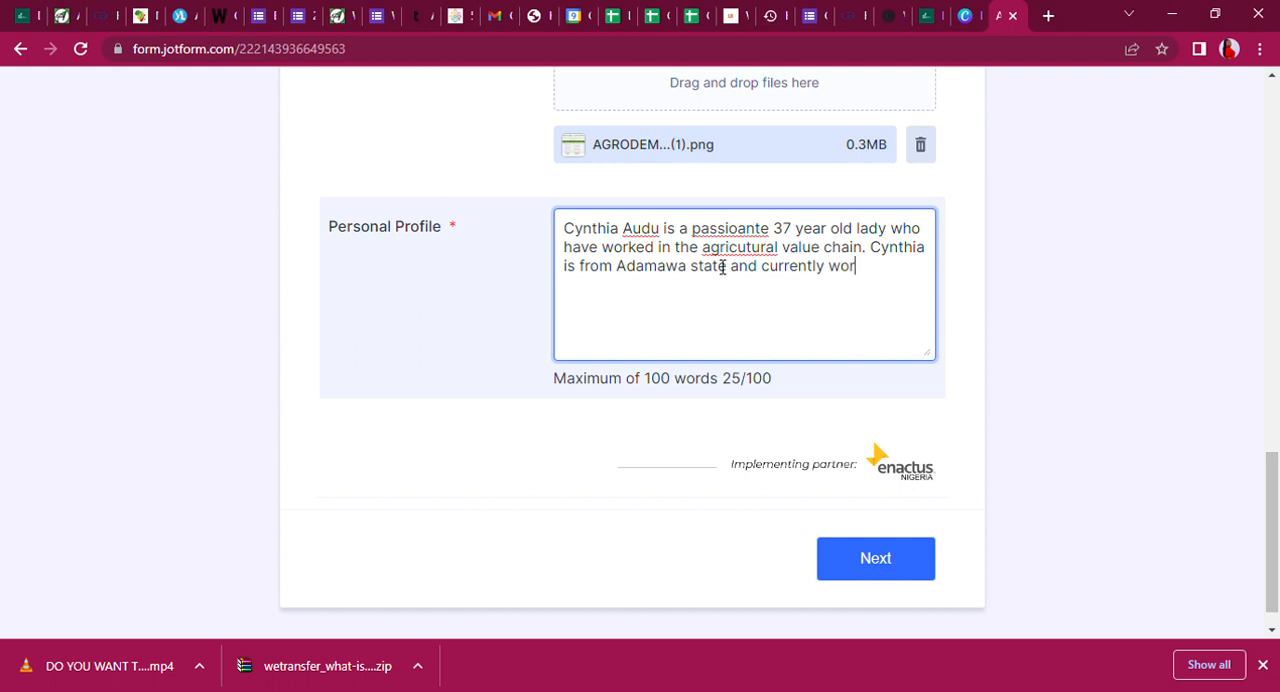
text(ks as a tea)
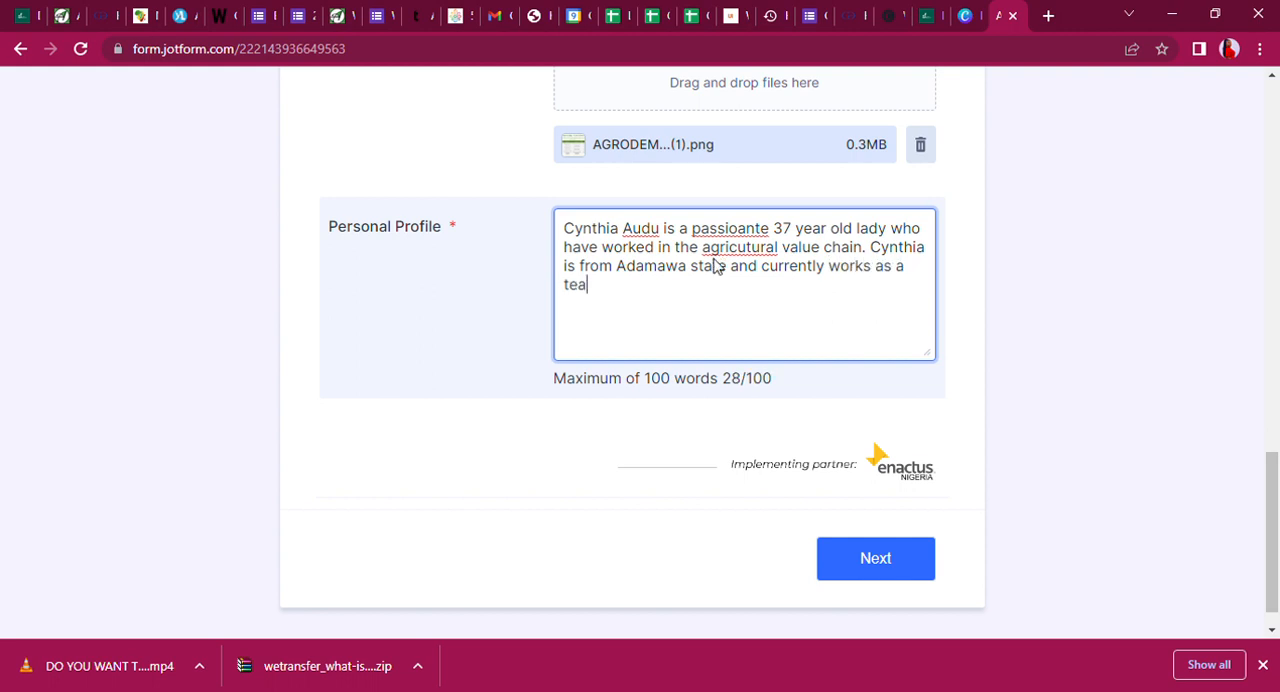
text(cher in the co)
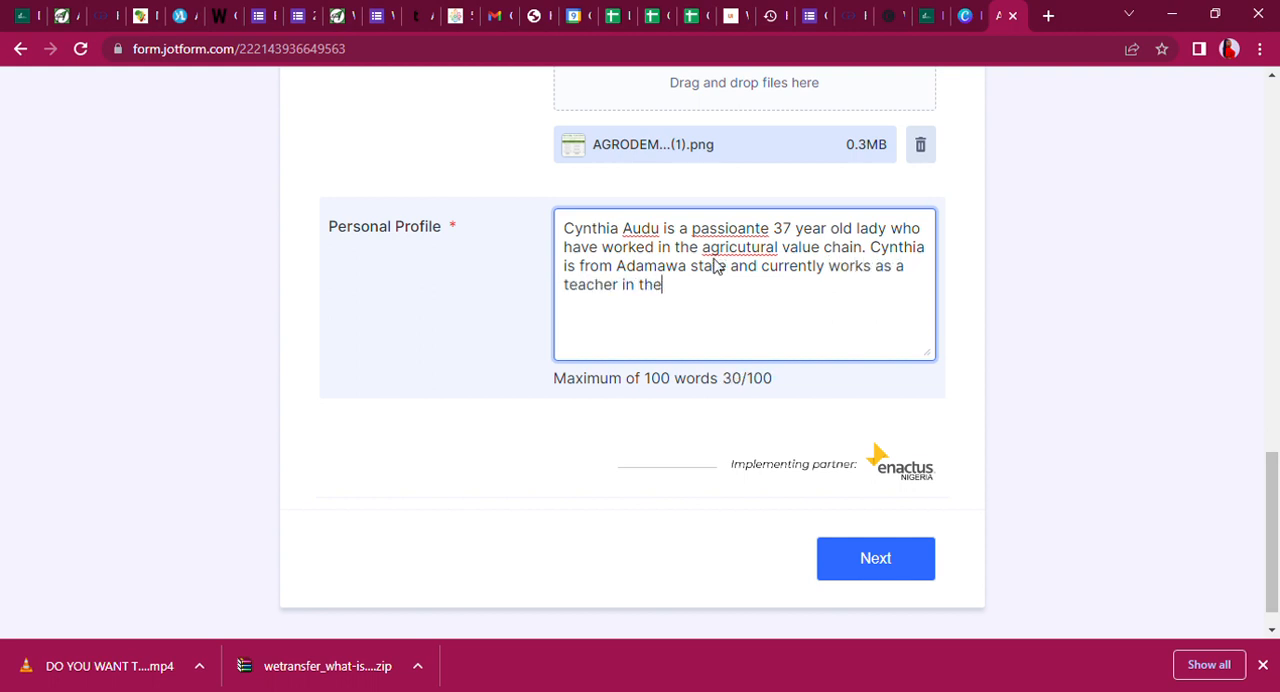
key(BackSpace)
key(BackSpace)
text(gover)
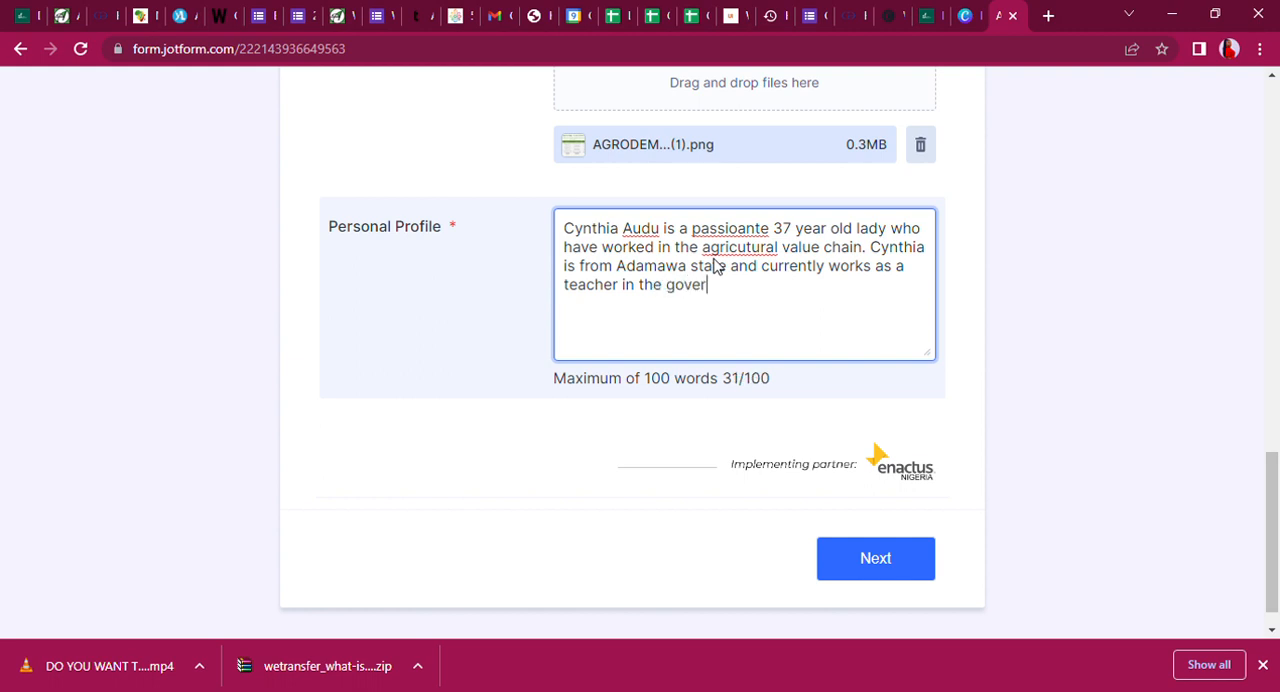
text(nment tech)
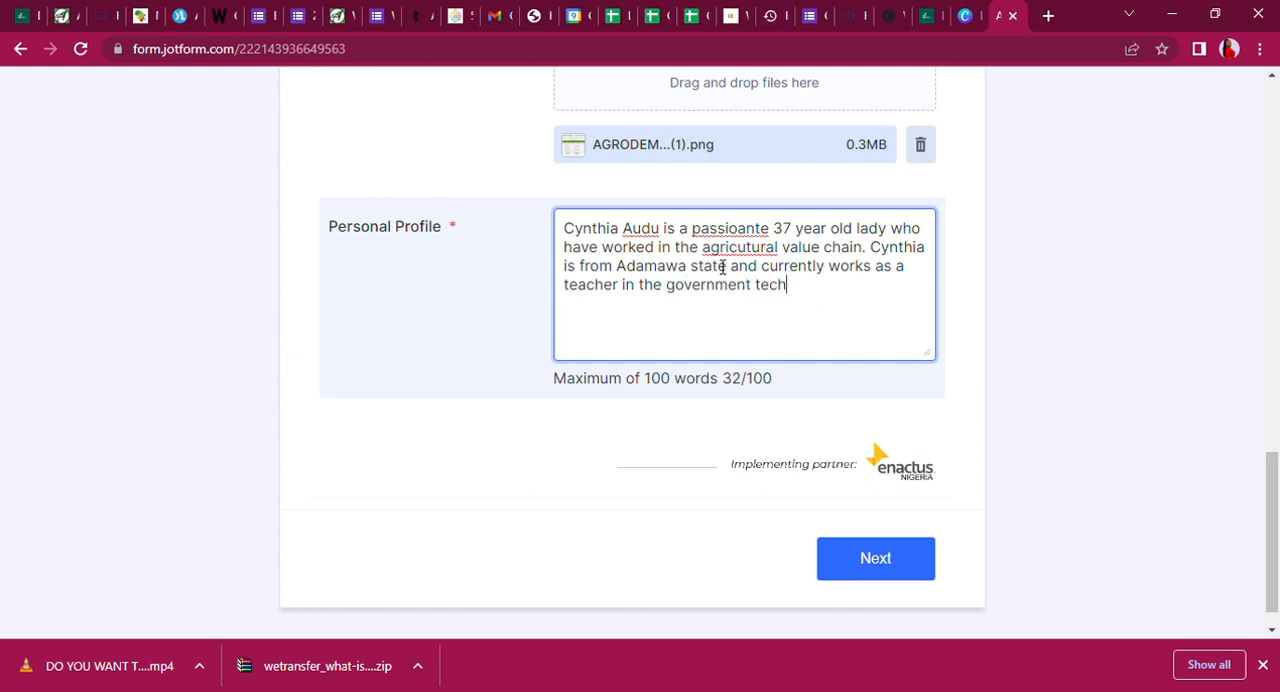
text(nical coll)
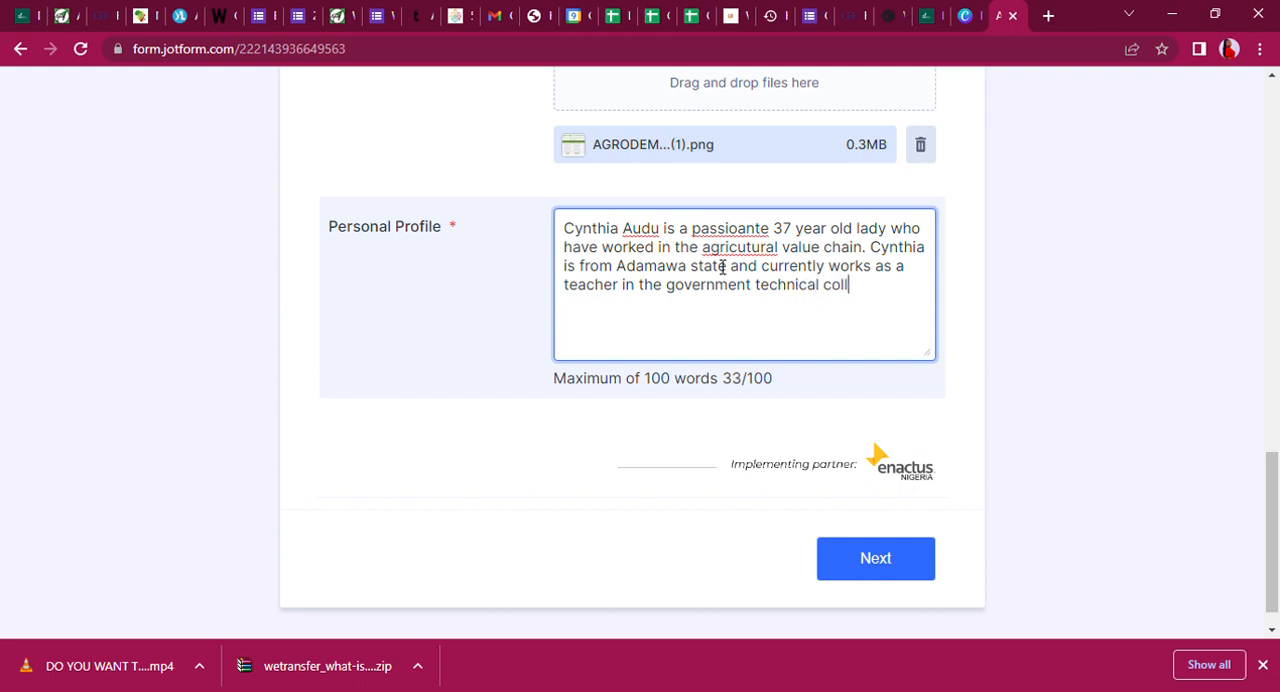
text(ge)
Complete the teaching-job sentence in the profile with "collge at Adamawa".
key(BackSpace)
text(in)
key(BackSpace)
key(BackSpace)
text(at Adamawa)
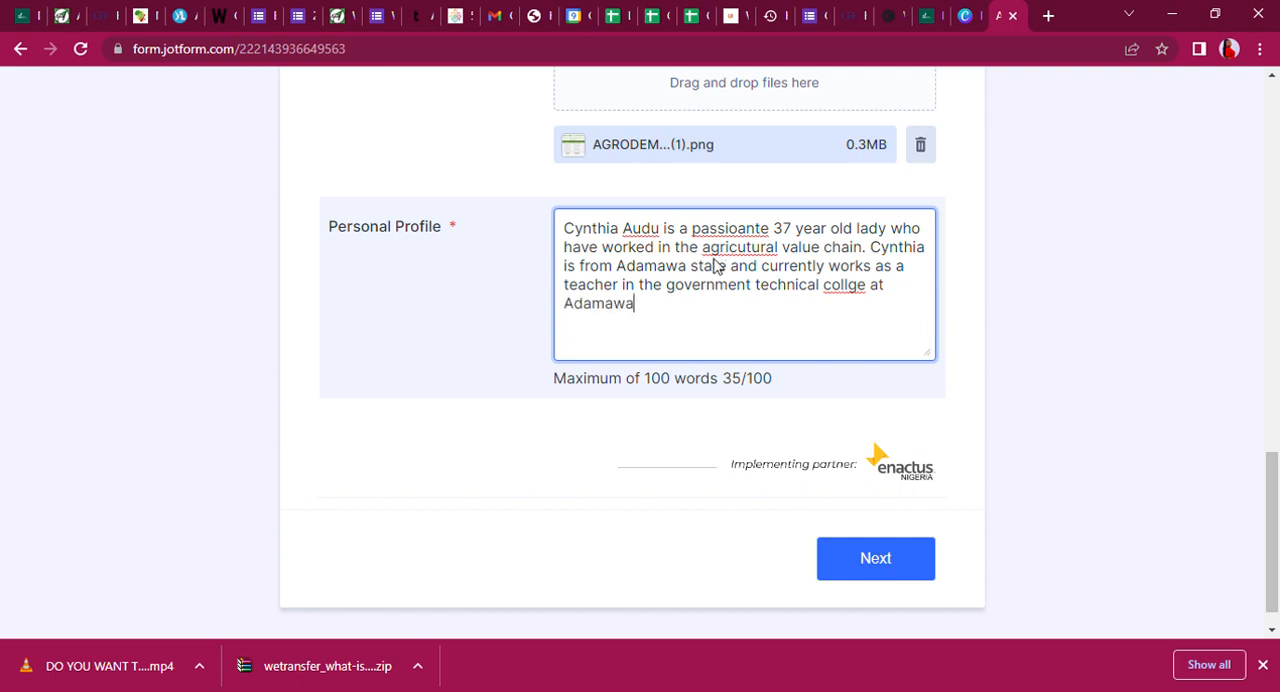
text(. Cynthis )
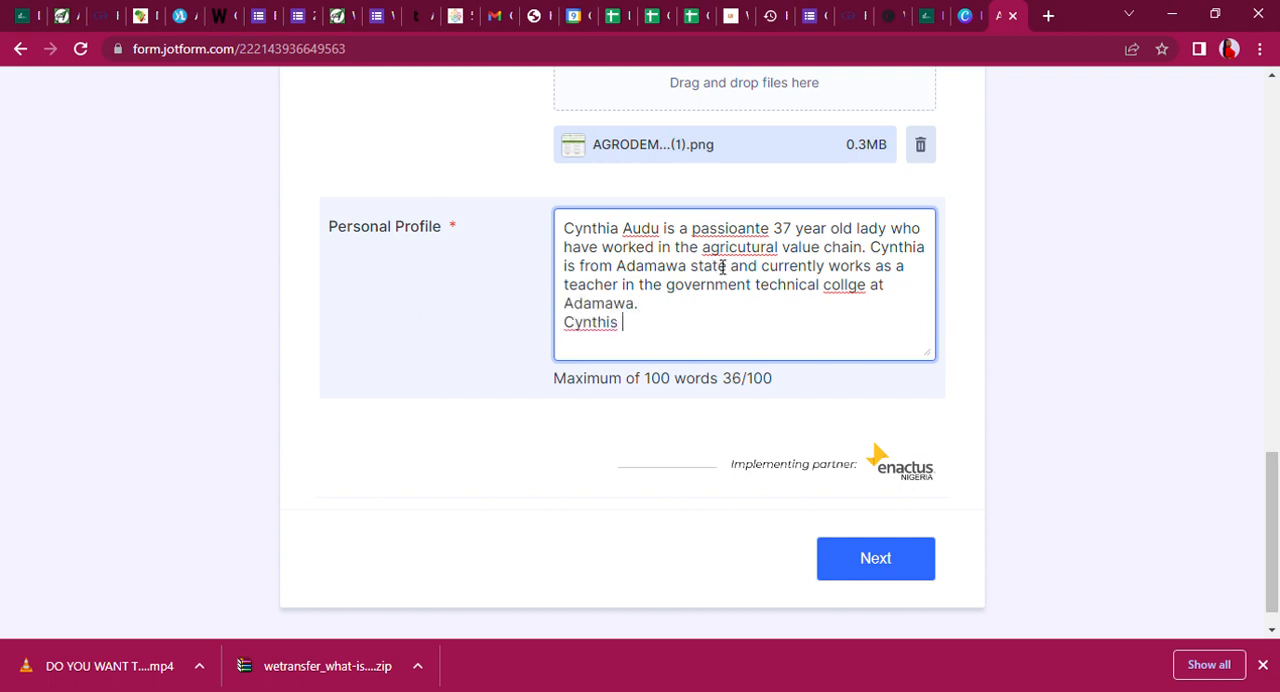
text(recived teh )
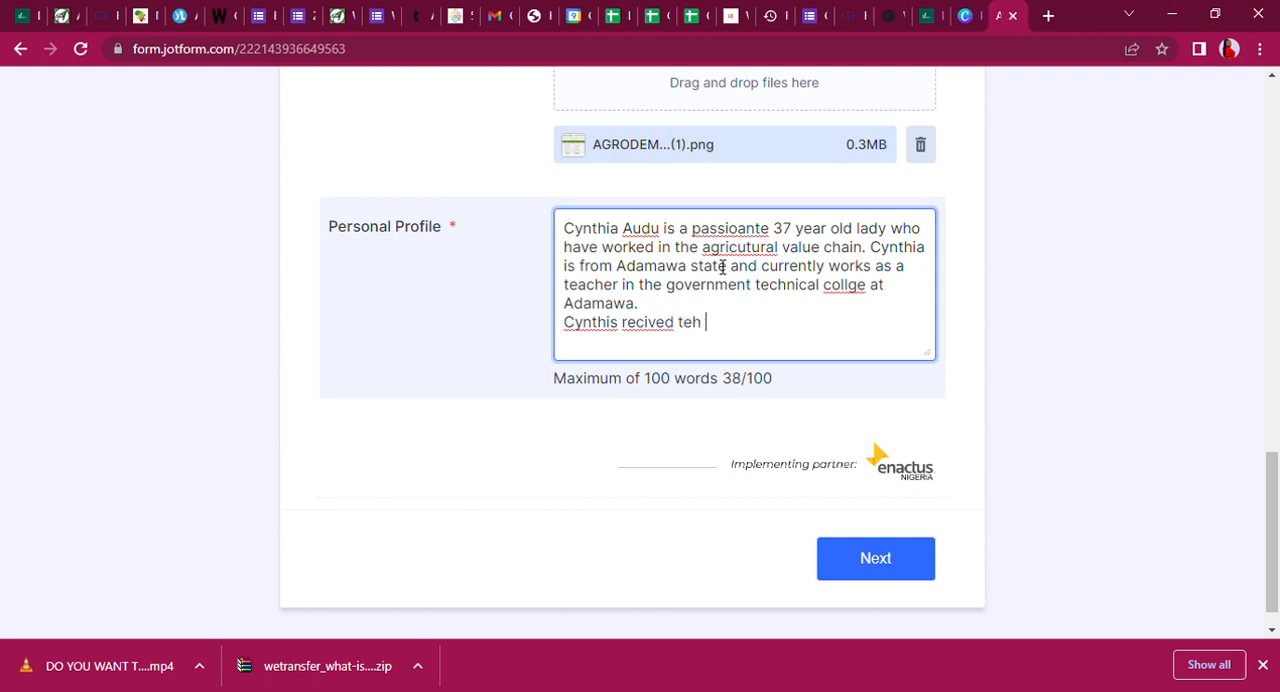
text(teachers)
End the sentence and begin a new line with the applicant's first name followed by "recived the teacher award in 2020".
key(BackSpace)
key(BackSpace)
key(BackSpace)
key(BackSpace)
key(BackSpace)
key(BackSpace)
key(BackSpace)
text(he teacher award in 202)
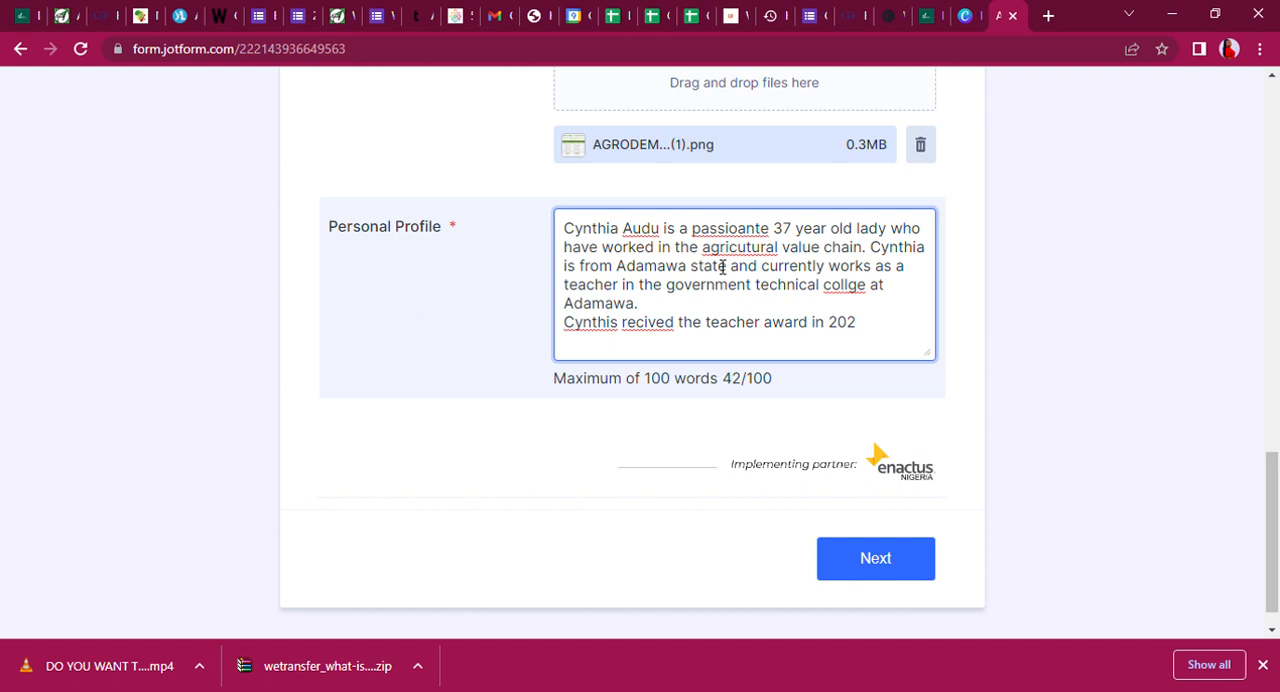
text(20)
text( a)
Extend the teacher award sentence with "for the state and".
key(BackSpace)
text(for)
key(BackSpace)
key(BackSpace)
key(BackSpace)
key(BackSpace)
text(for the state a)
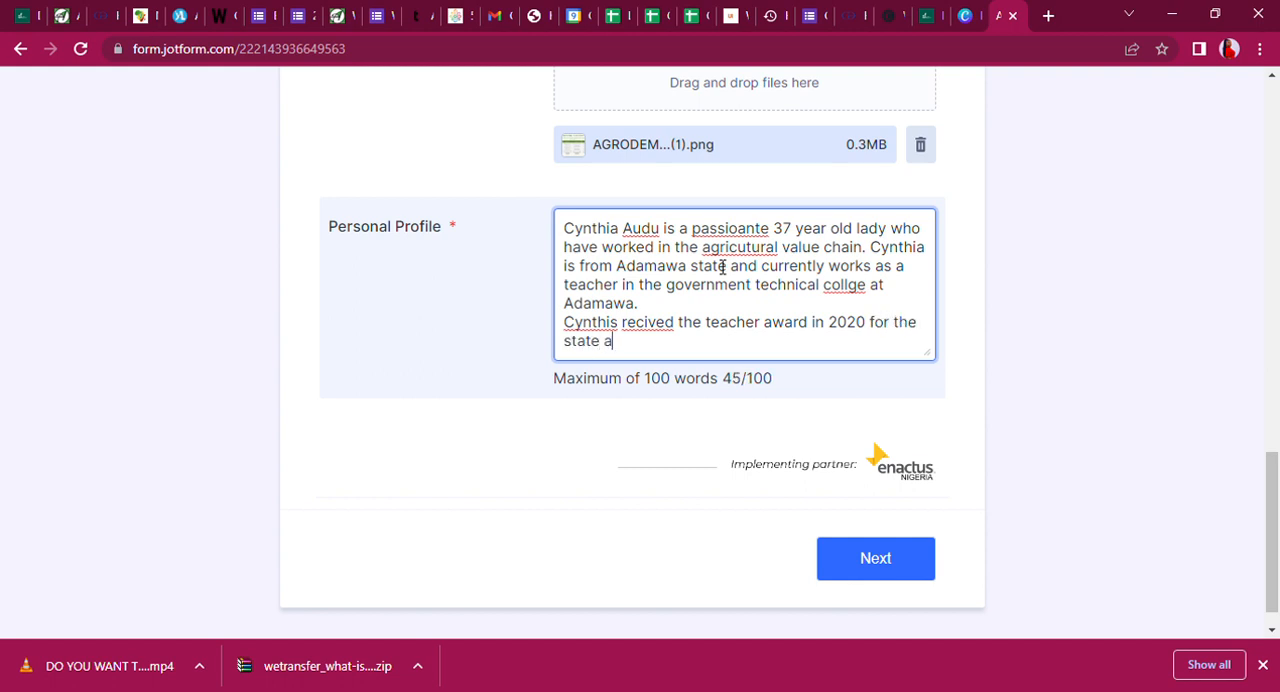
text(nd very passioanet a)
Add "very passionate about Nutrition" to the teacher award sentence.
key(BackSpace)
key(BackSpace)
key(BackSpace)
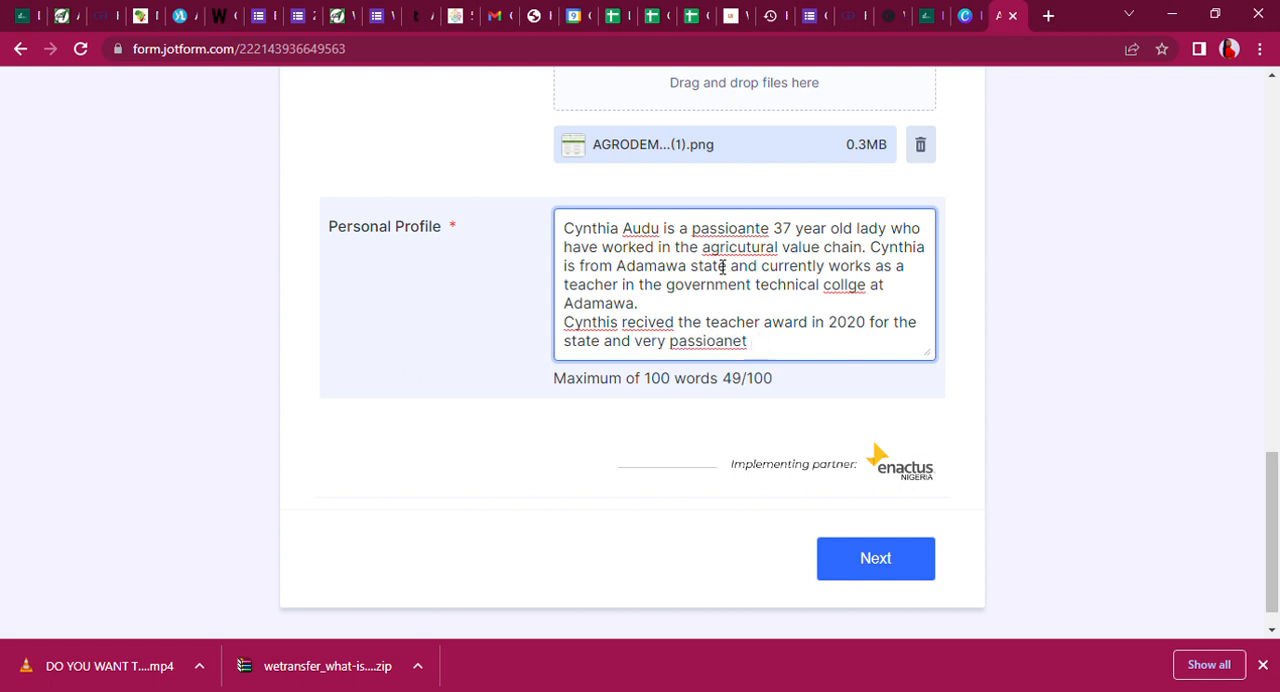
key(BackSpace)
key(BackSpace)
text(nate about N)
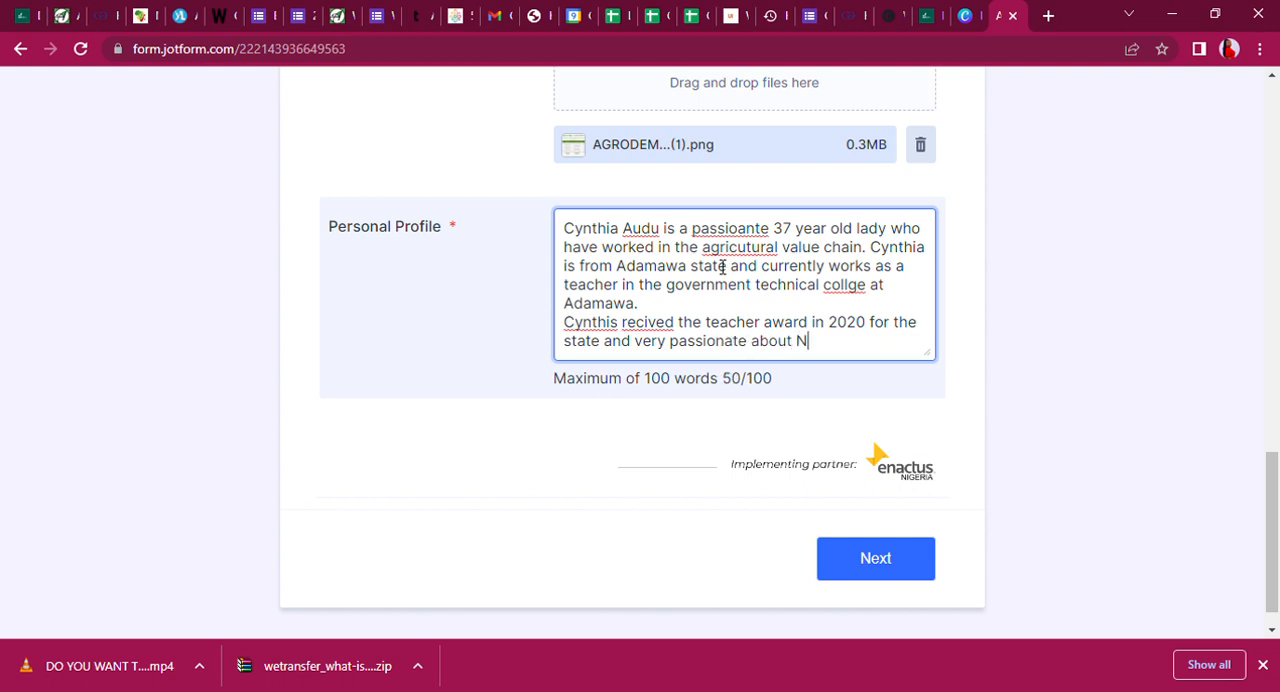
text(utrition which is wh)
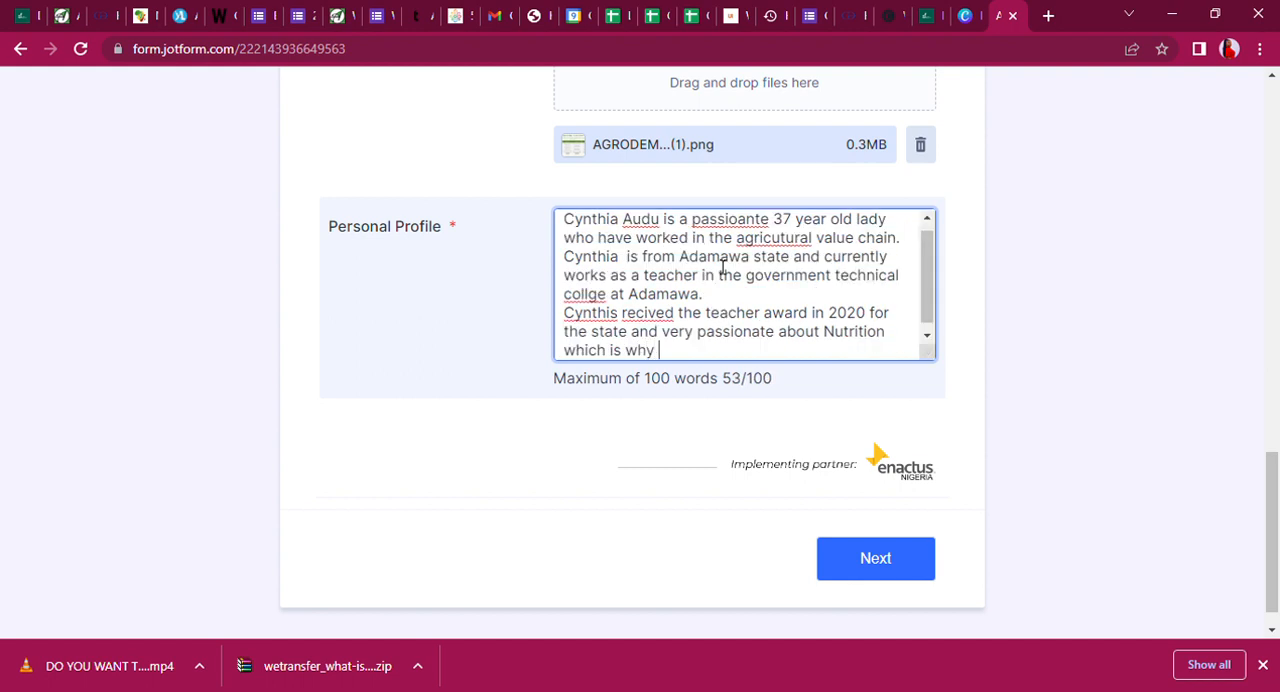
text(y she currenty wan)
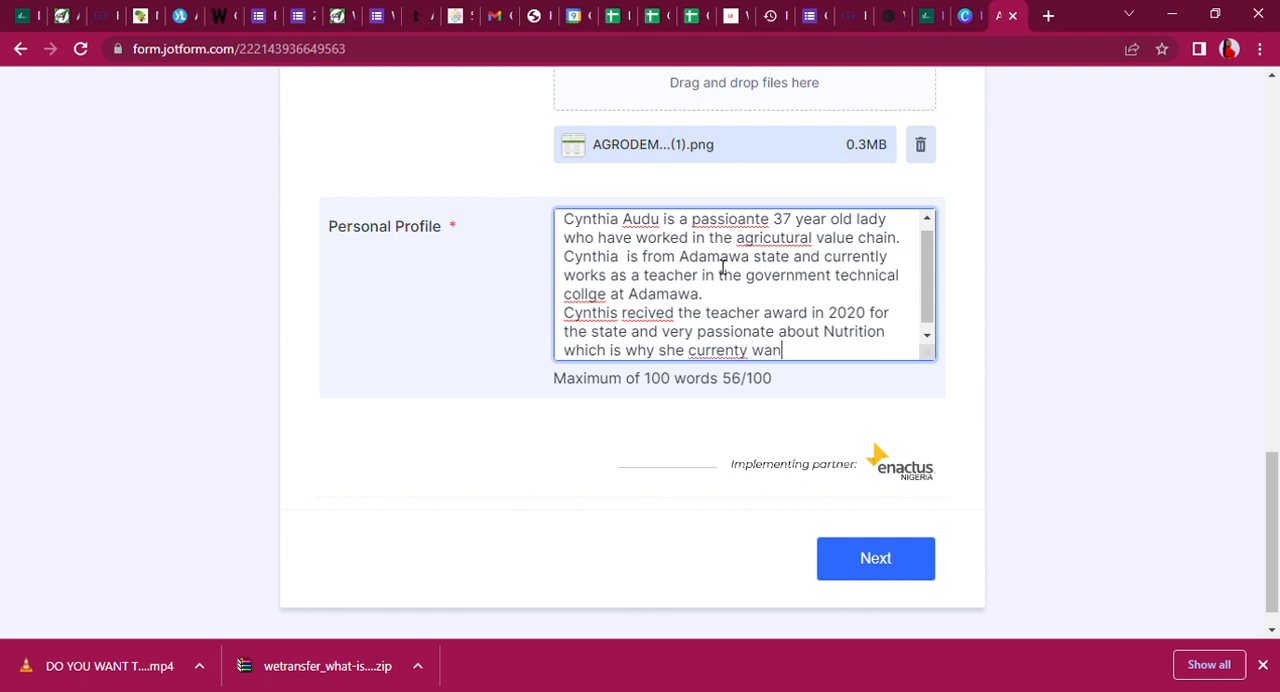
text(ts to start a business.)
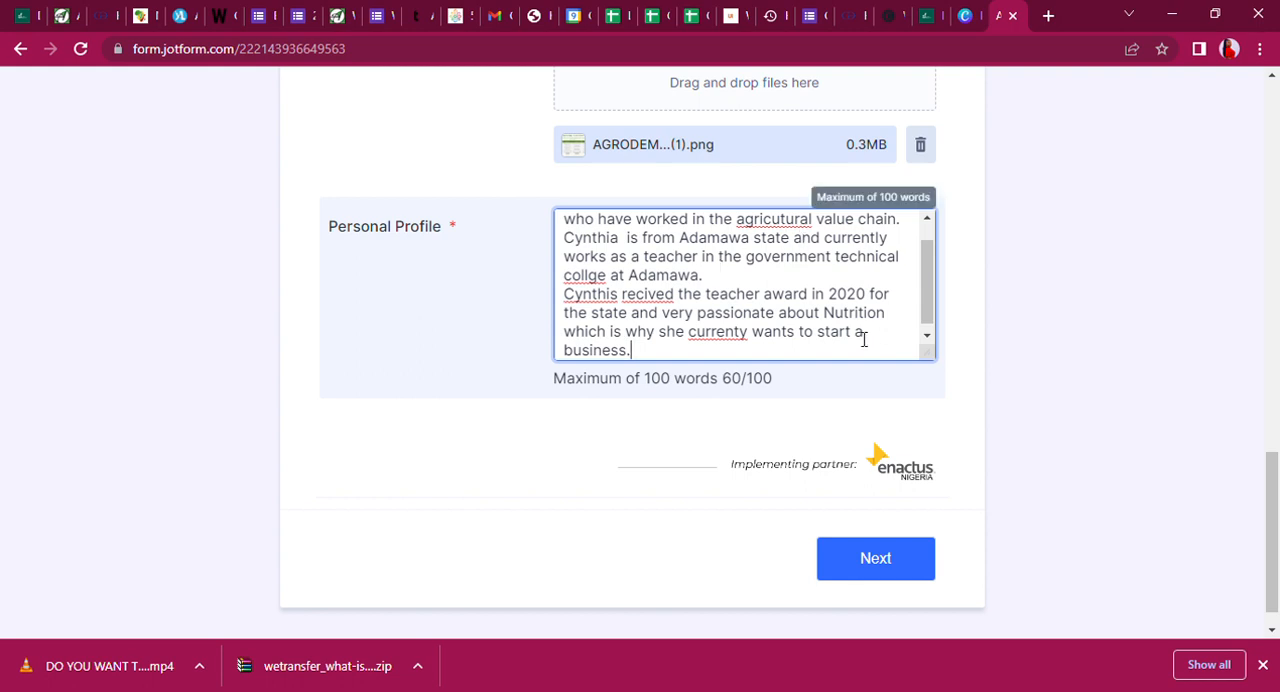
Change "a business" at the end of the profile to "an agric business".
key(BackSpace)
text(n agri)
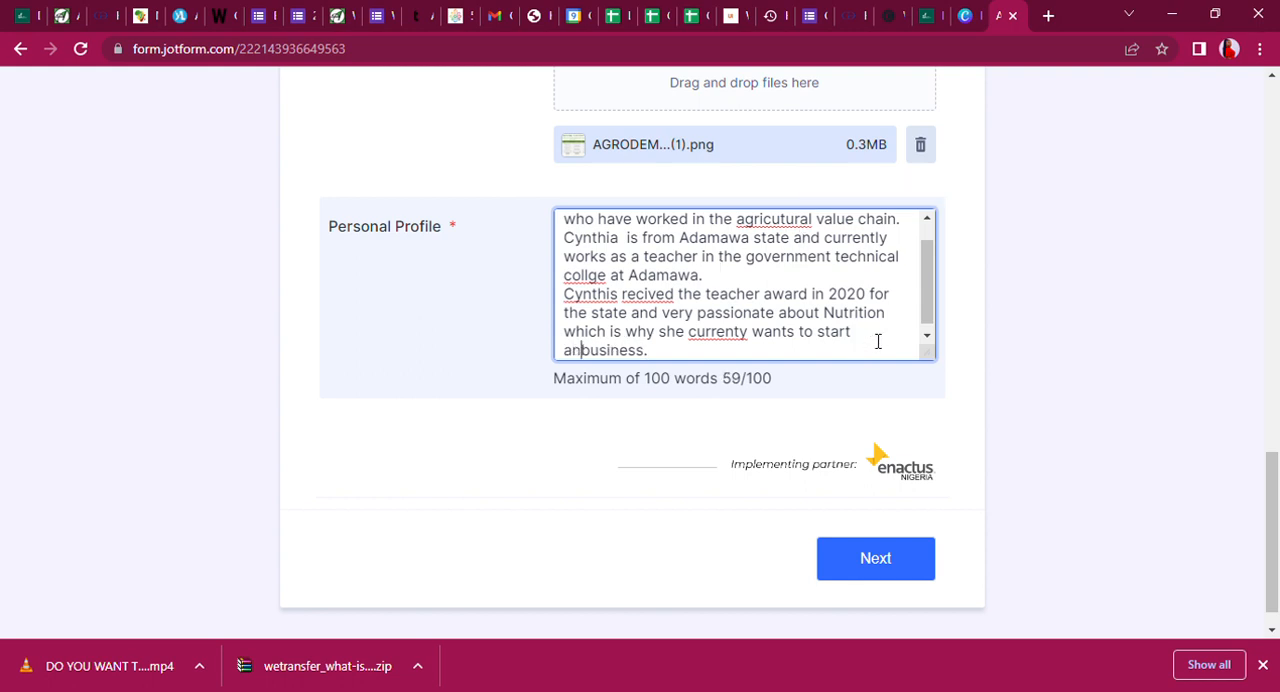
text(c)
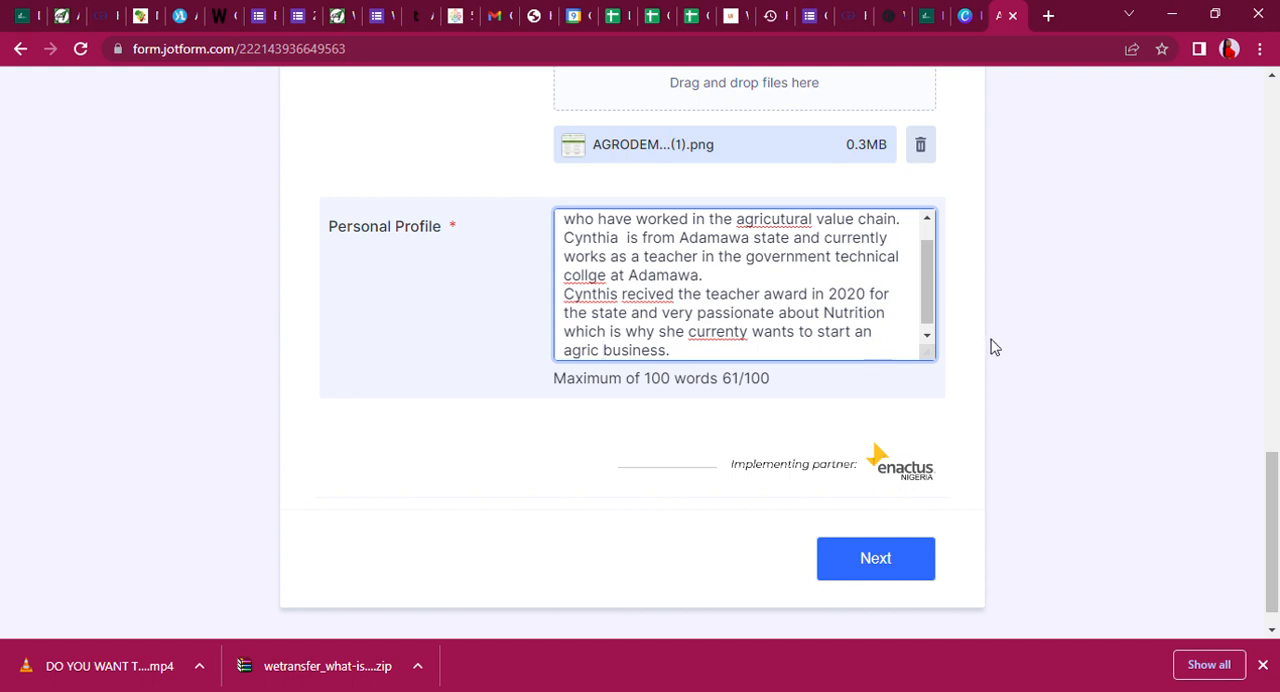
Correct the award sentence's spelling to "currently" and "received", and fix the applicant's misspelled first name.
double_click(718, 333)
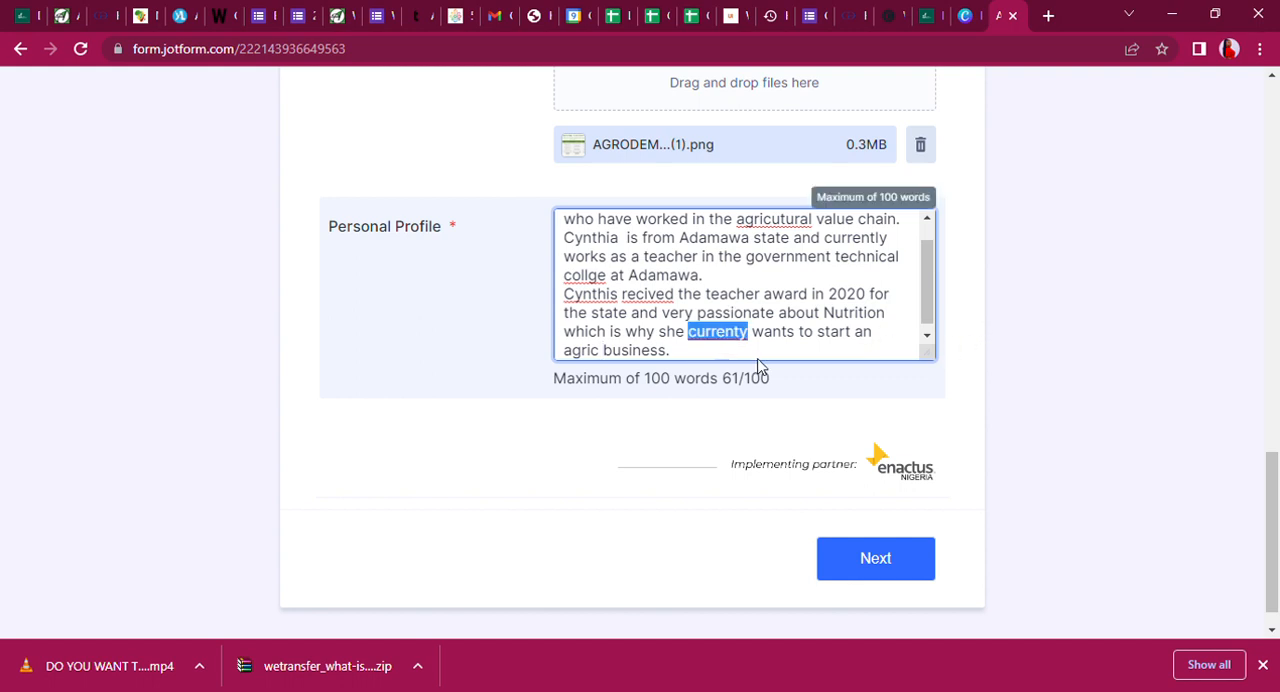
text(currently)
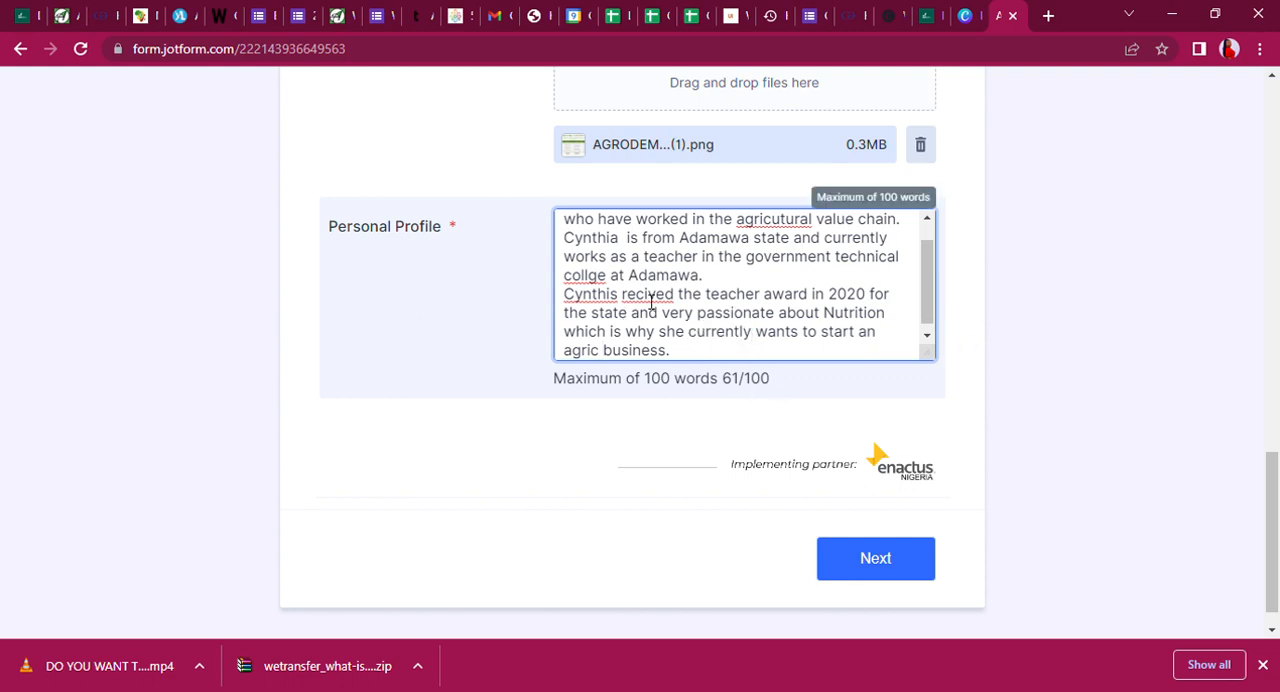
double_click(649, 297)
text(received)
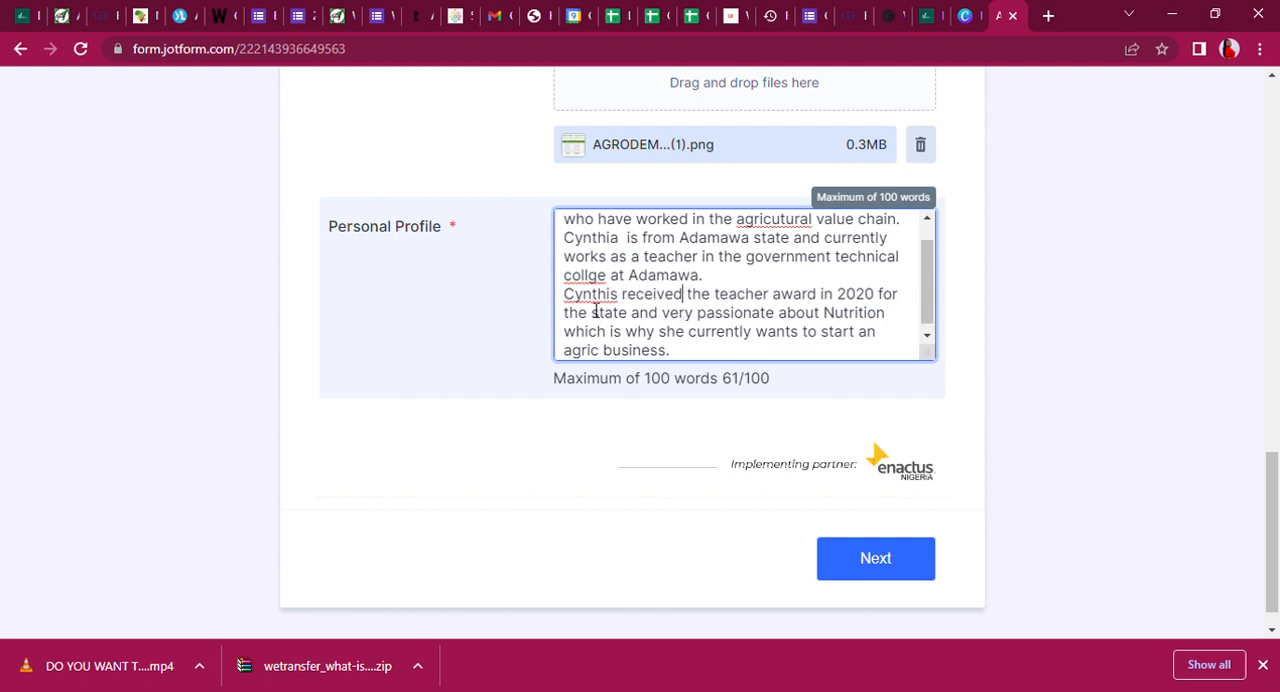
double_click(594, 296)
text(Cynthia)
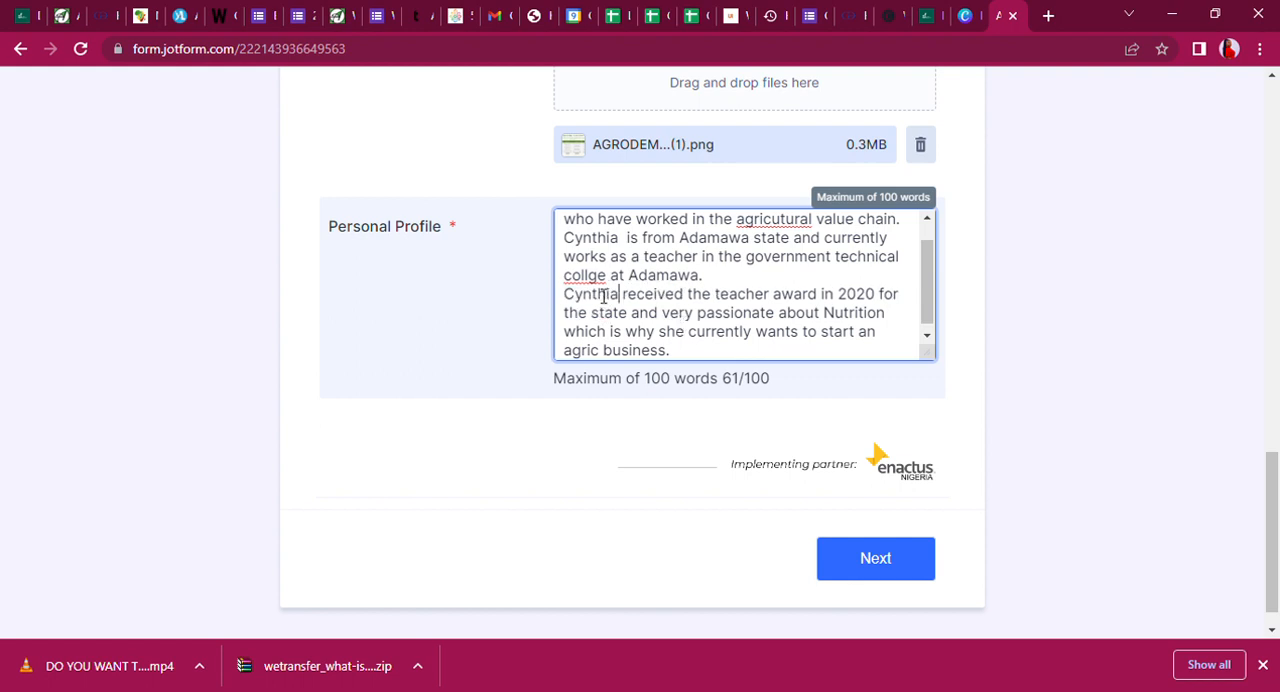
Correct "collge" to "college" and "agricutural" to "agricultural" in the Personal Profile.
double_click(596, 280)
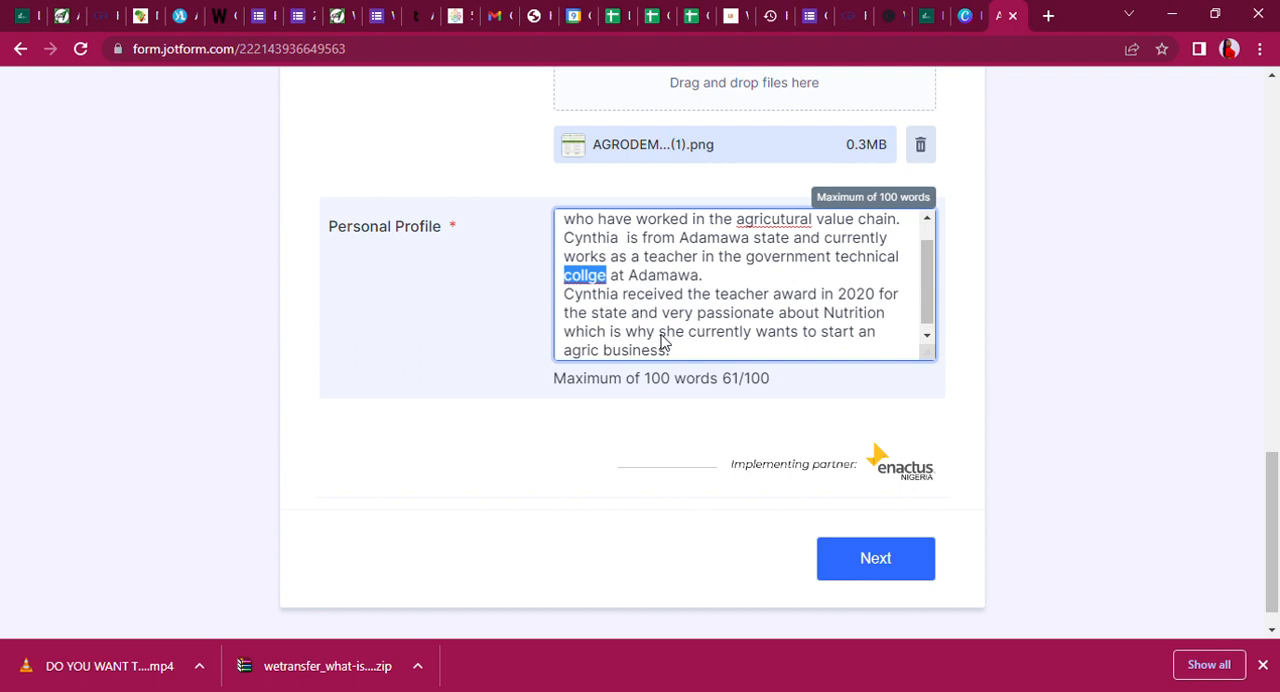
click(621, 276)
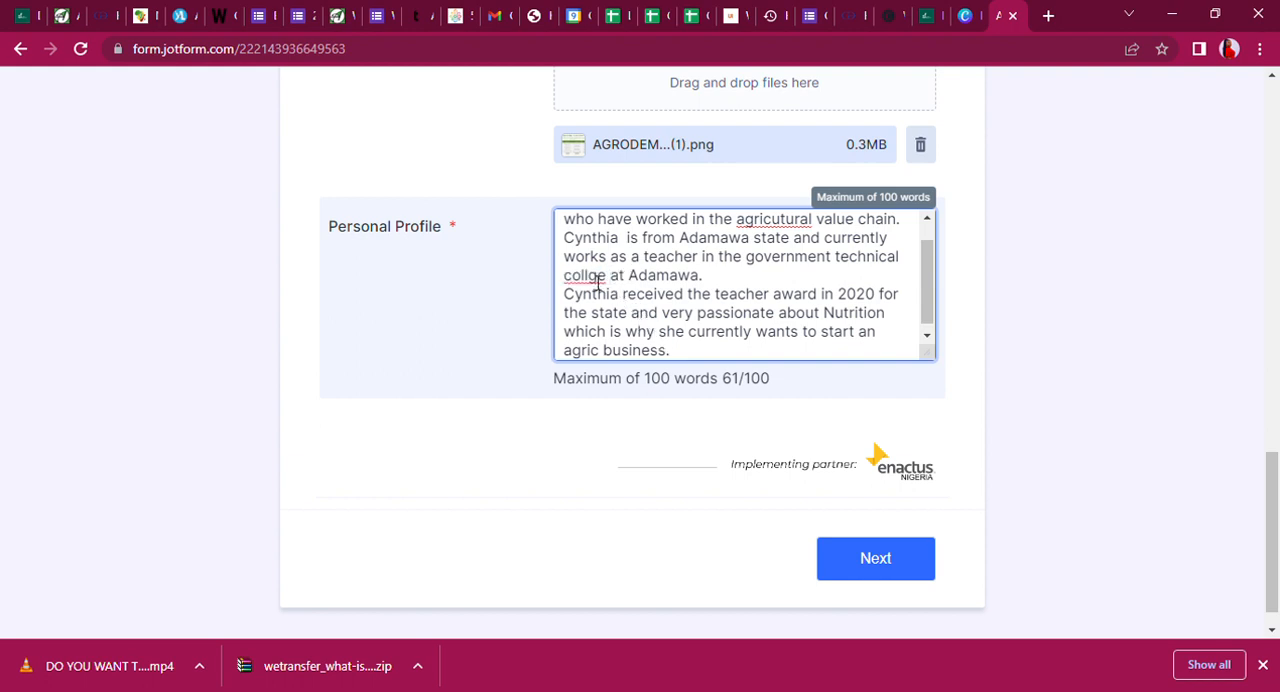
text(e)
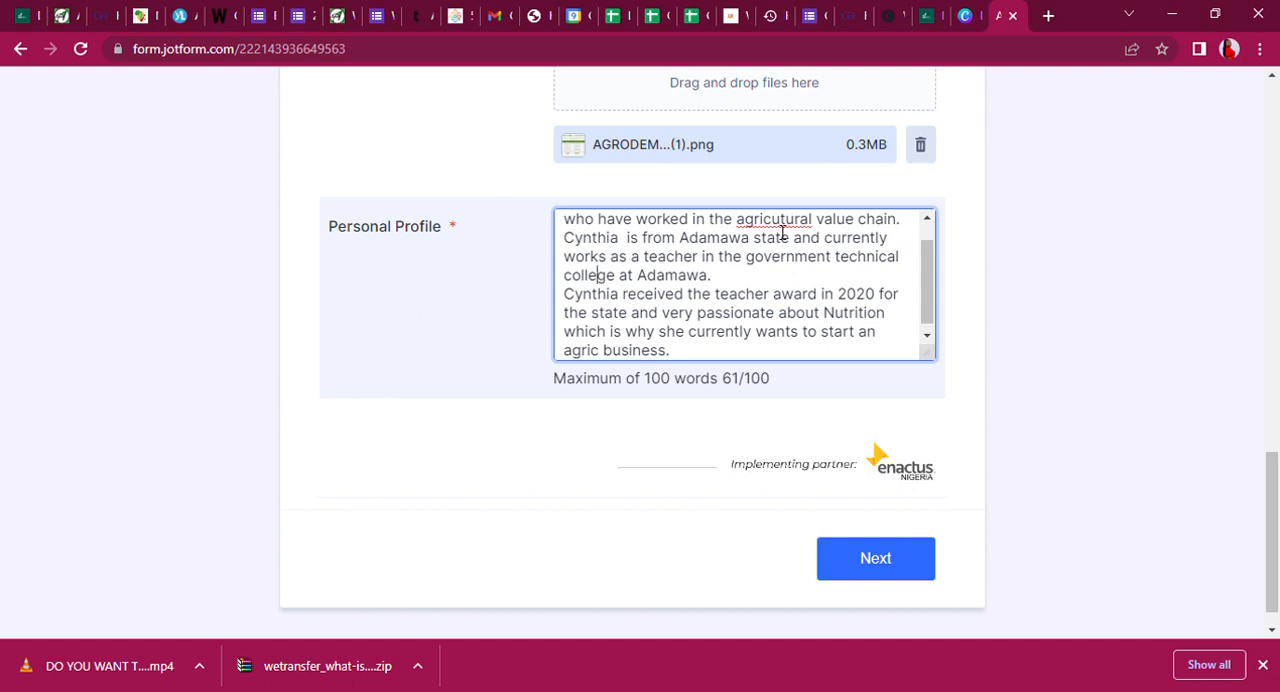
double_click(789, 222)
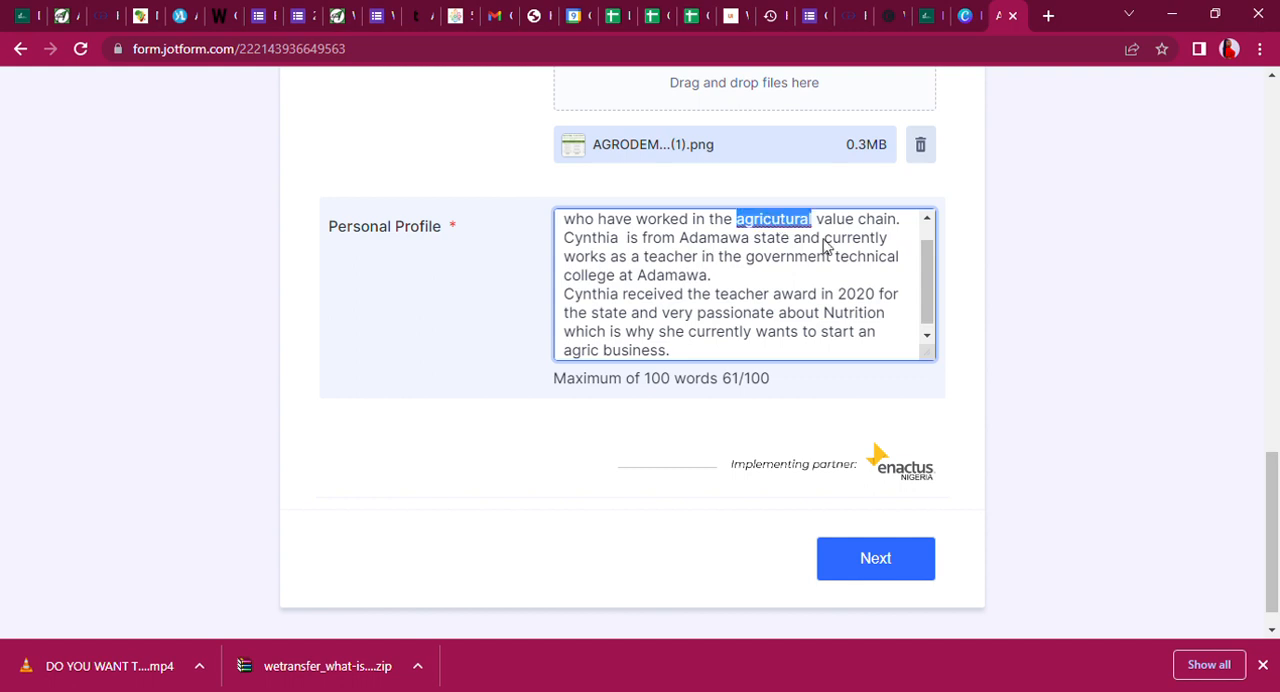
text(agricultural)
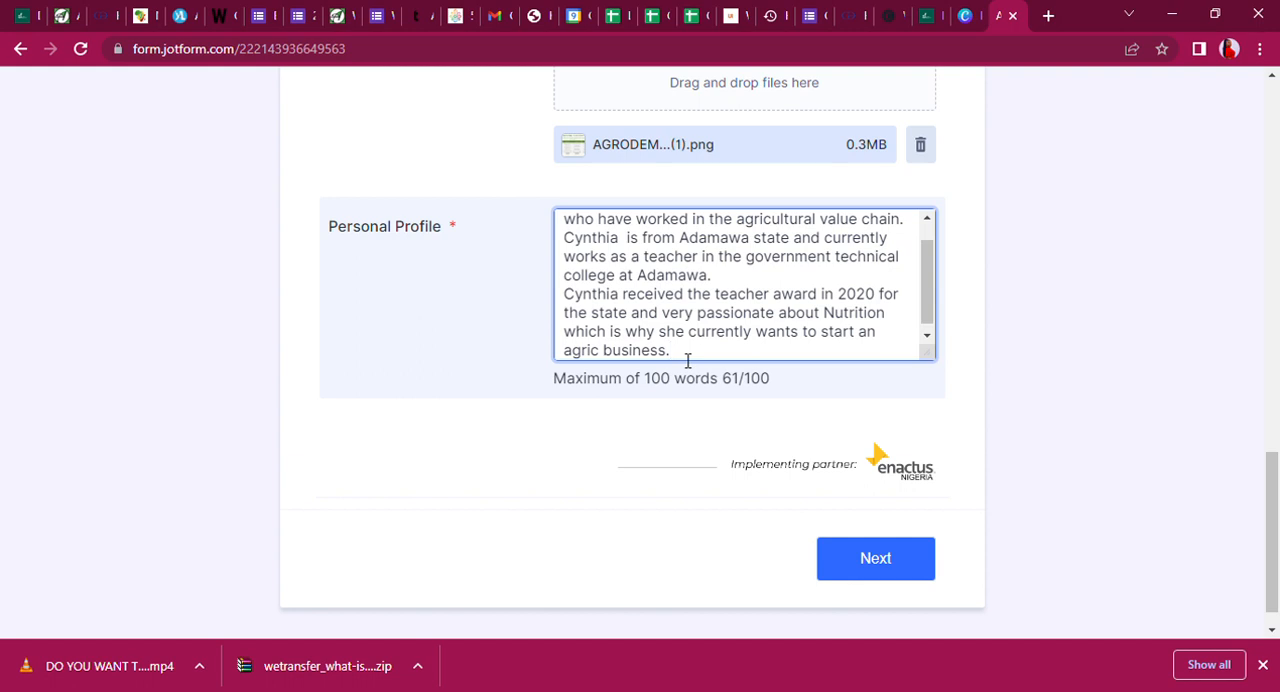
Start a new paragraph at the end of the Personal Profile.
key(Return)
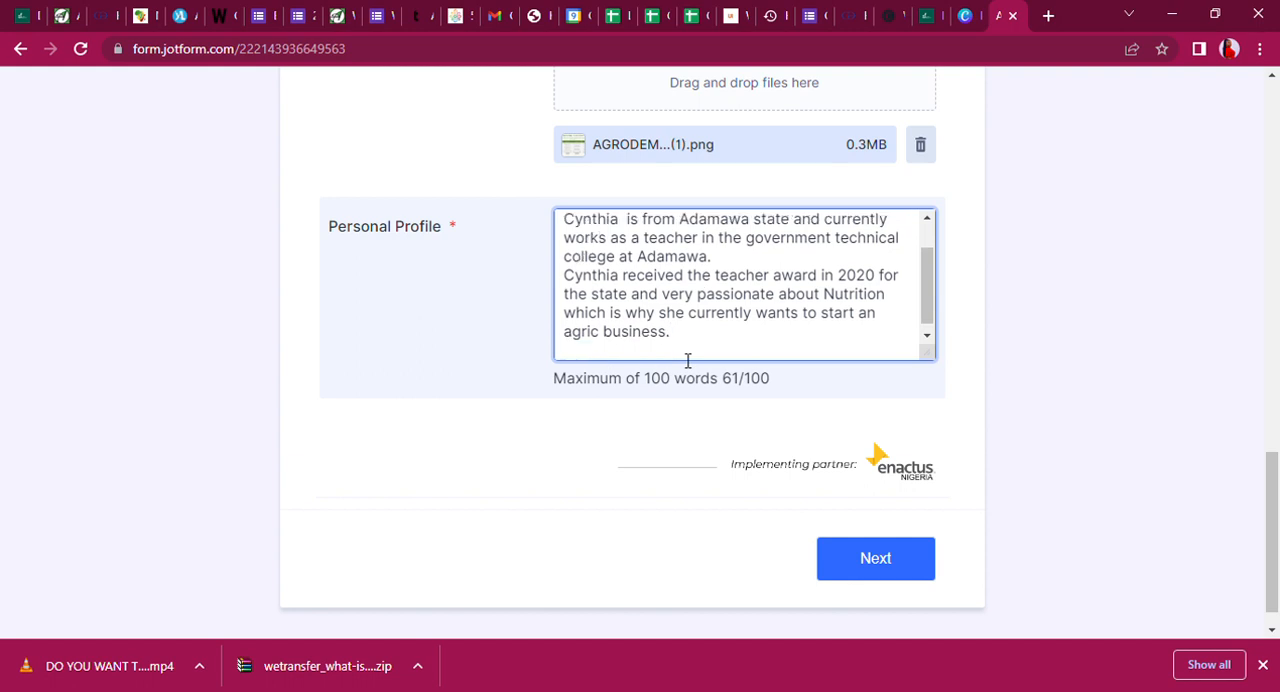
text(Cythis)
key(BackSpace)
key(BackSpace)
key(BackSpace)
key(BackSpace)
key(BackSpace)
key(BackSpace)
key(BackSpace)
text(This agribuines)
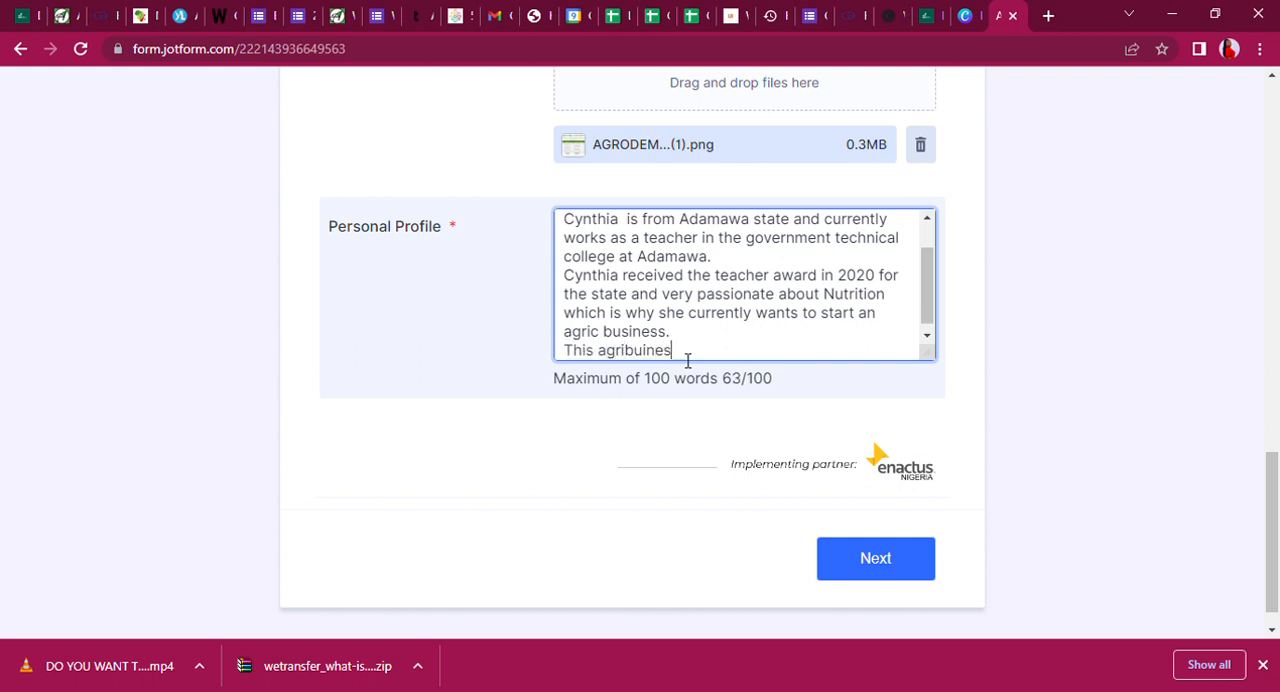
text(s is as a reu)
text(l)
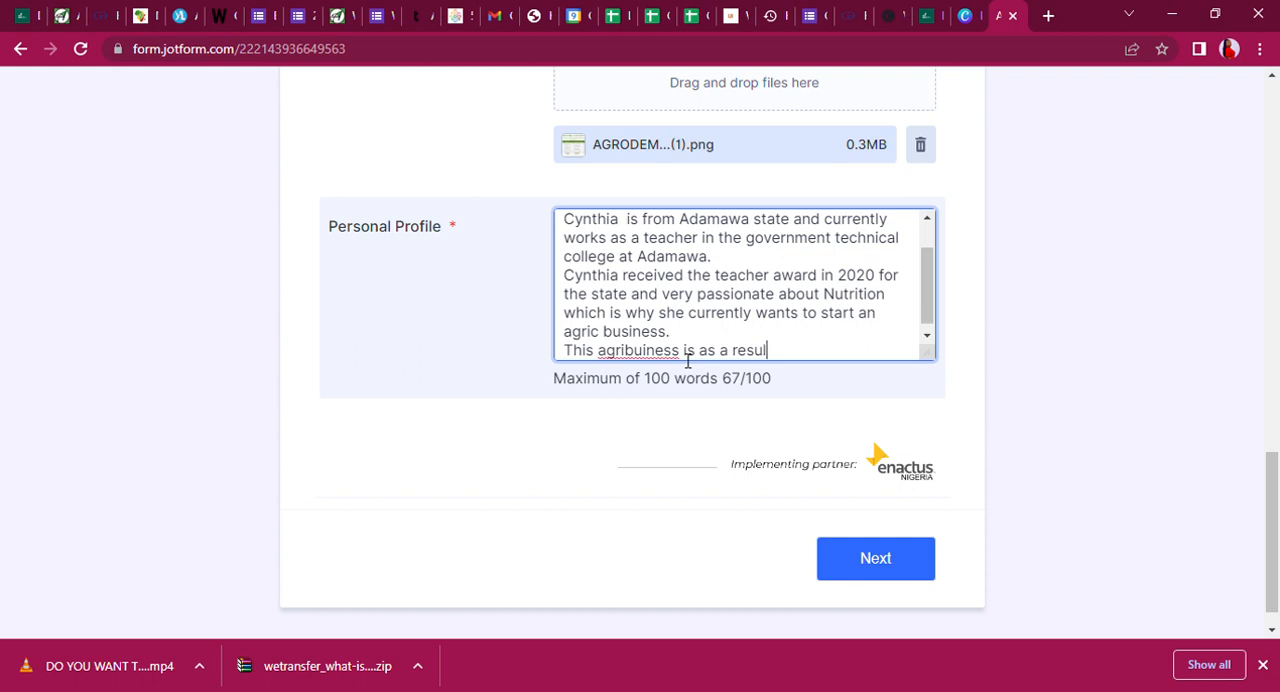
text(t of the tra)
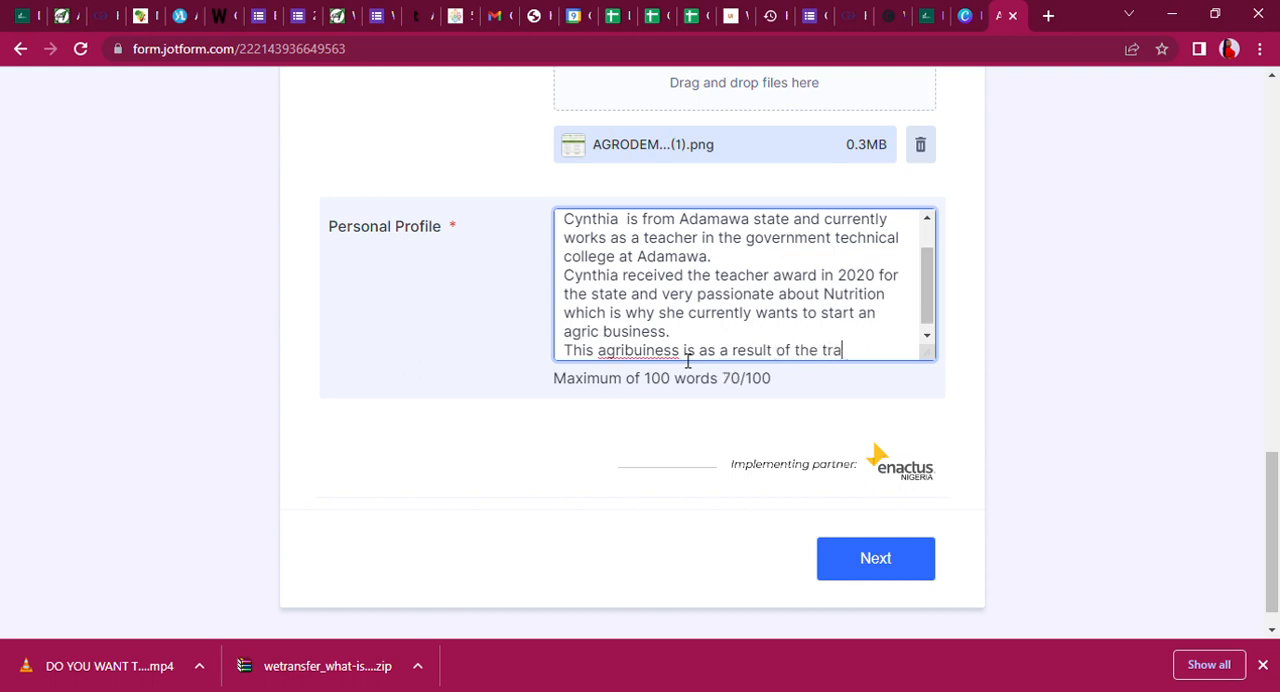
text(ining o)
key(BackSpace)
text(she h)
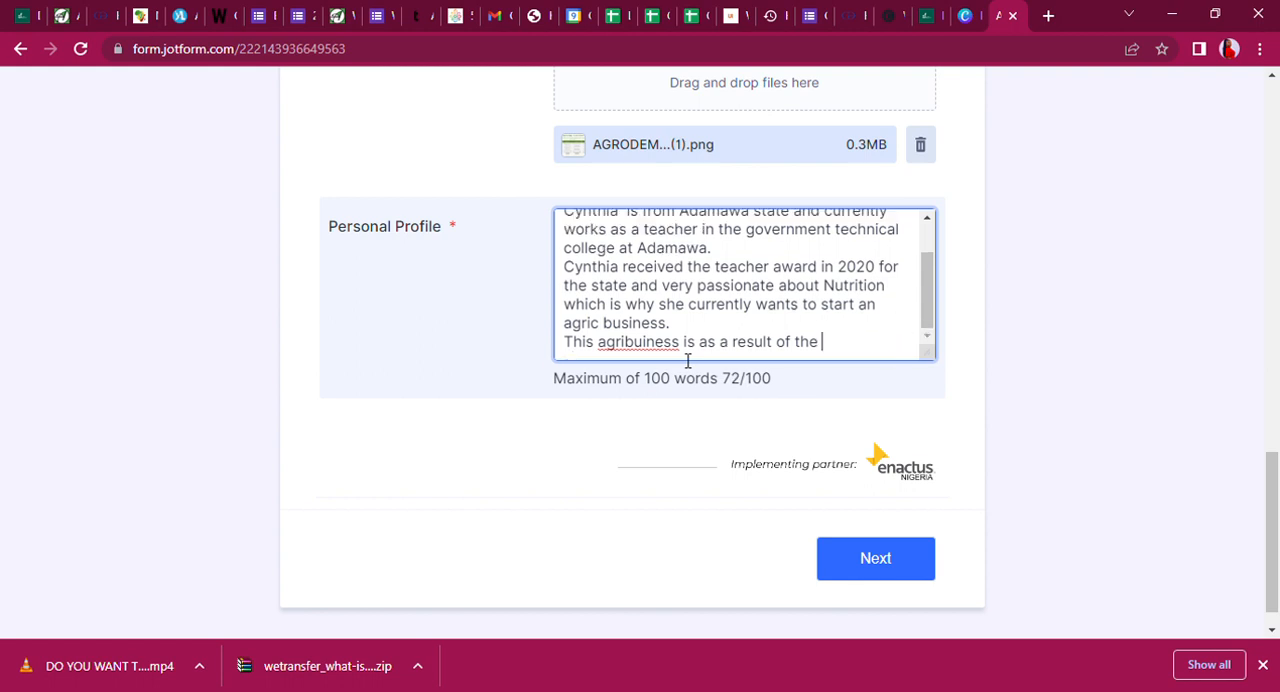
key(BackSpace)
key(BackSpace)
key(BackSpace)
key(BackSpace)
key(BackSpace)
key(BackSpace)
key(BackSpace)
key(BackSpace)
key(BackSpace)
key(BackSpace)
key(BackSpace)
key(BackSpace)
key(BackSpace)
key(BackSpace)
key(BackSpace)
key(BackSpace)
key(BackSpace)
key(BackSpace)
key(BackSpace)
key(BackSpace)
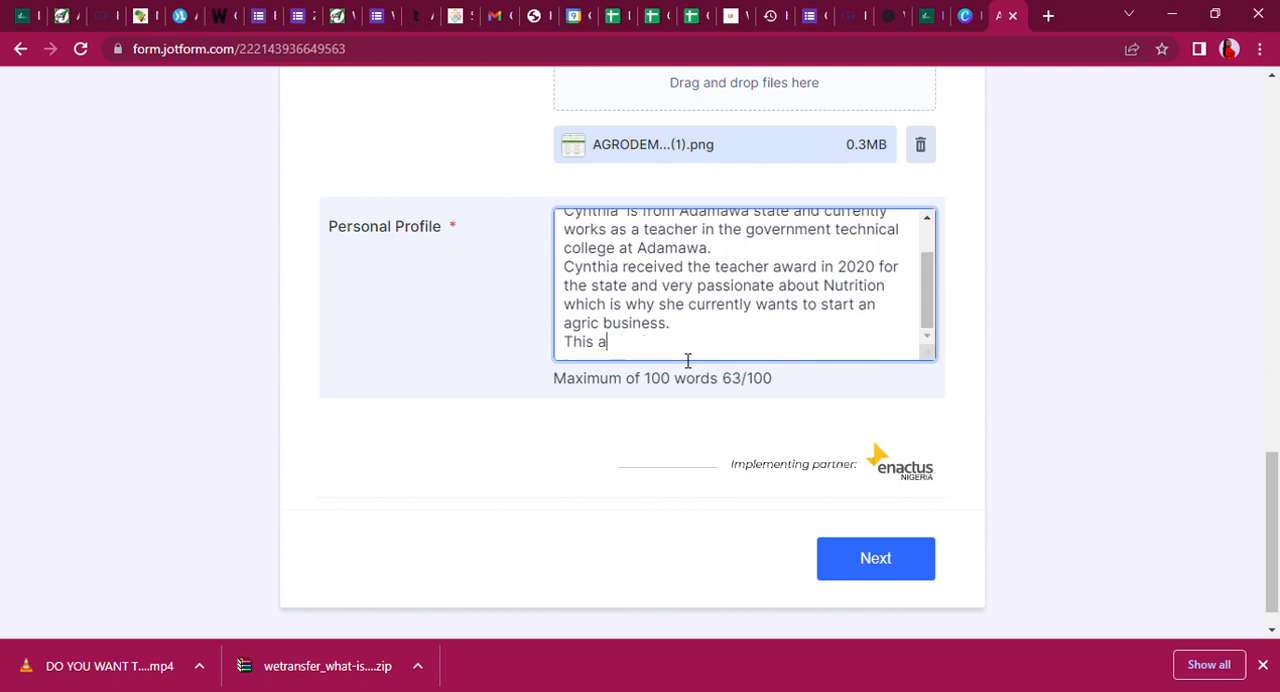
key(BackSpace)
key(BackSpace)
Begin the closing sentence with "To pursue this dream,", the applicant's first name and "registered on".
text(To pursue this dre)
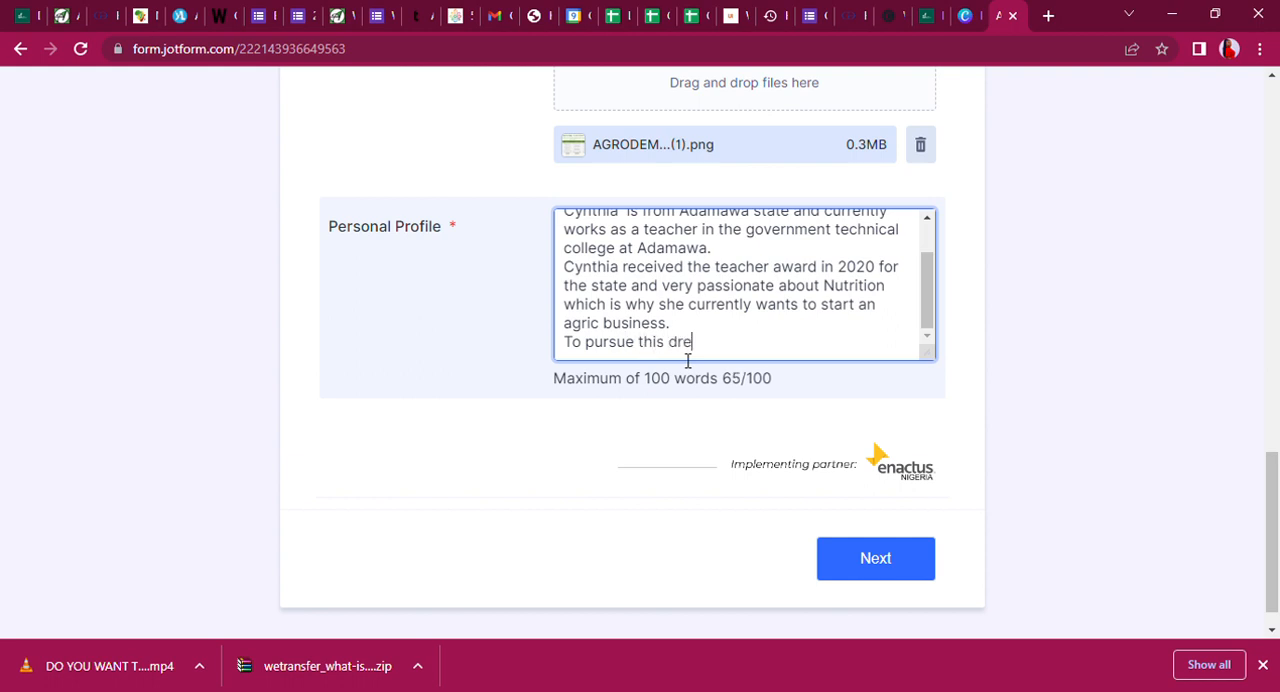
text(am, cynthis is)
key(BackSpace)
key(BackSpace)
key(BackSpace)
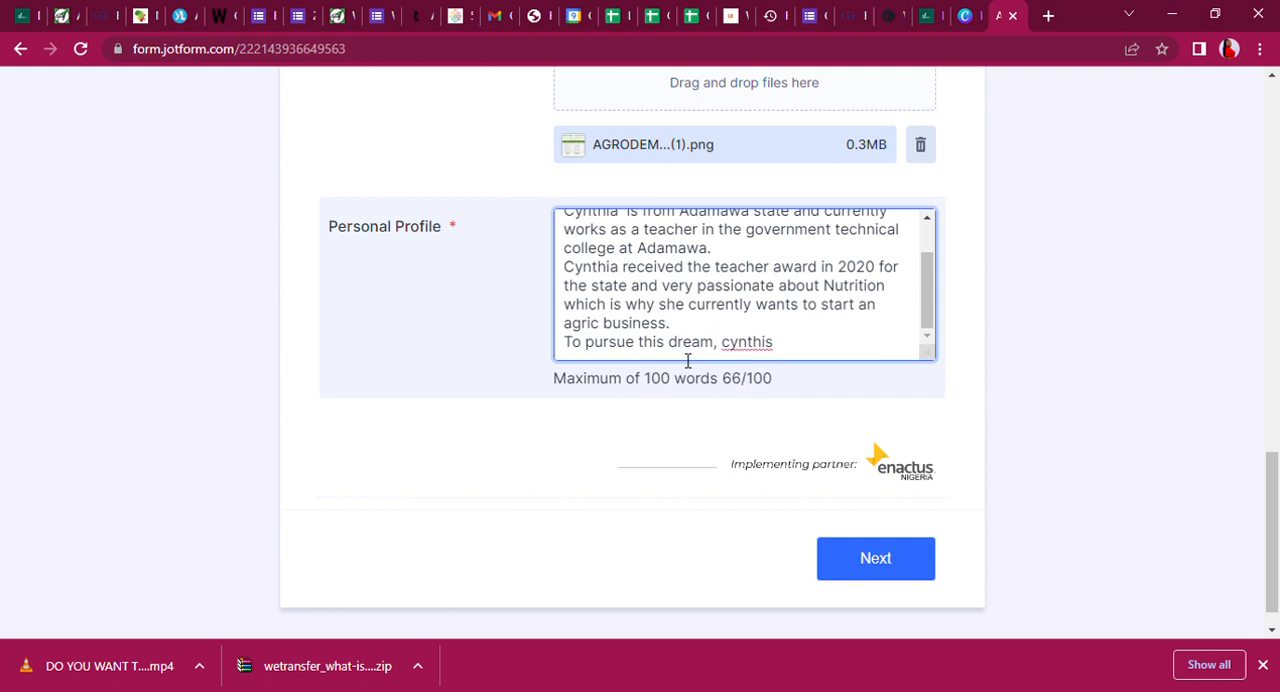
text(a registered )
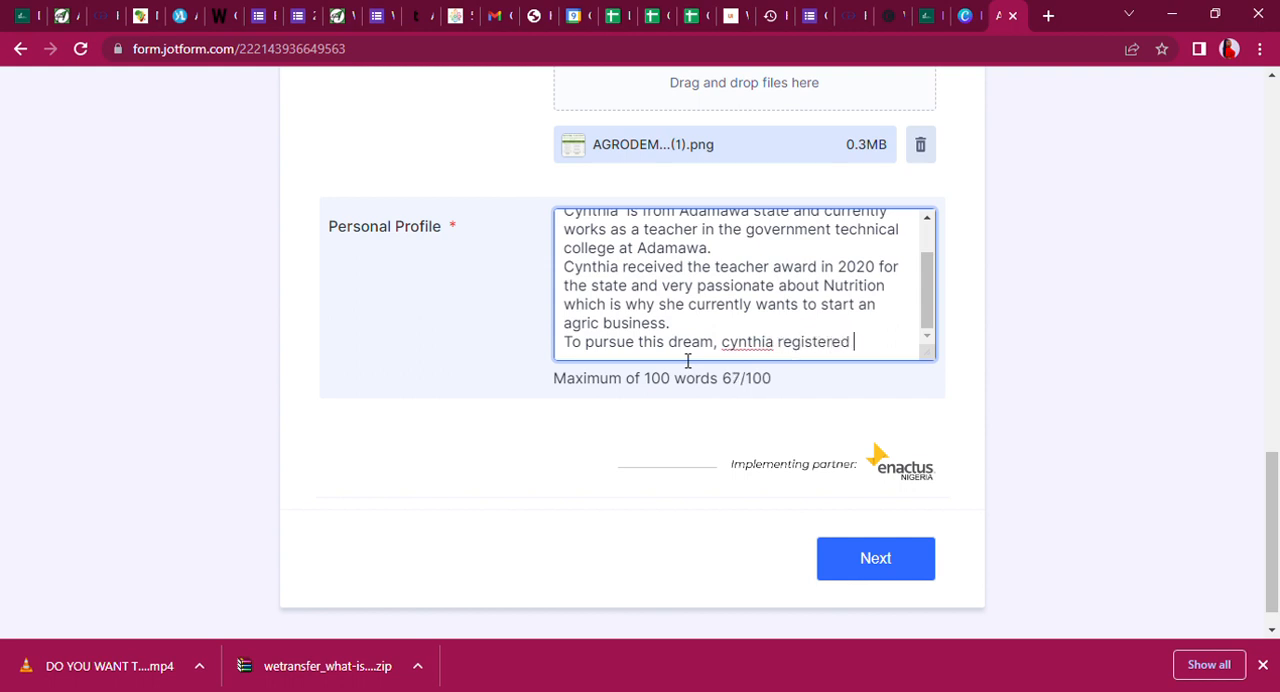
text(on an aonline)
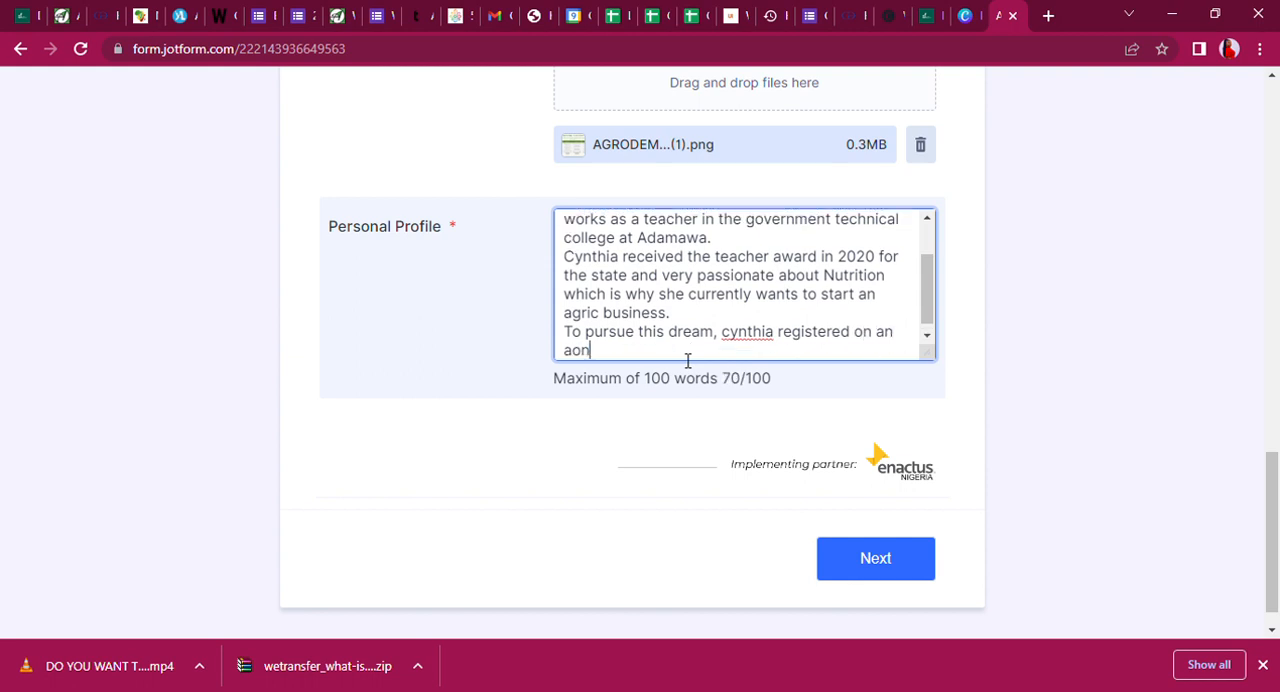
Continue the closing sentence with "an online agribusiness school called Agrodemy".
key(BackSpace)
key(BackSpace)
key(BackSpace)
key(BackSpace)
key(BackSpace)
key(BackSpace)
key(BackSpace)
key(BackSpace)
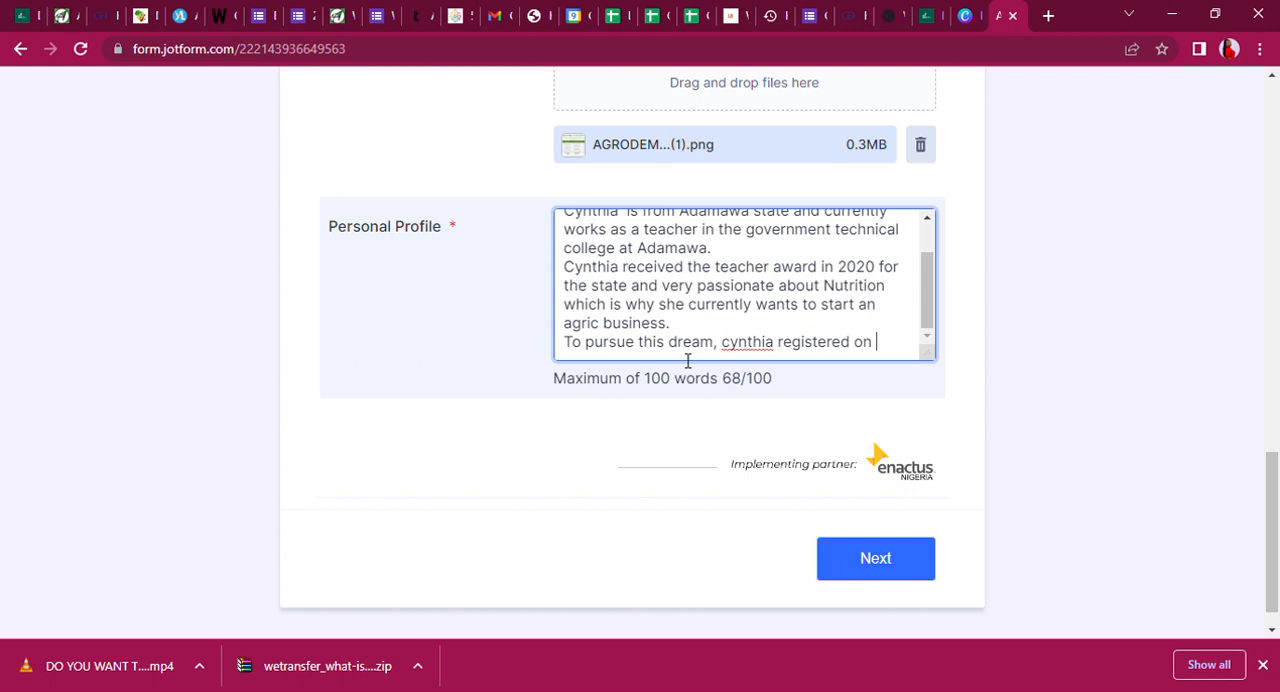
text(an on)
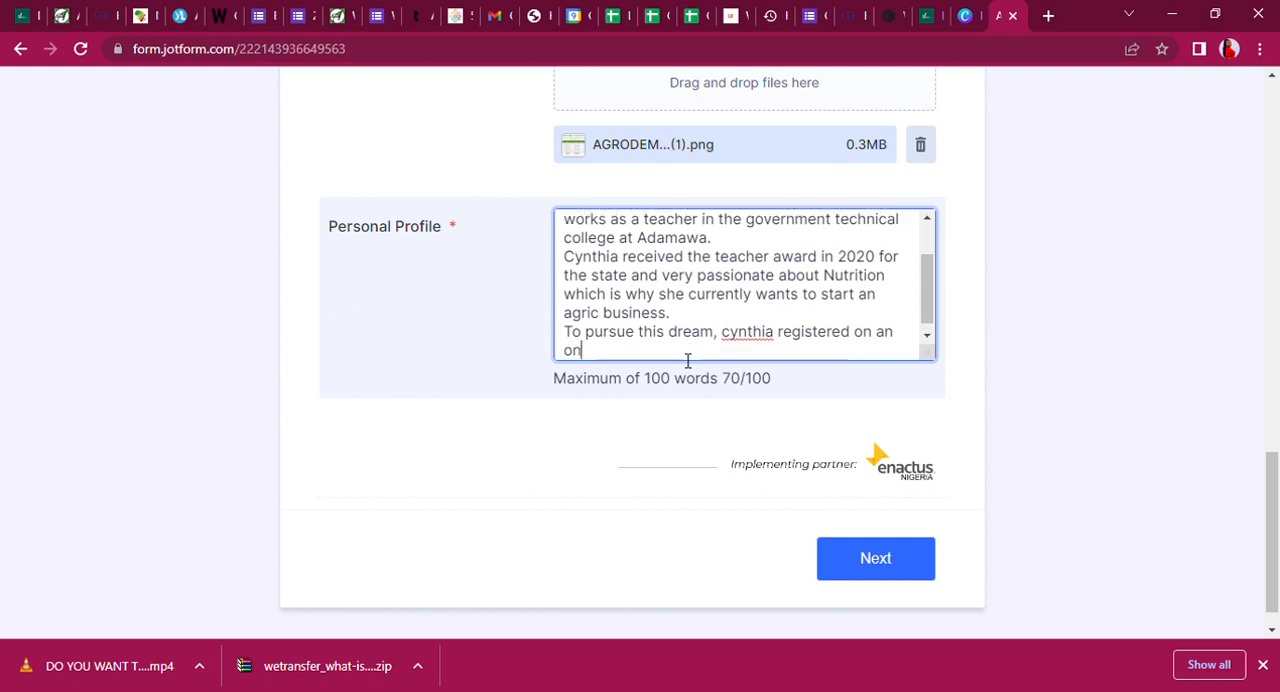
text(line agribus)
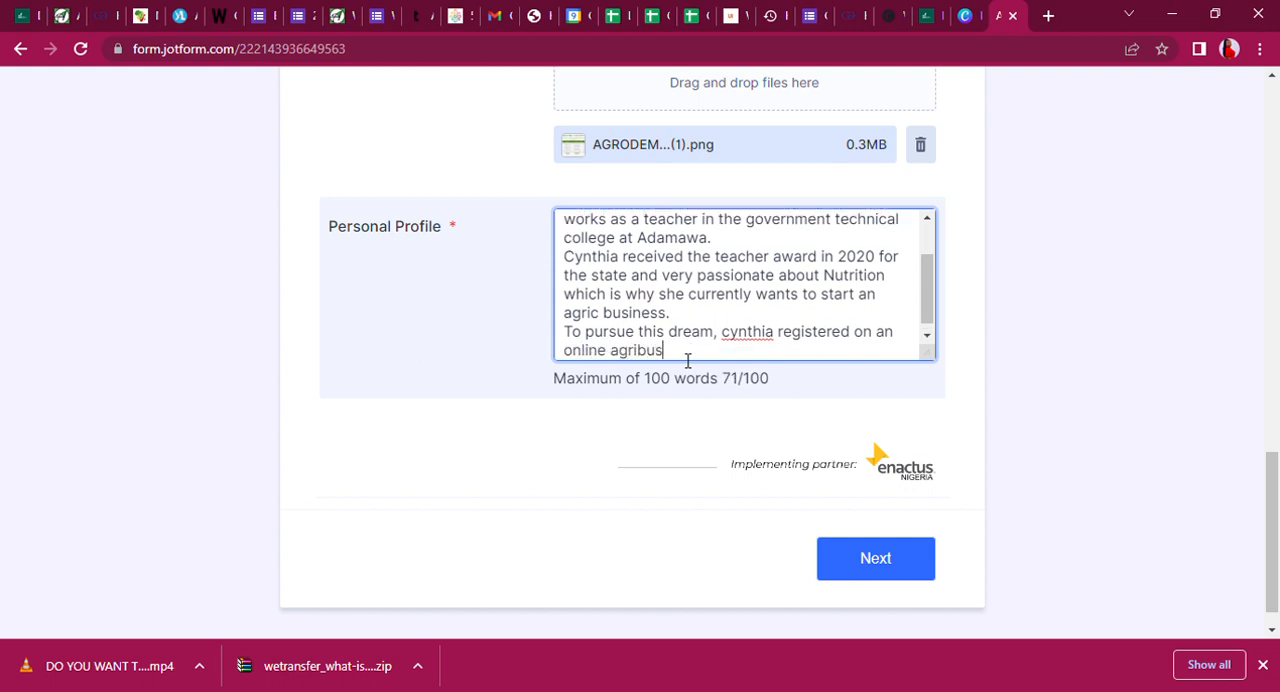
text(iness school called)
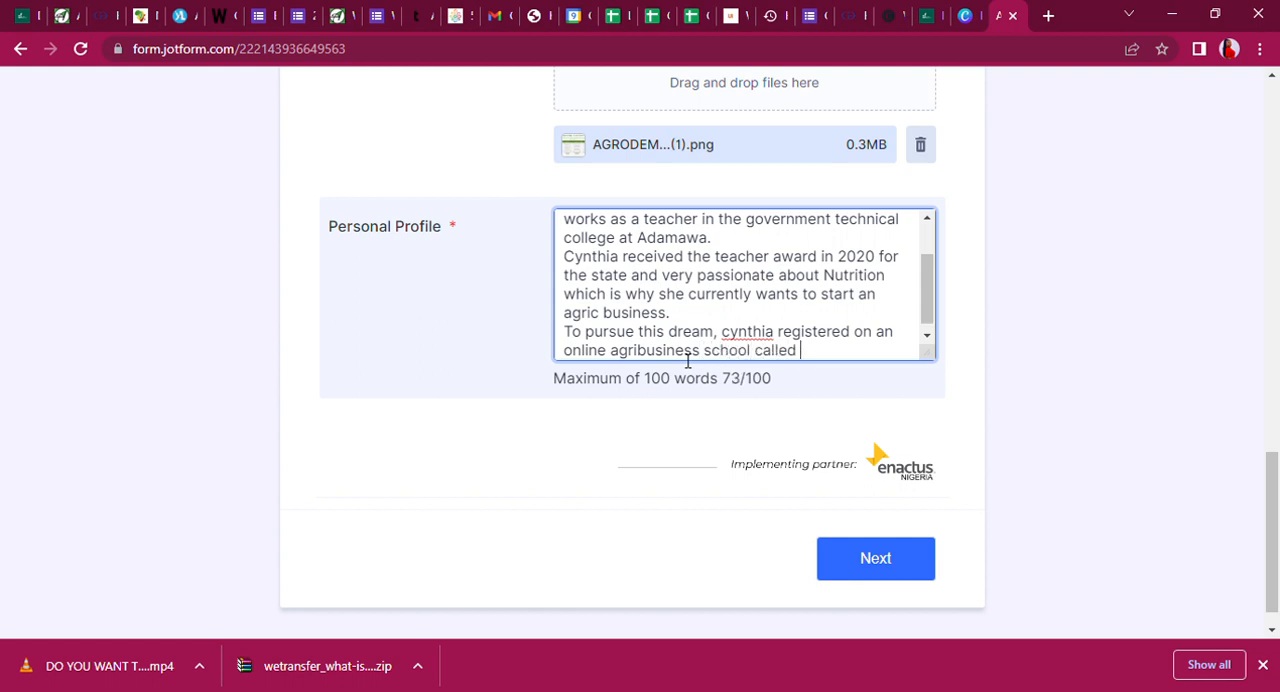
text( Agrodemy )
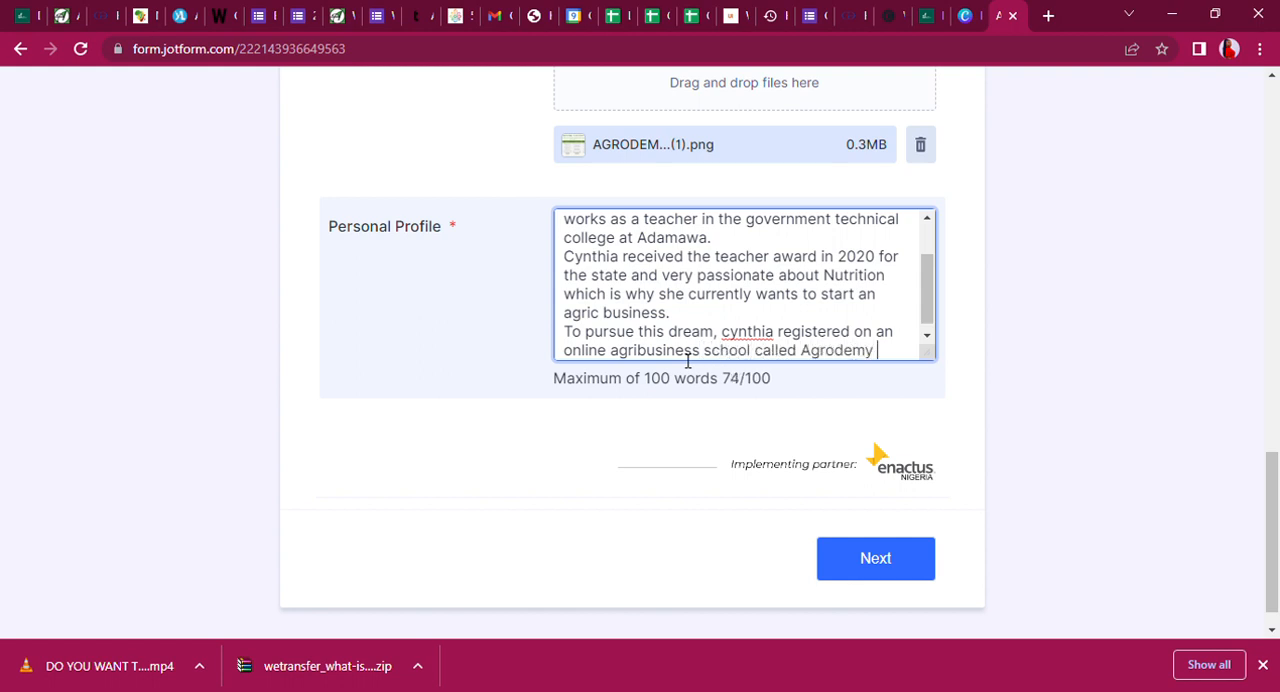
text(where is cu)
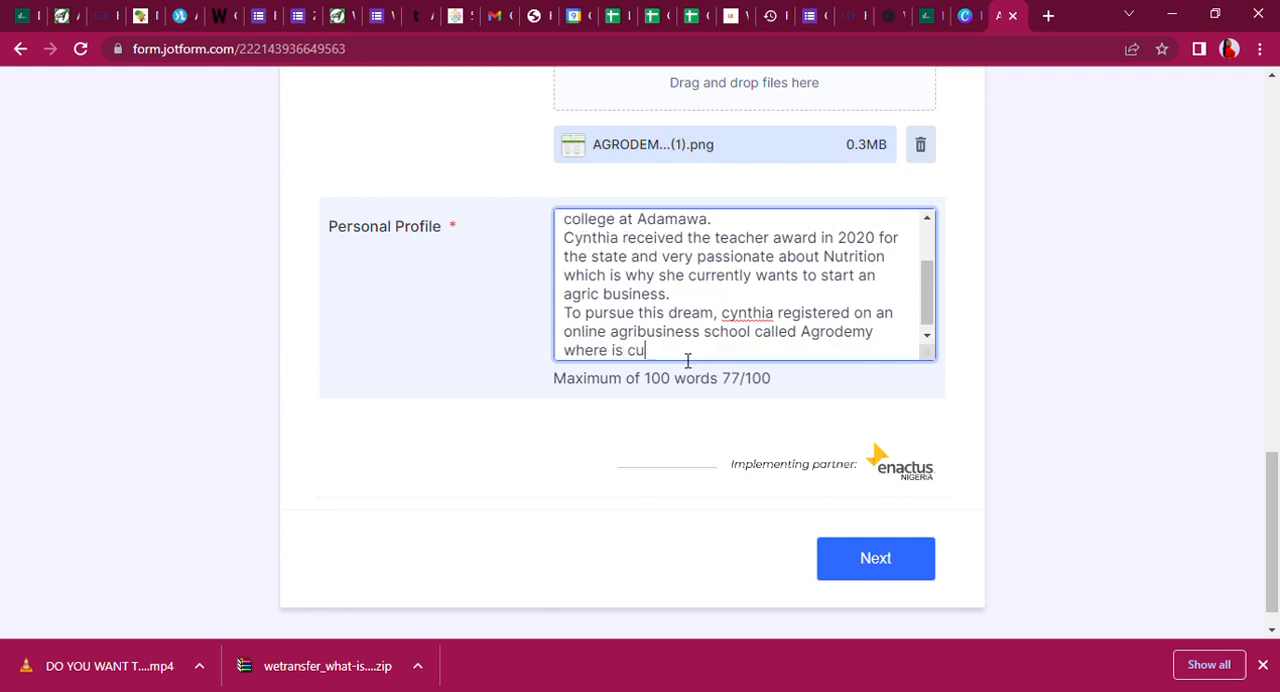
text(rrently take)
Finish the closing sentence with "where is currently training for the agribusiness of her choice.".
key(BackSpace)
text(ing co)
key(BackSpace)
key(BackSpace)
key(BackSpace)
key(BackSpace)
key(BackSpace)
key(BackSpace)
key(BackSpace)
text(training for )
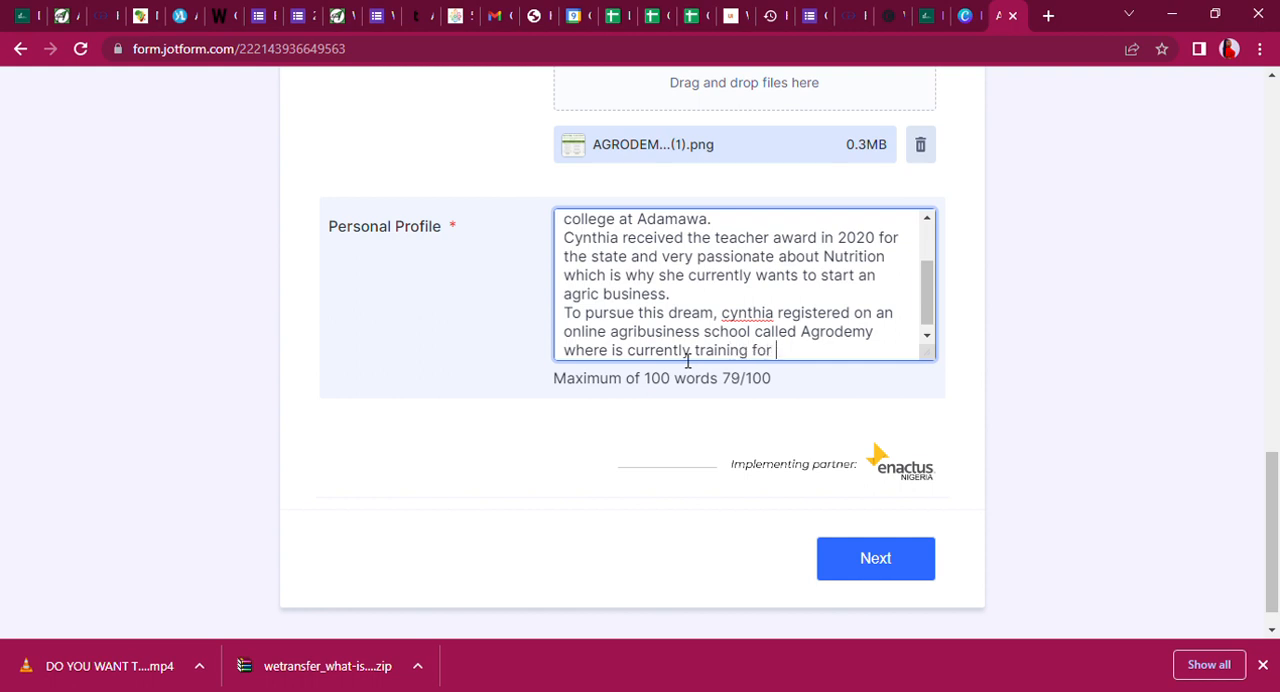
text(the agribusine)
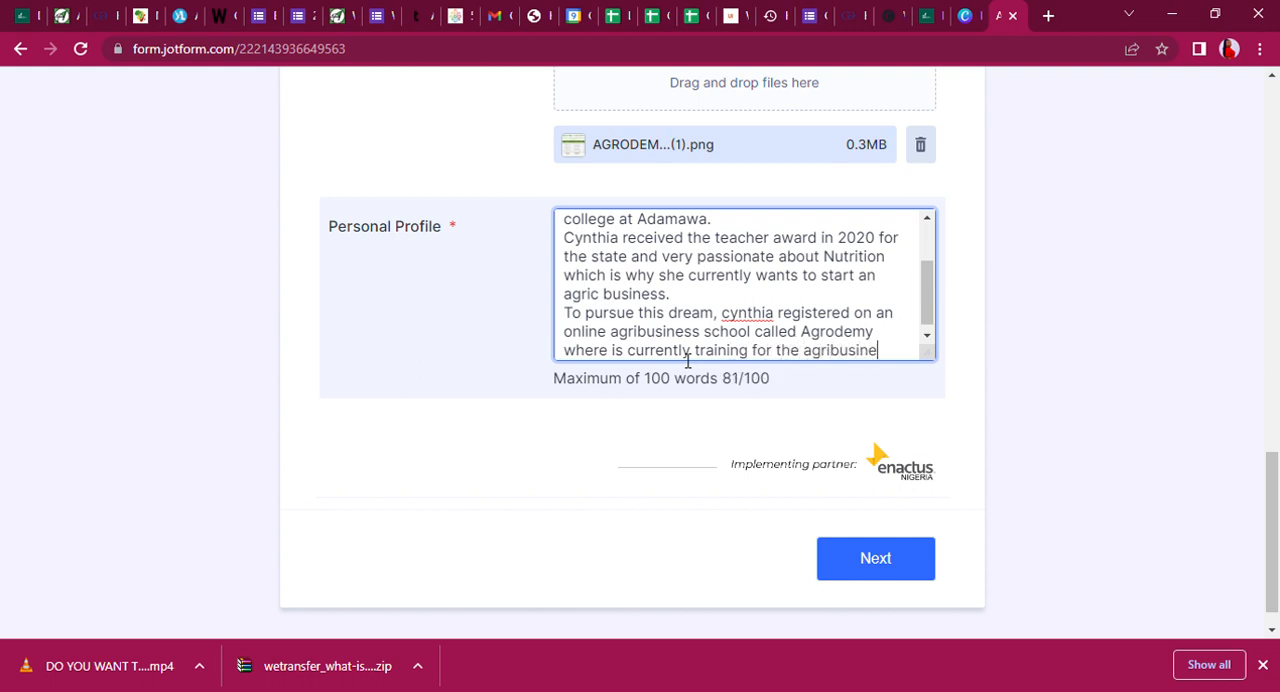
text(ss of her choice.)
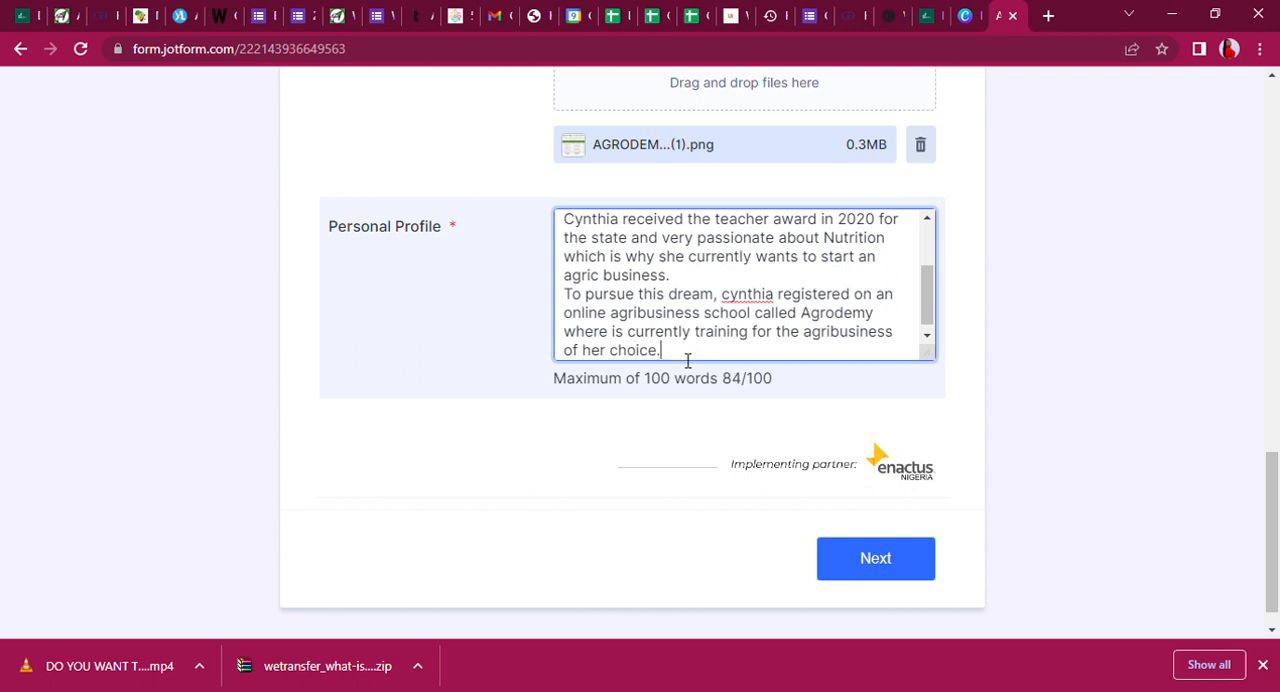
Capitalize the applicant's first name in the closing sentence and correct "passioante" to "passionate" in the opening sentence.
double_click(765, 296)
text(Cynthia)
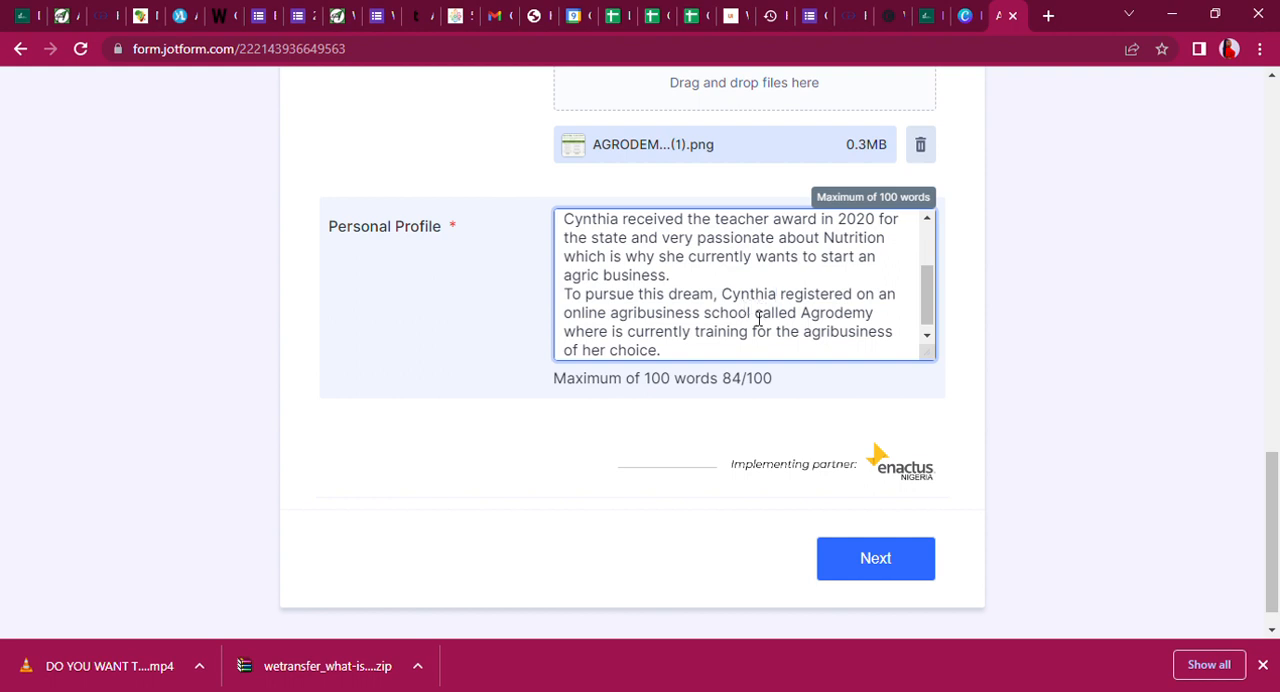
drag(923, 309, 920, 262)
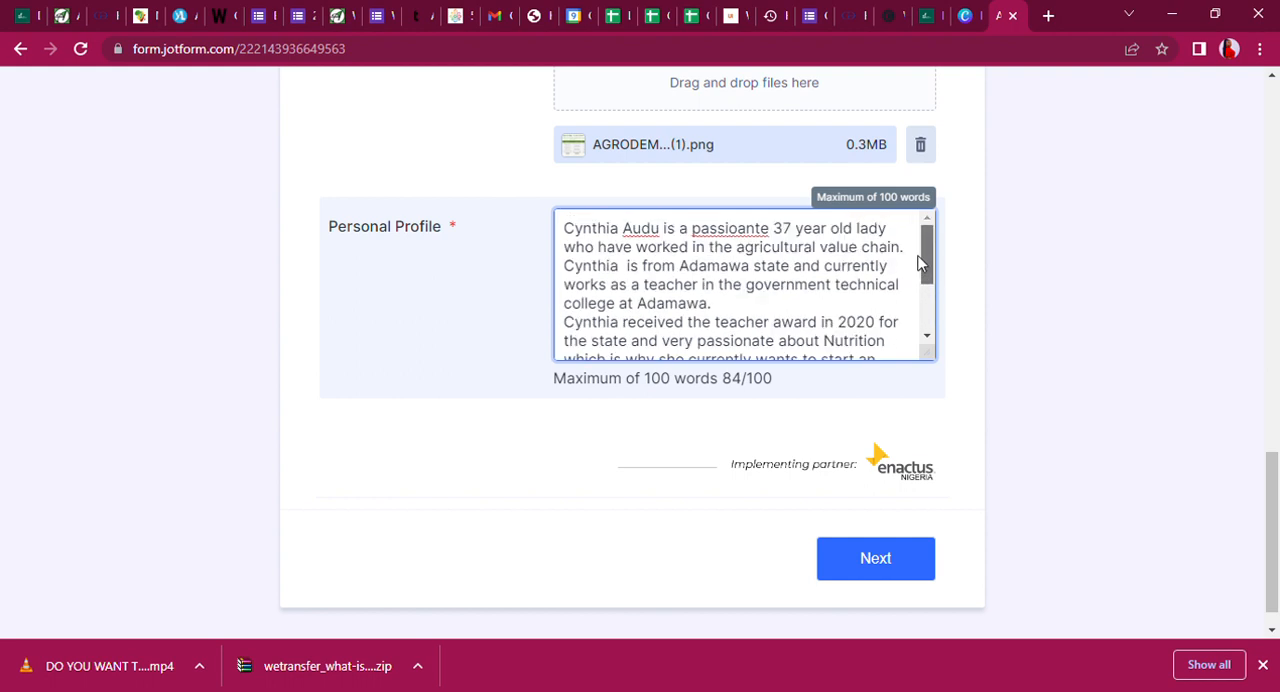
double_click(732, 230)
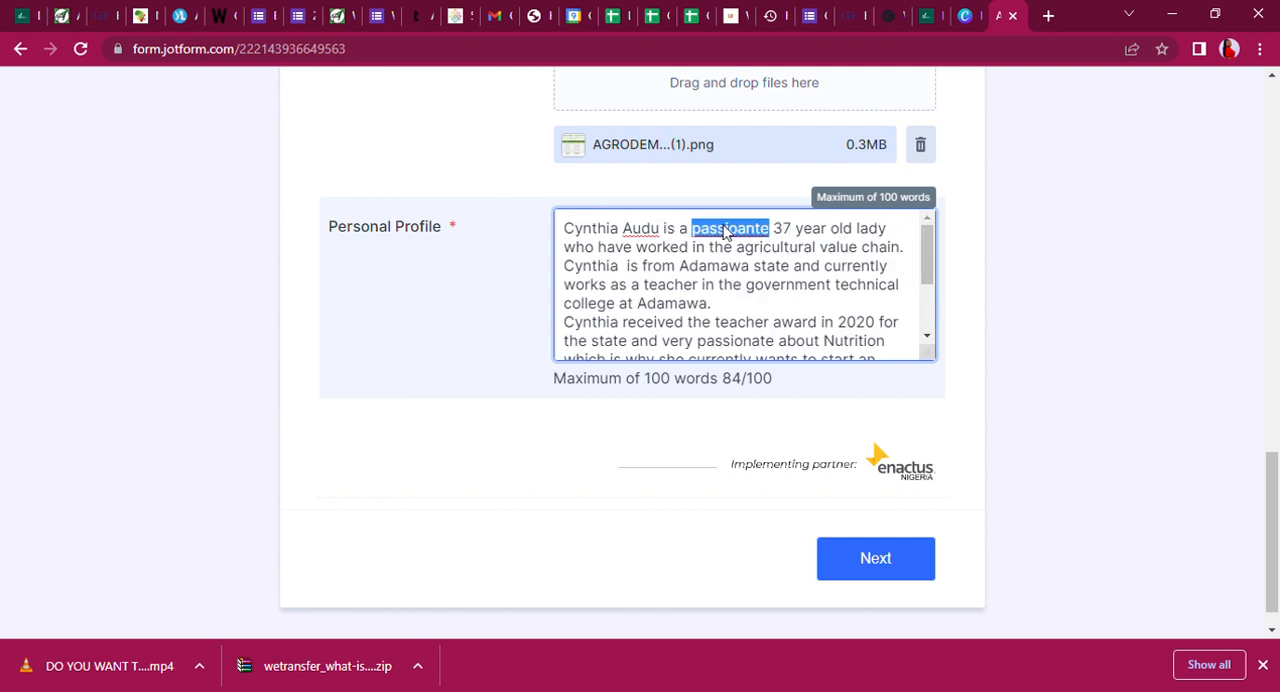
text(passionate)
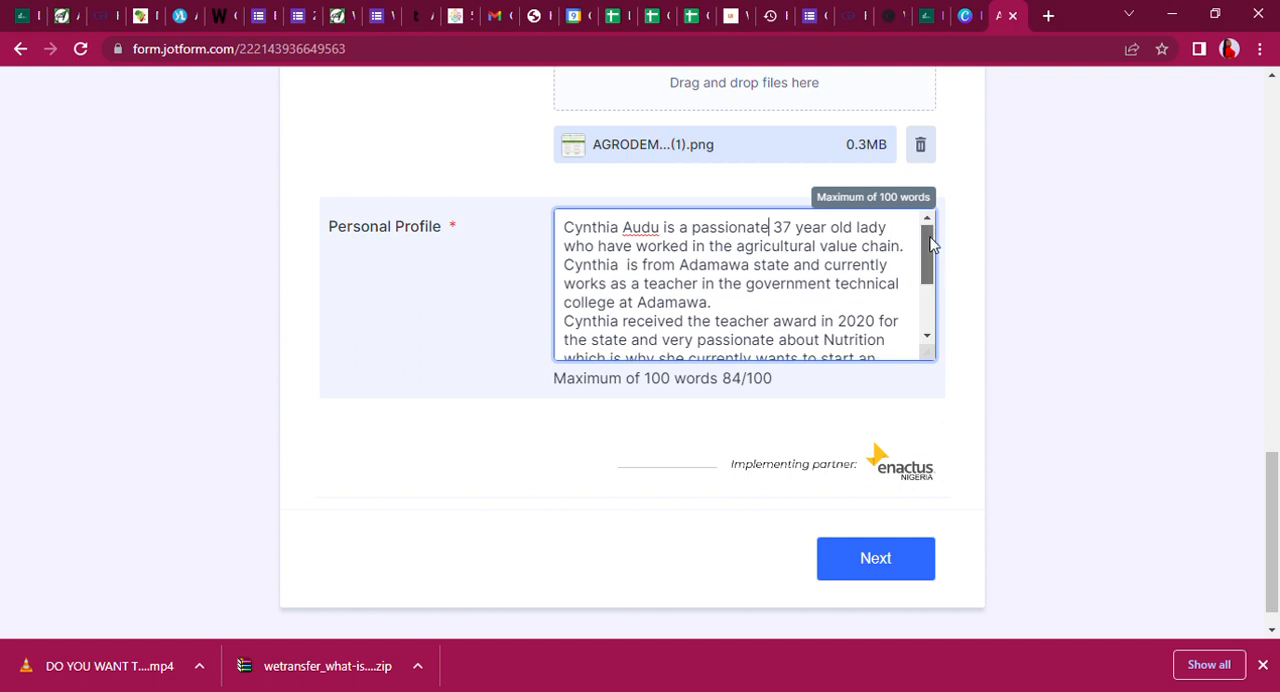
Read through the Personal Profile from its opening sentence to the end.
drag(930, 243, 930, 250)
drag(929, 248, 929, 278)
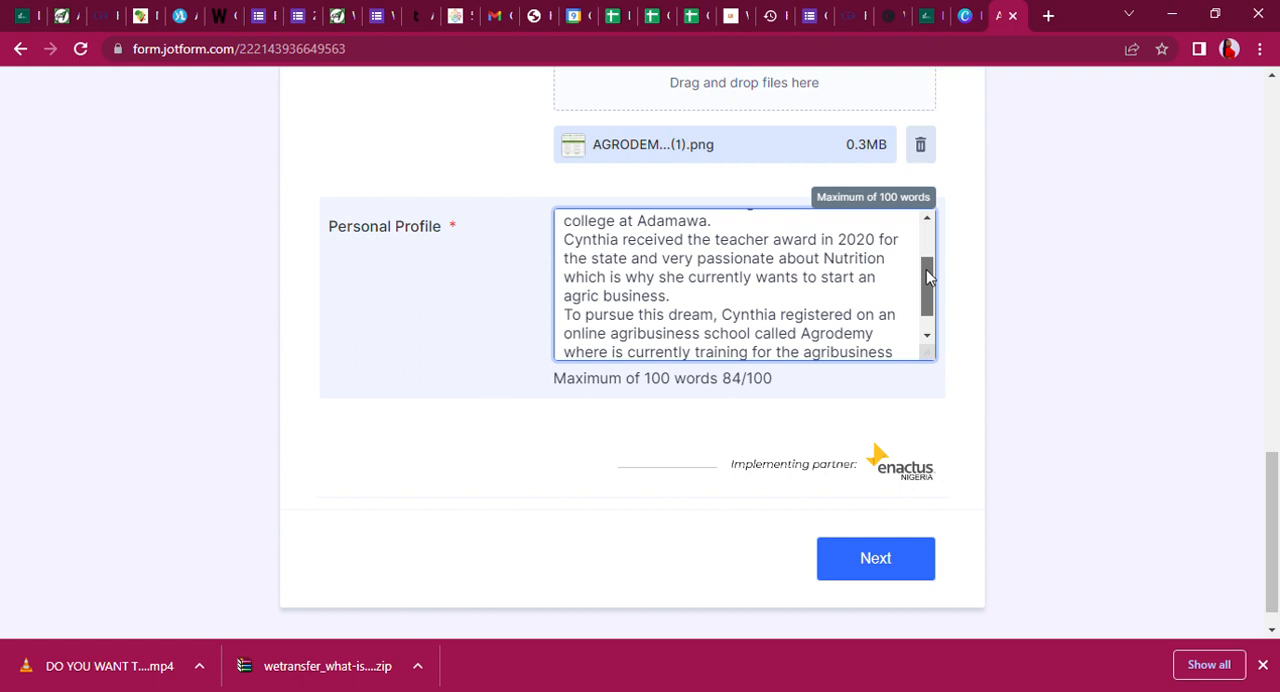
drag(927, 278, 927, 287)
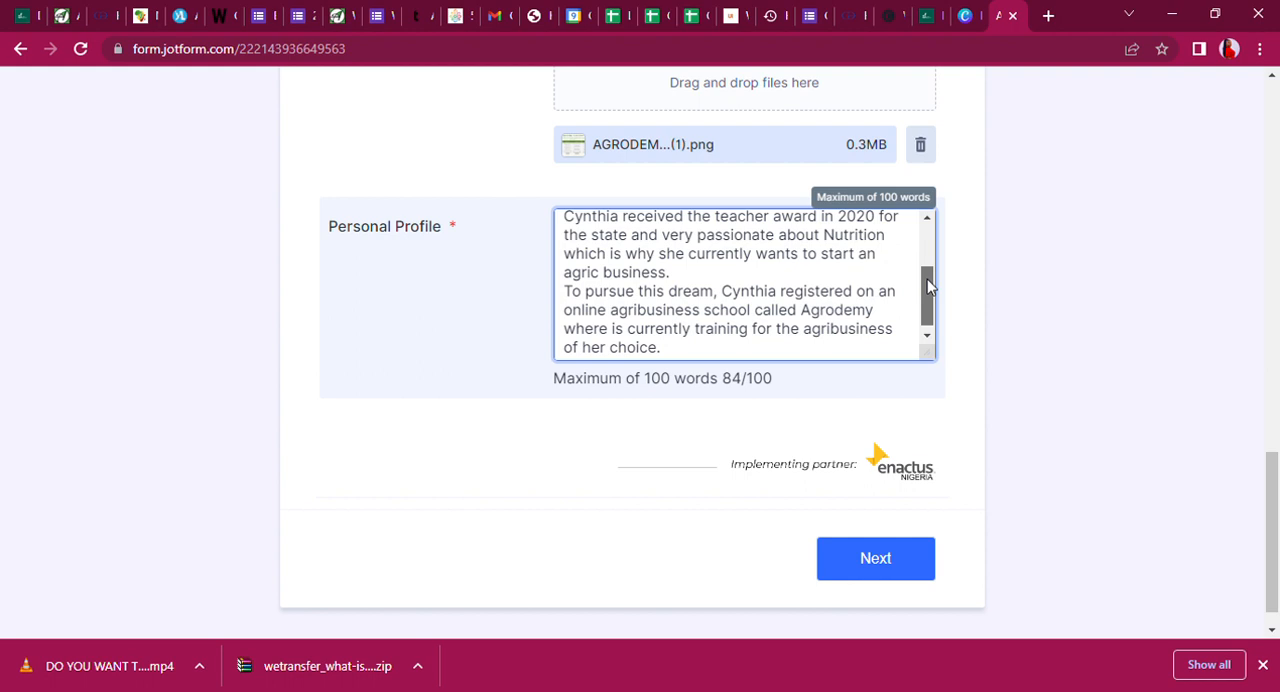
drag(927, 286, 928, 301)
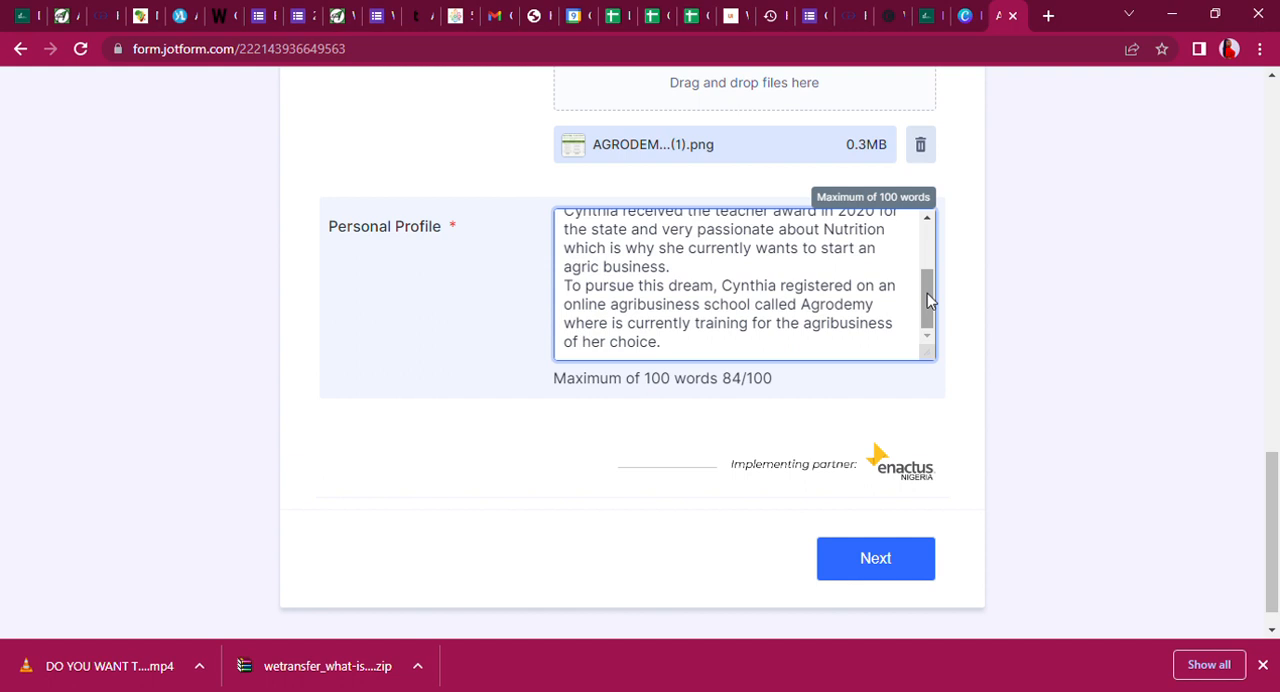
click(930, 304)
Duplicate the closing sentence below the Personal Profile text to test the 100-word limit.
key(Return)
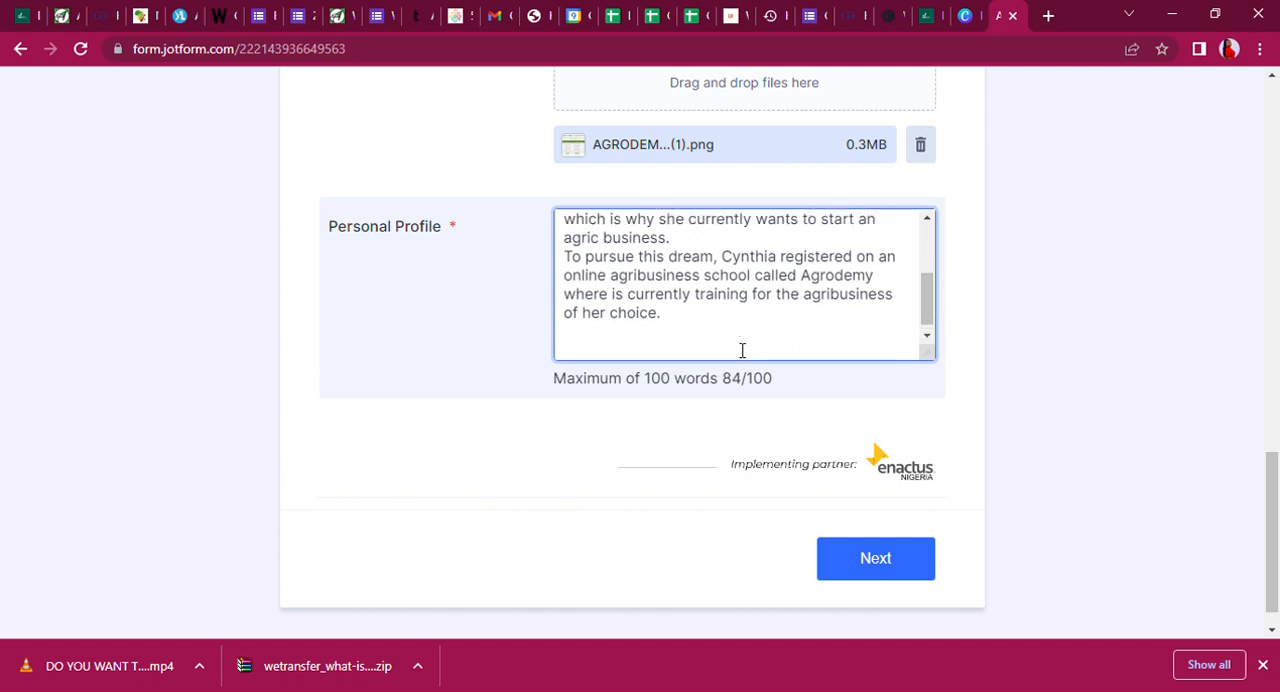
text(bb)
key(BackSpace)
key(BackSpace)
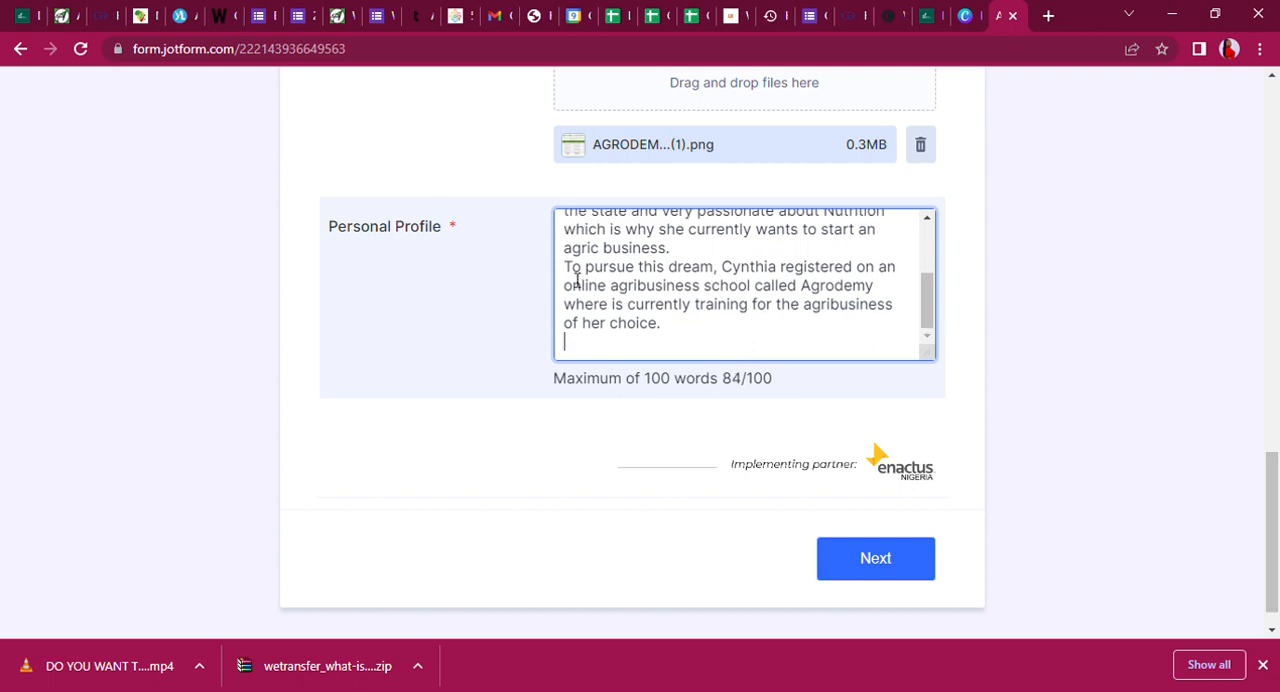
drag(566, 268, 693, 335)
key(ctrl+c)
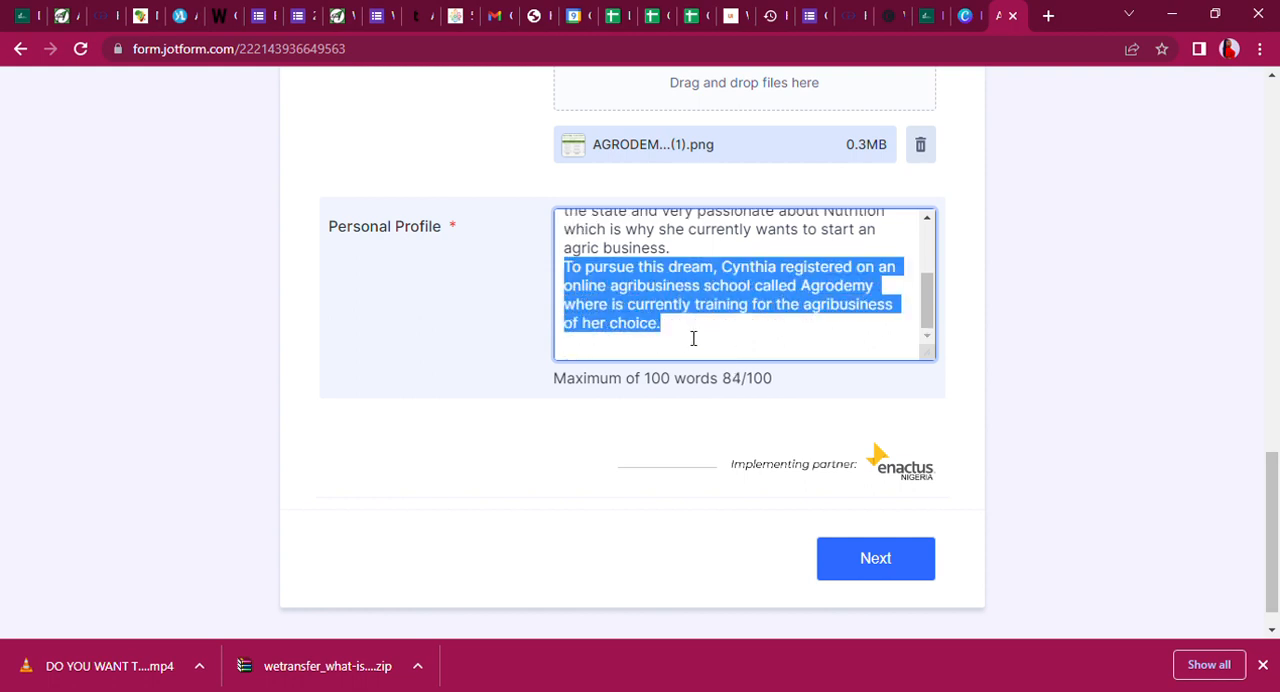
click(691, 358)
key(Return)
key(Return)
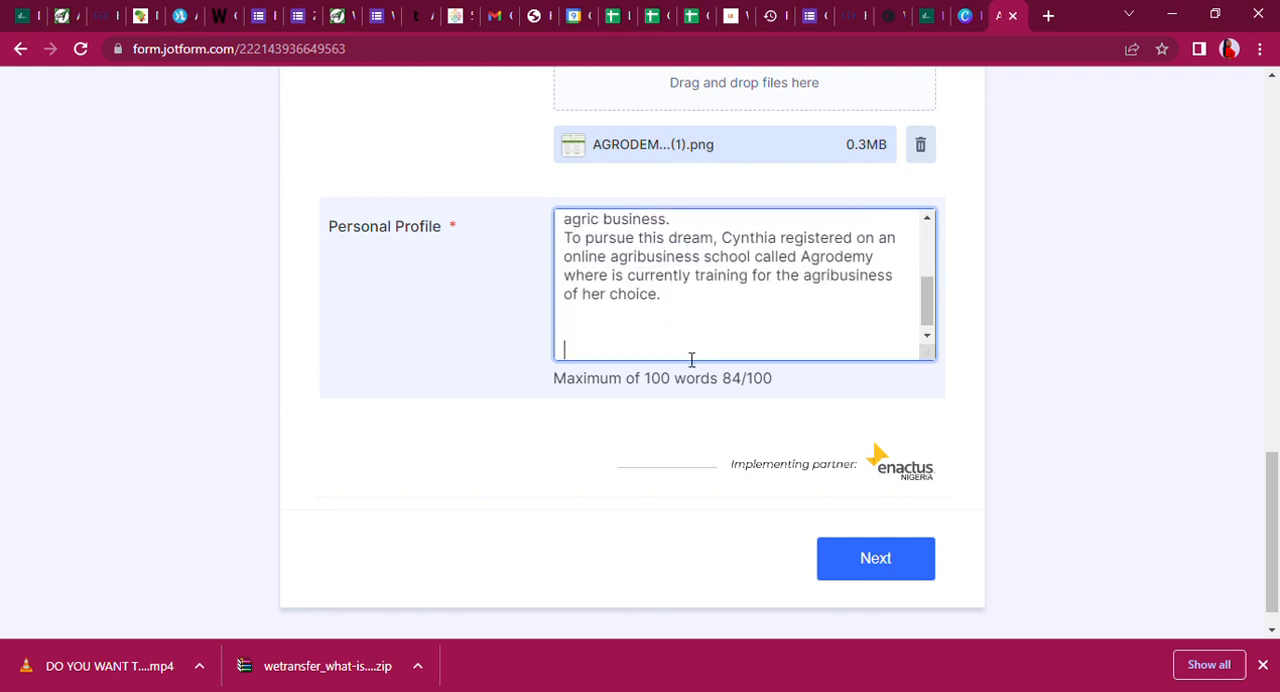
key(ctrl+v)
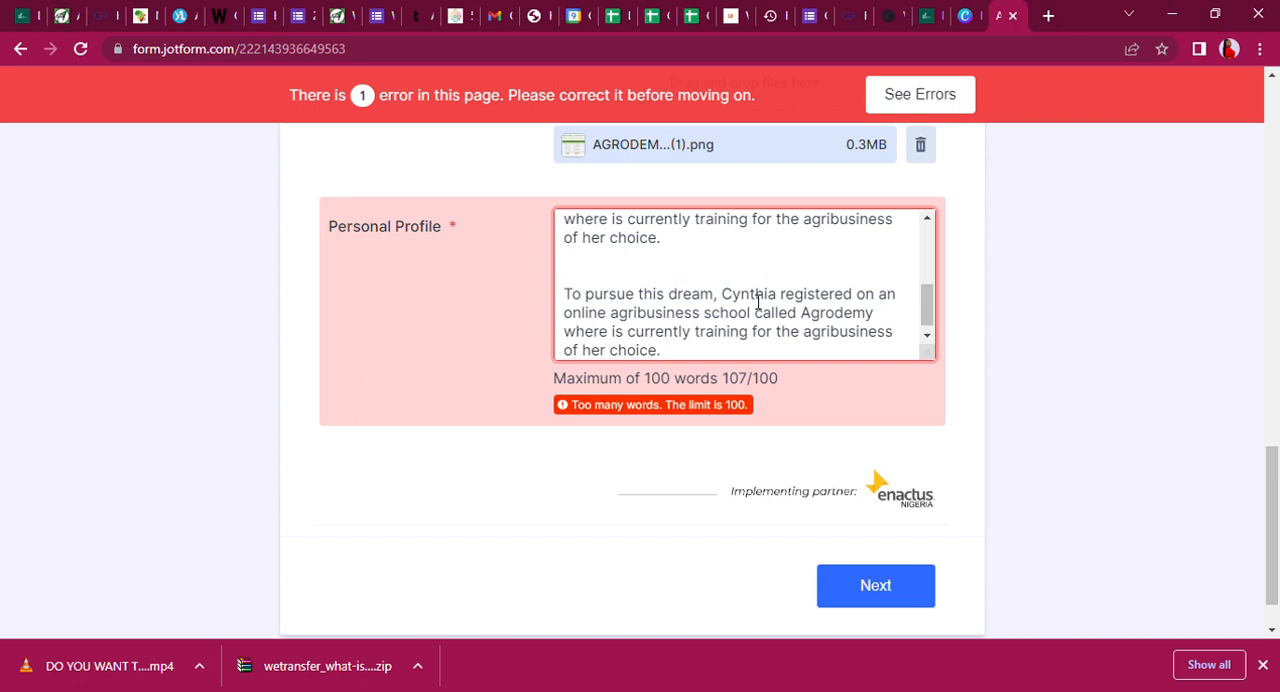
Delete the duplicated closing sentence from the end of the Personal Profile.
drag(648, 350, 553, 288)
key(BackSpace)
drag(594, 340, 568, 332)
key(BackSpace)
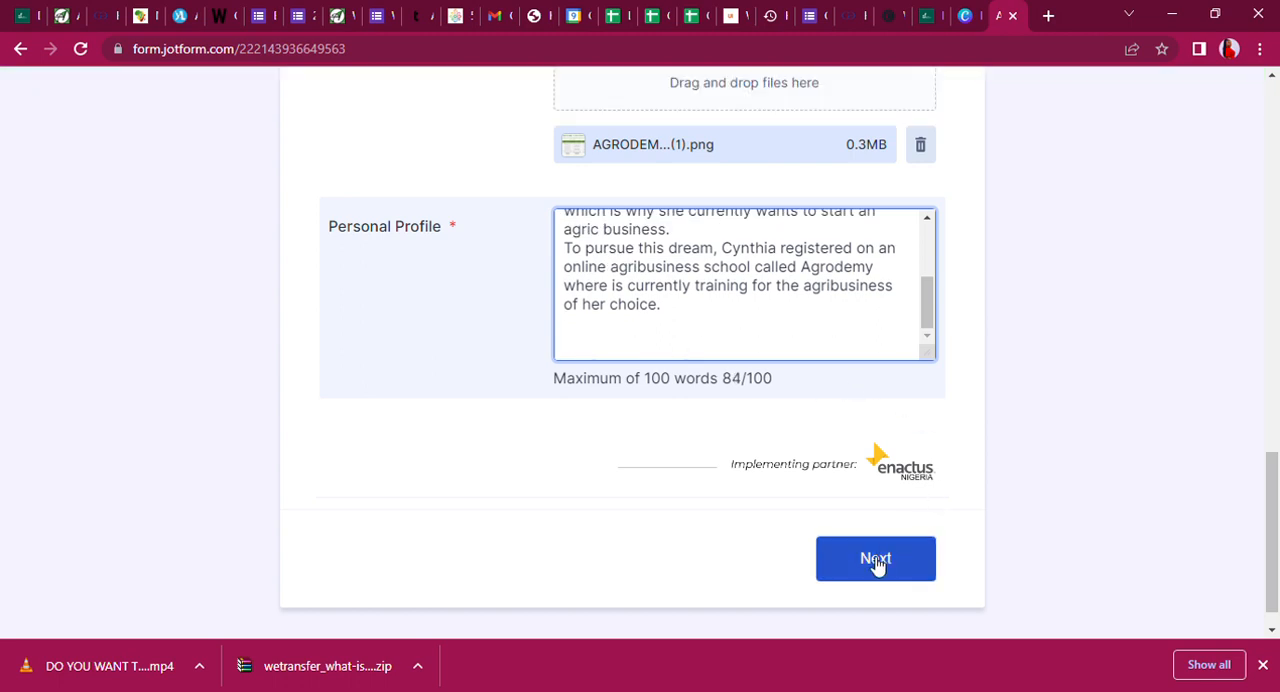
Advance to Segment B of the form and enter "CAN FARM" as the name of the business.
mouse_move(1272, 530)
mouse_down()
mouse_move(1272, 212)
mouse_move(1272, 545)
mouse_up()
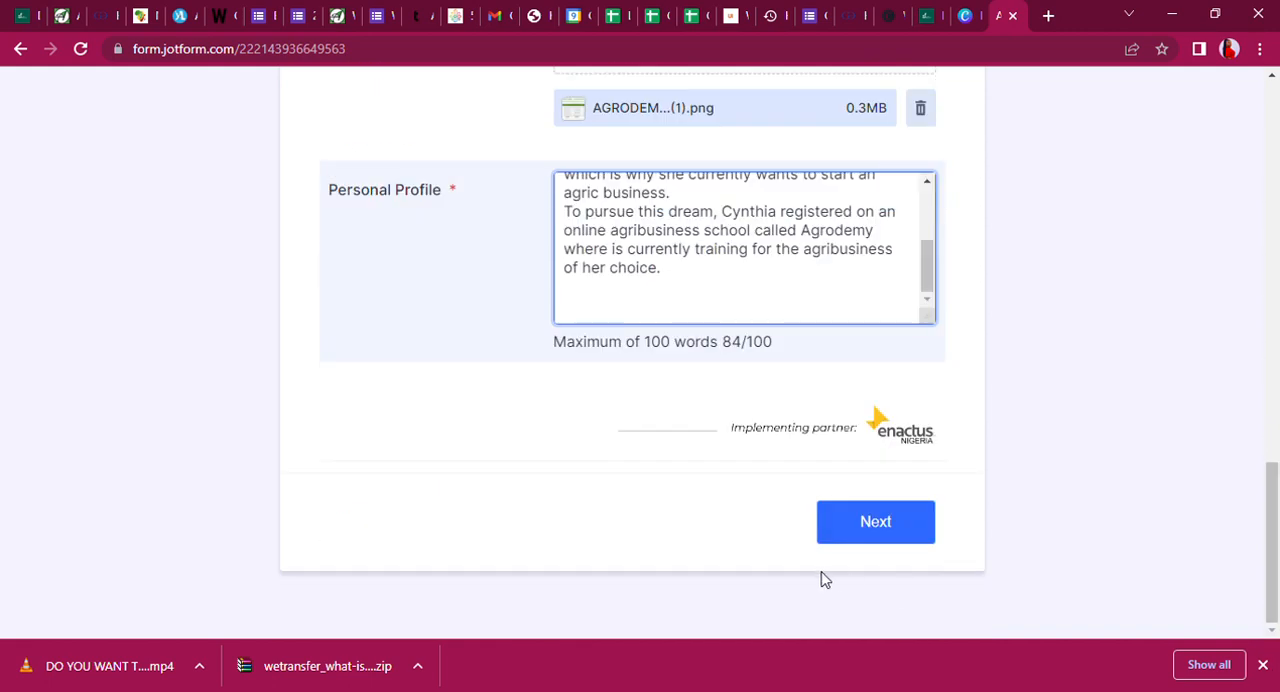
click(840, 528)
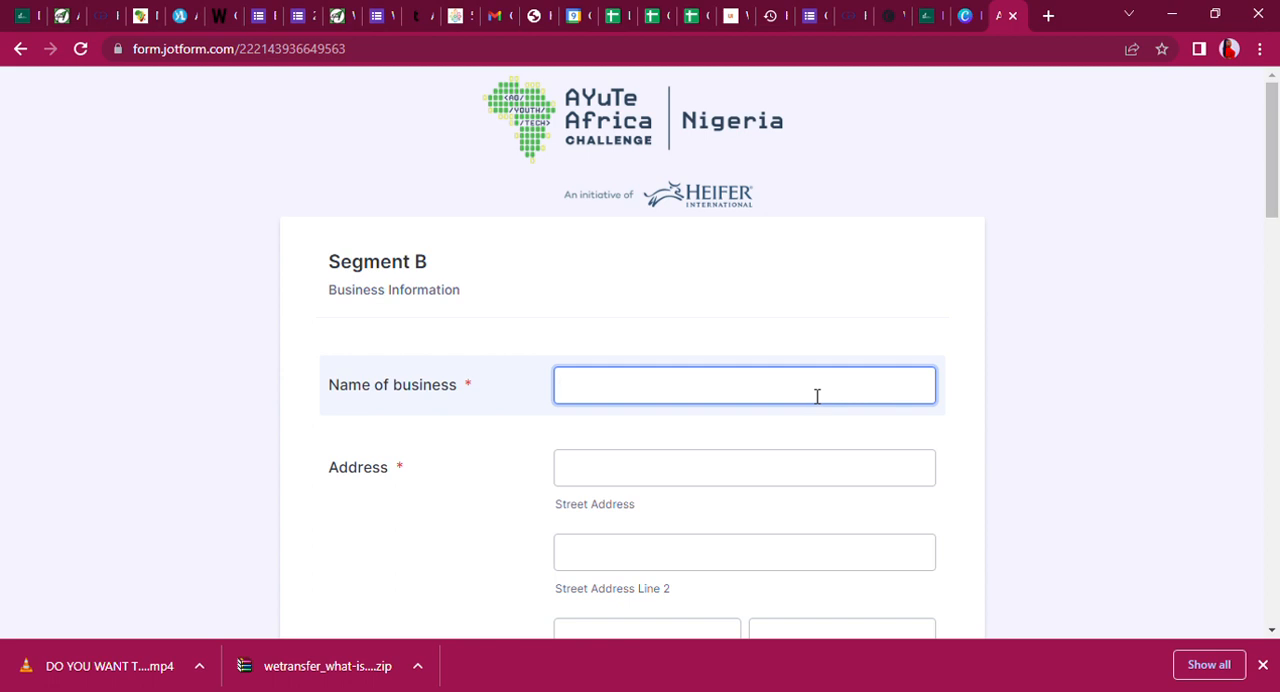
text(C)
key(BackSpace)
text(CAN FARM)
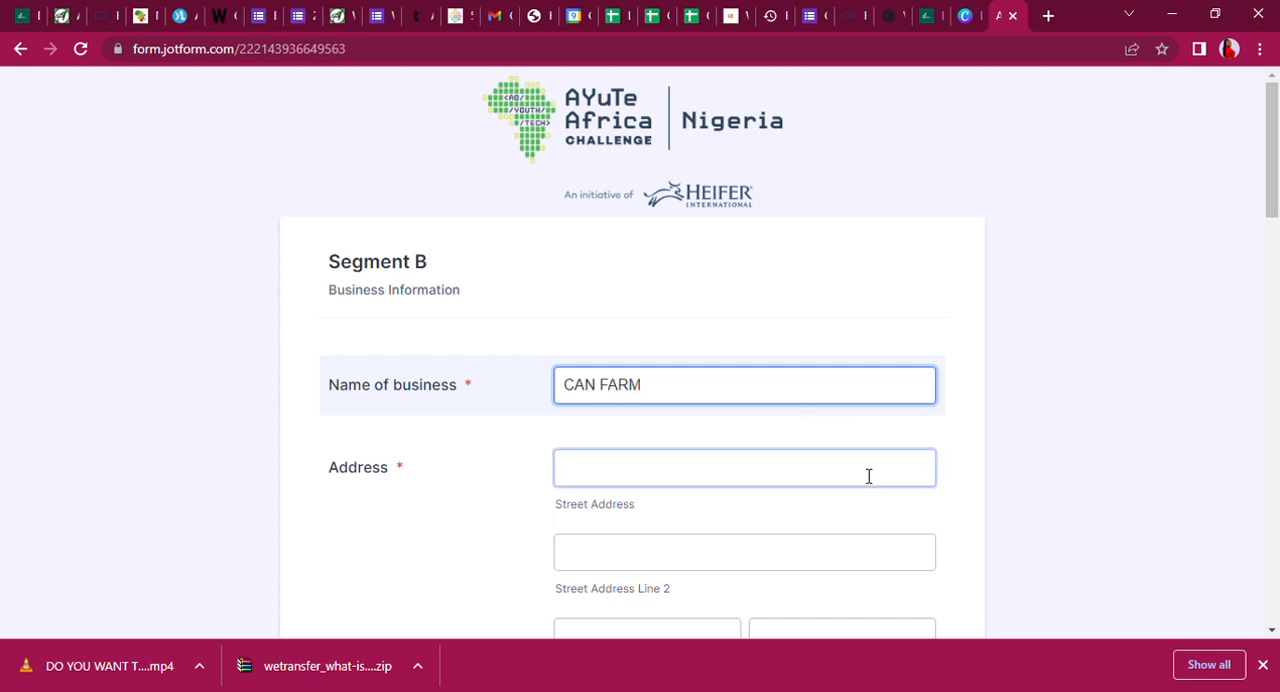
Fill in the first street address line with the business's house number, street name and state.
click(752, 469)
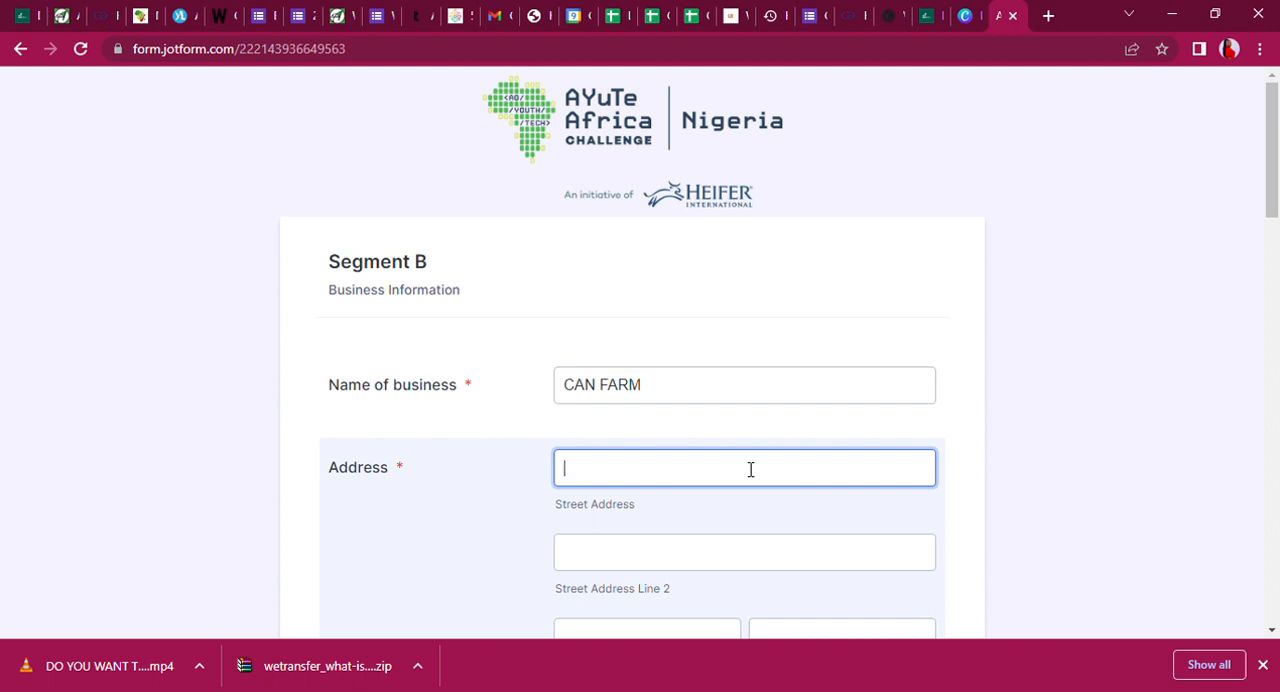
text(Adamawa)
drag(651, 477, 551, 477)
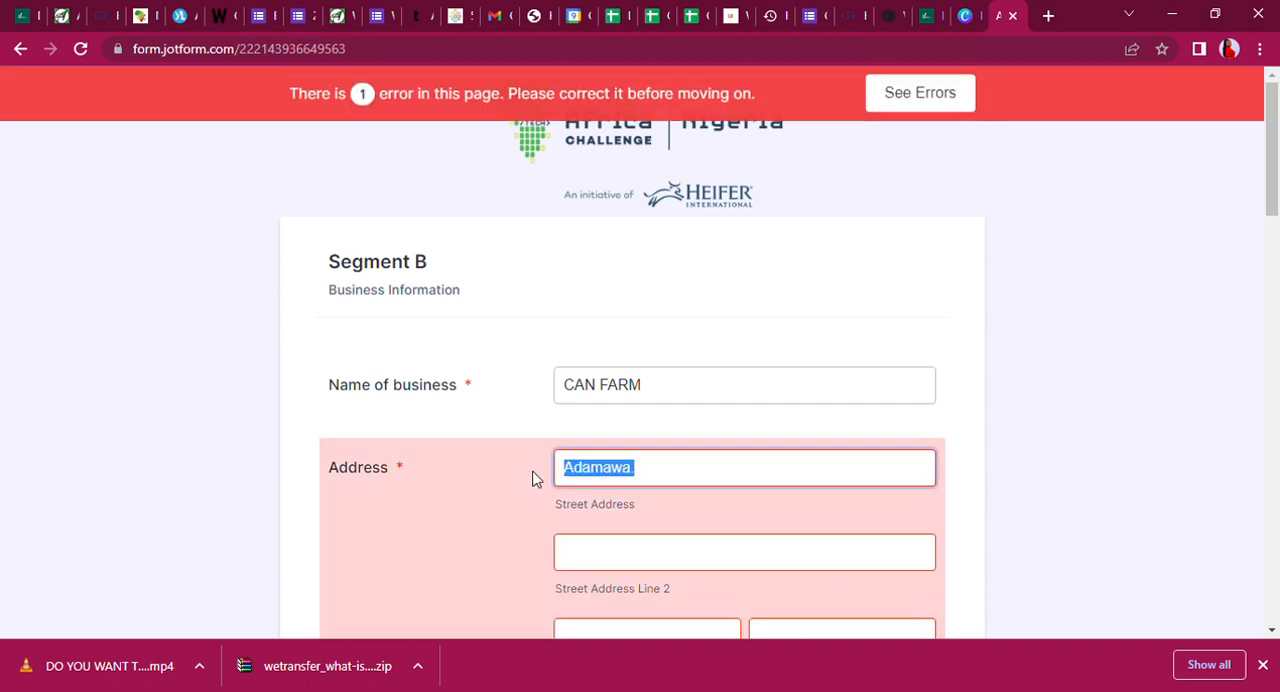
click(572, 474)
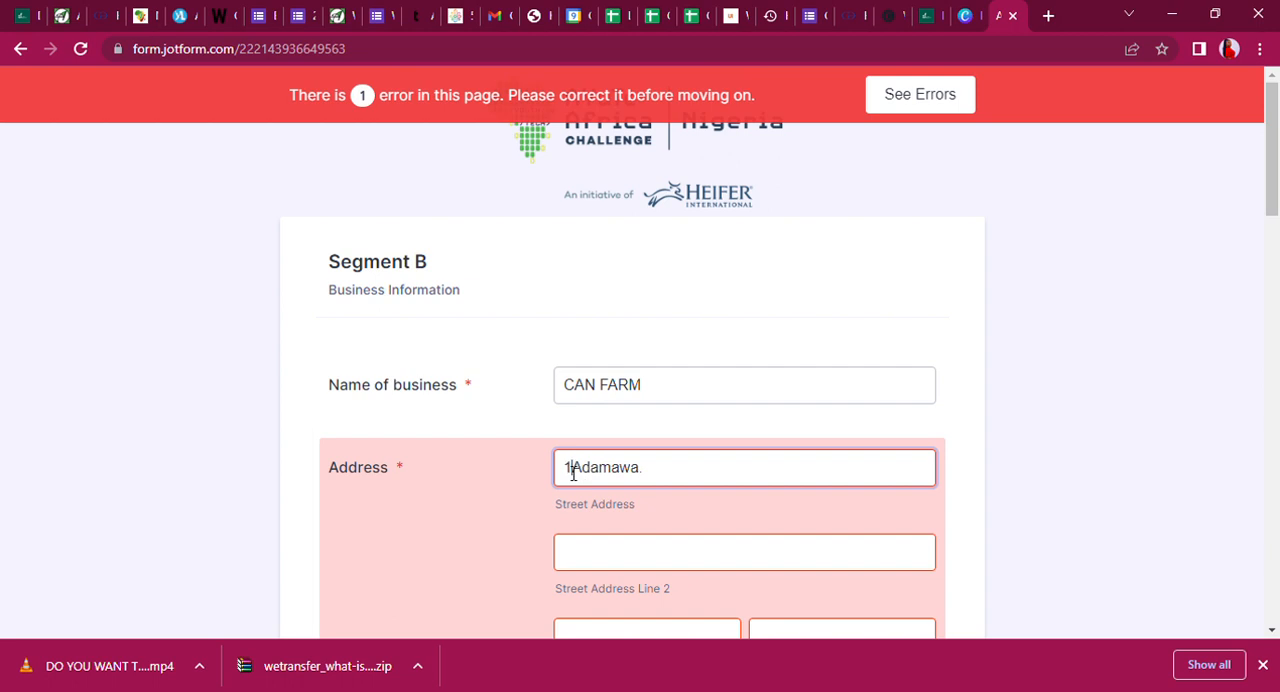
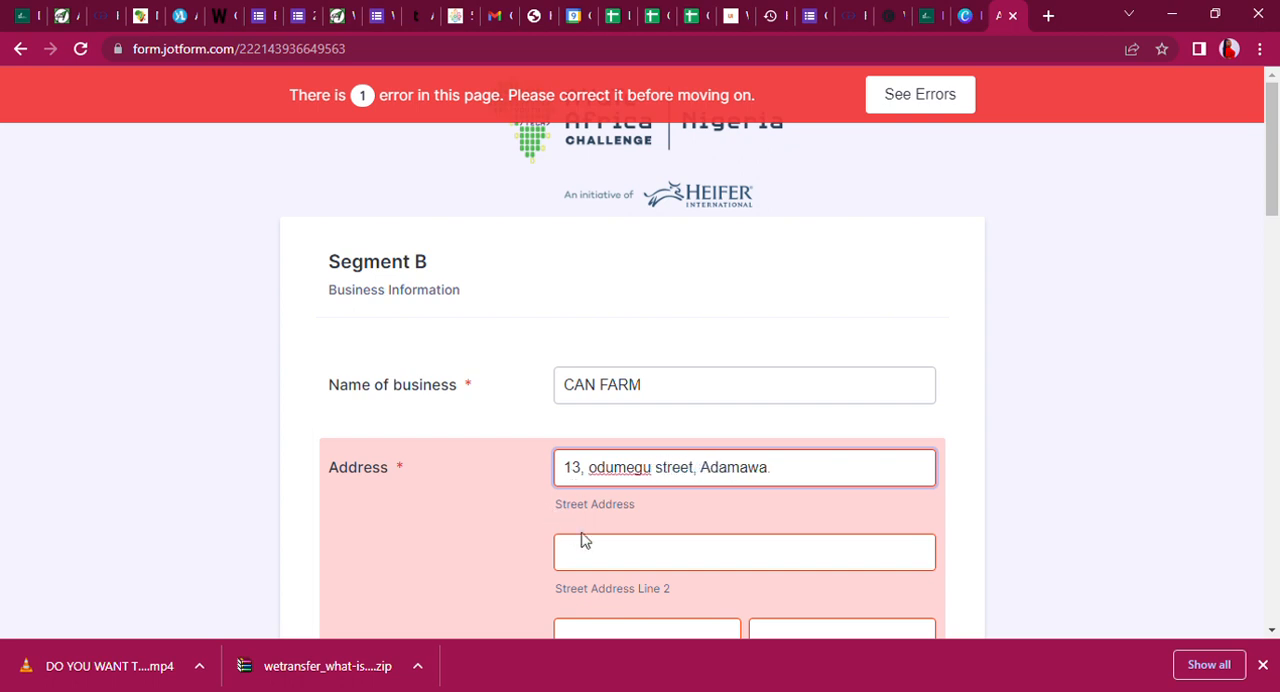
Enter the business's city in the Address section.
click(603, 553)
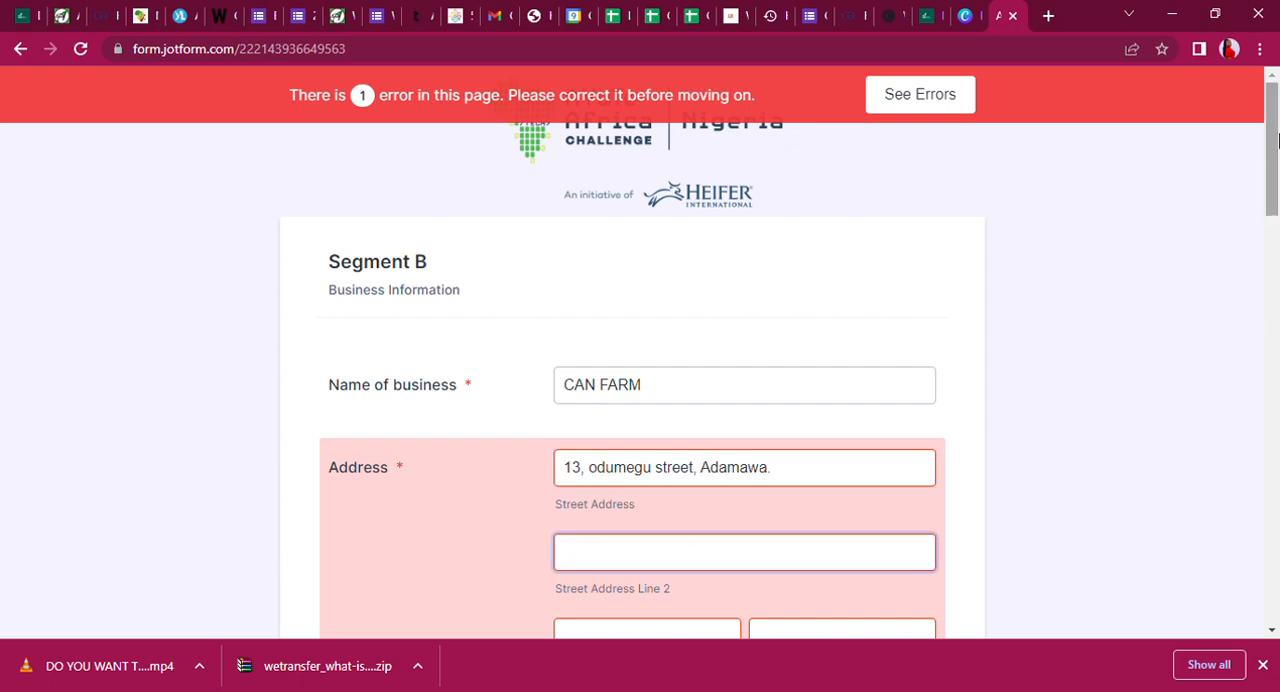
scroll(1190, 280, down, 3)
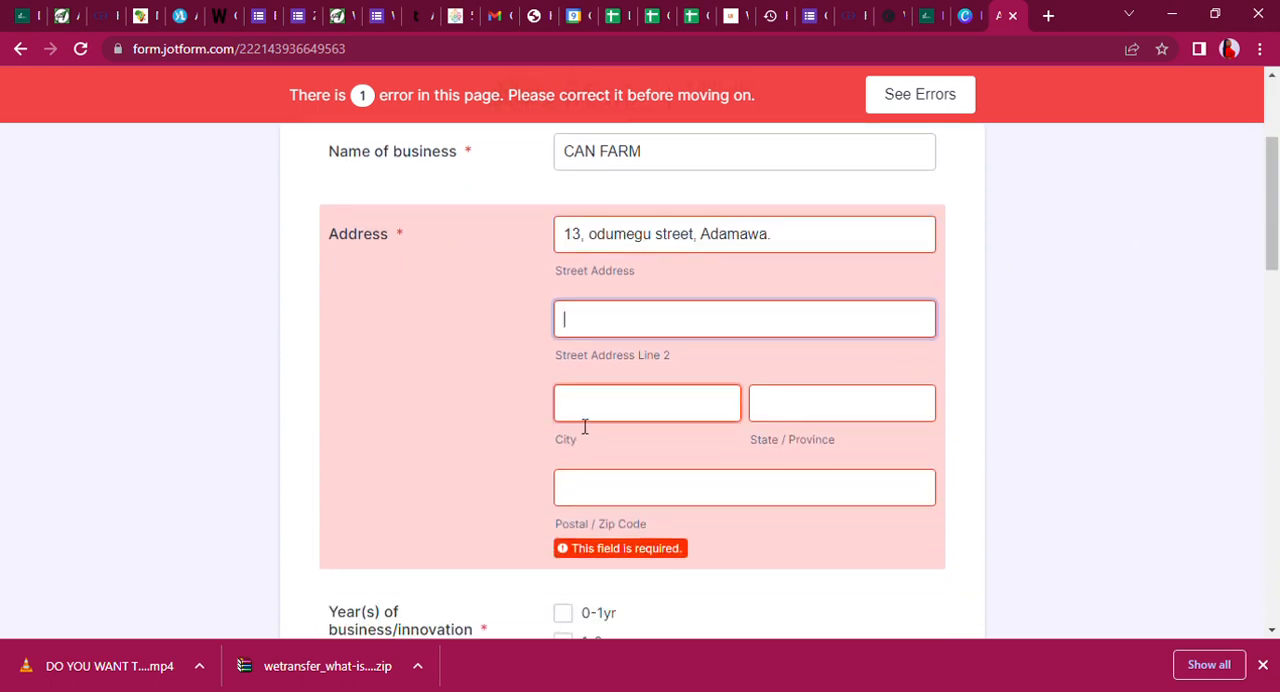
click(585, 425)
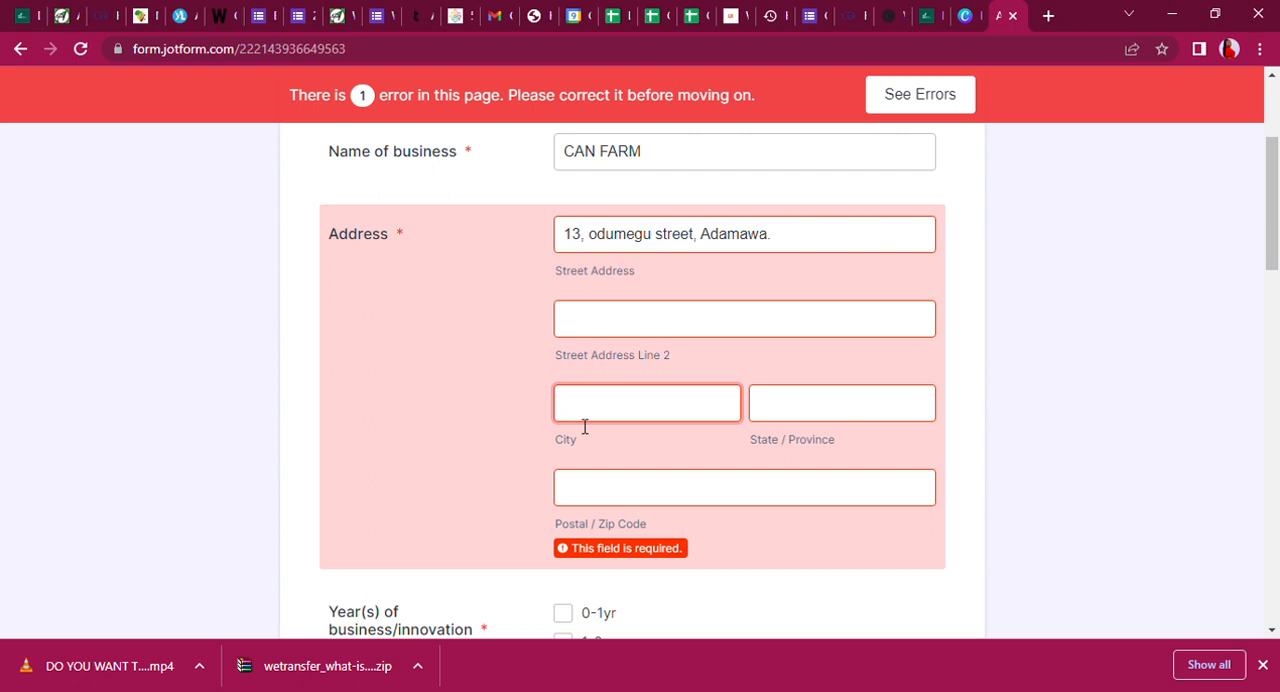
text(Ada)
key(BackSpace)
key(BackSpace)
key(BackSpace)
text(Yola)
Complete the State / Province and Postal / Zip Code fields of the business address.
click(809, 408)
text(ada)
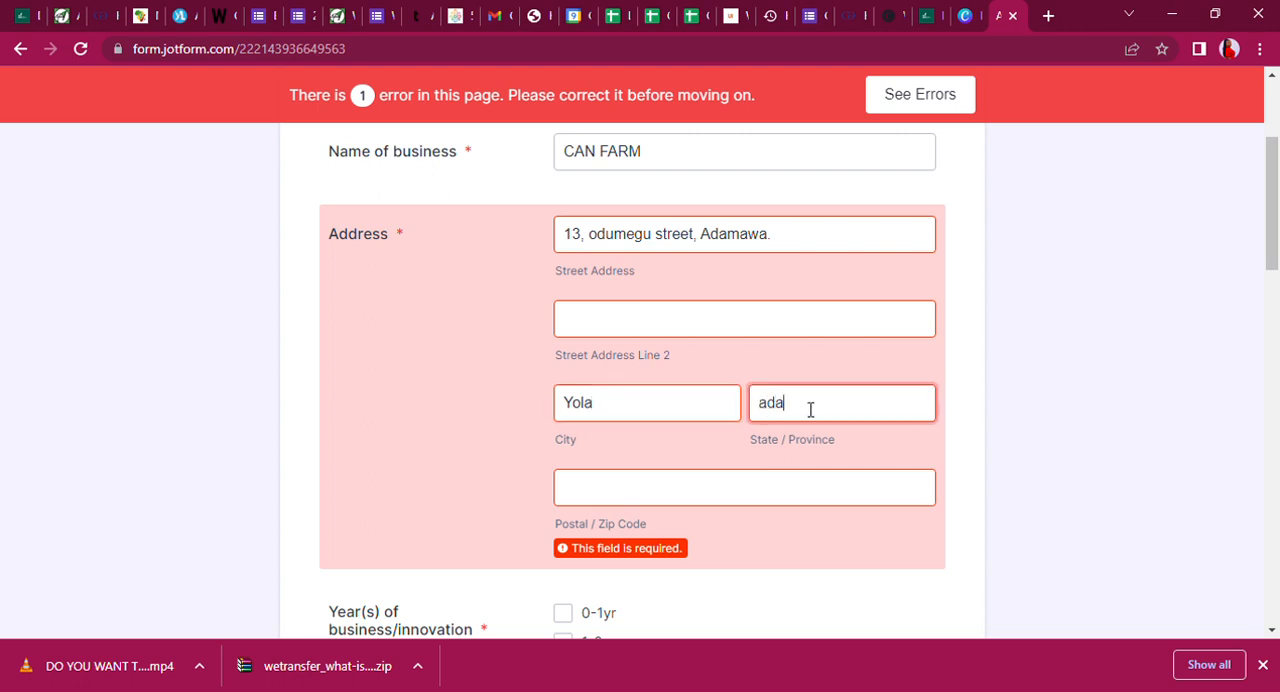
text(mawa state)
click(771, 505)
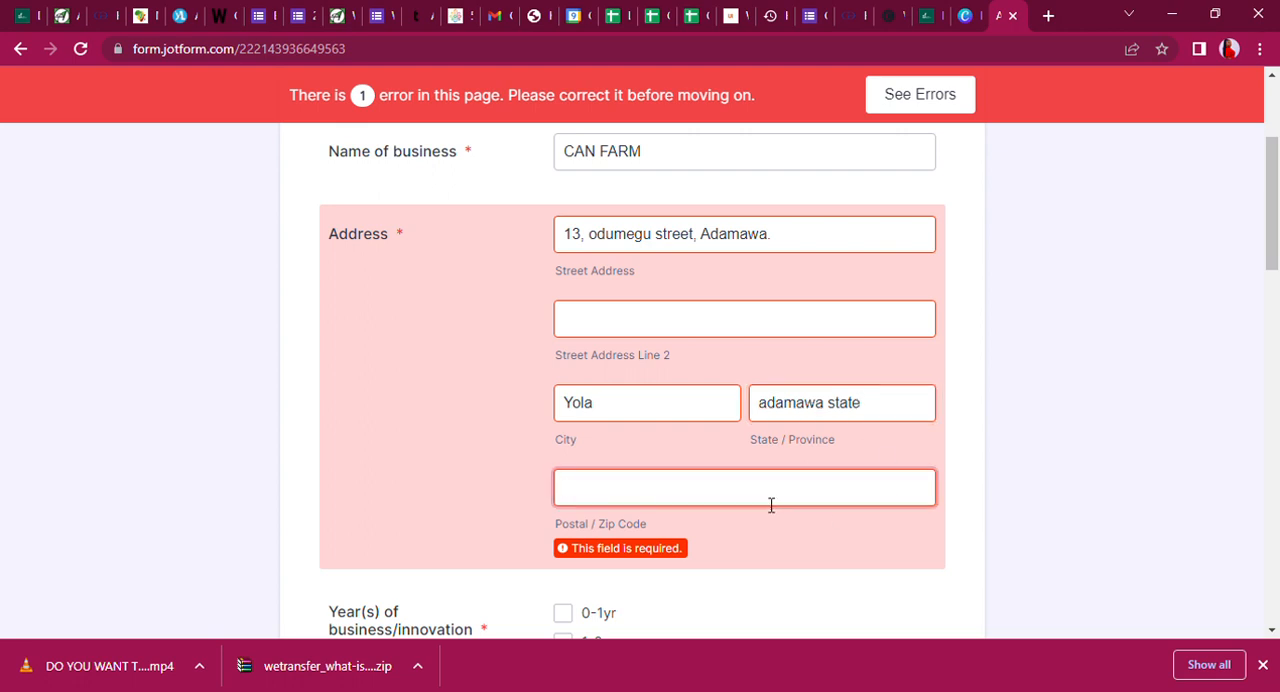
text(1122389)
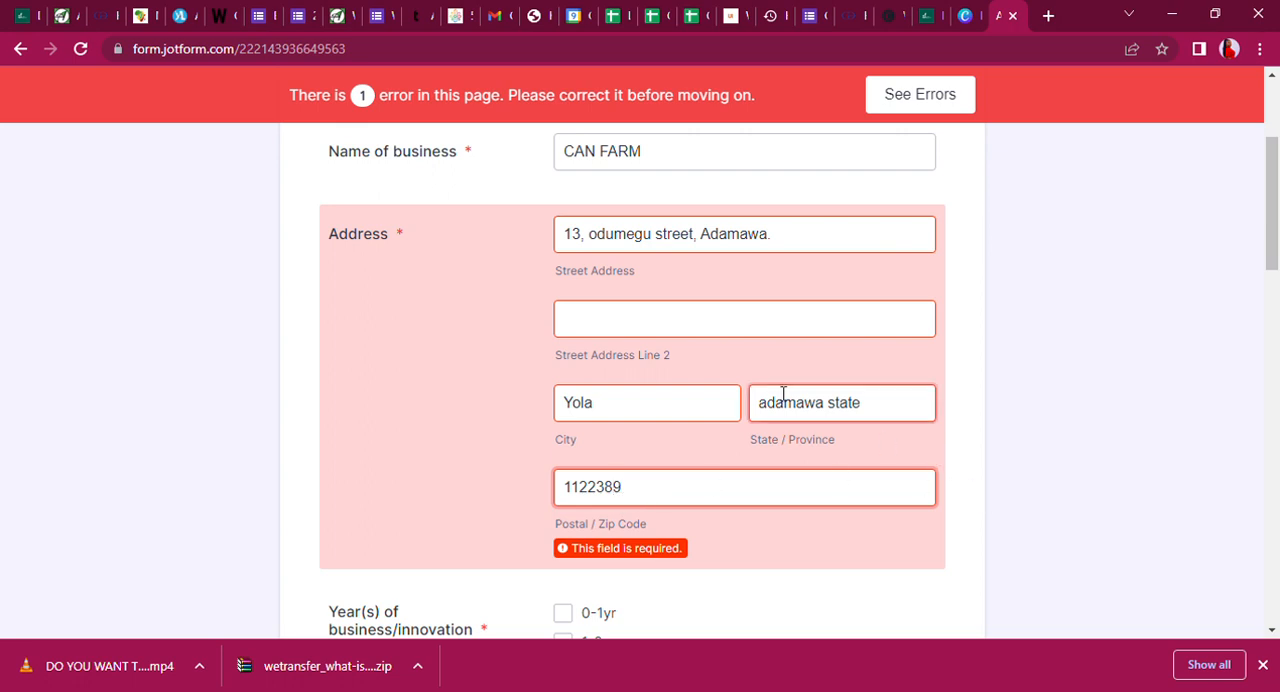
Fill in Street Address Line 2 with a house number, street and state, and correct the spelling of the street name.
click(800, 330)
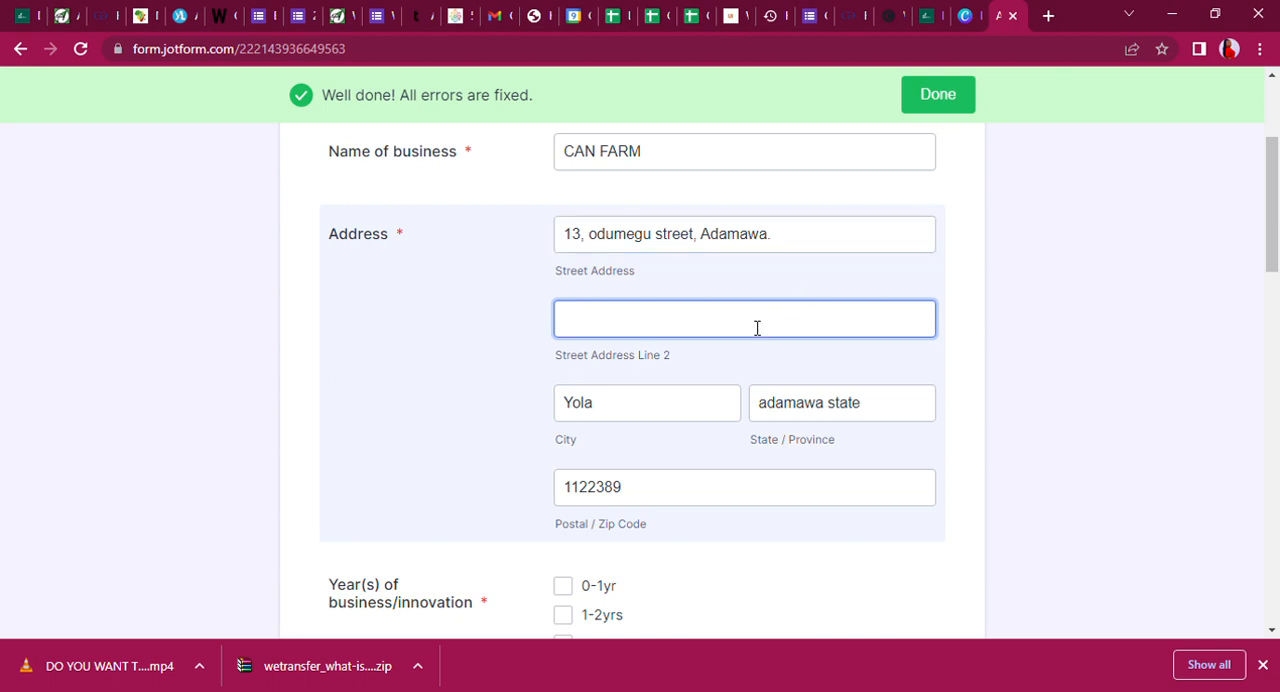
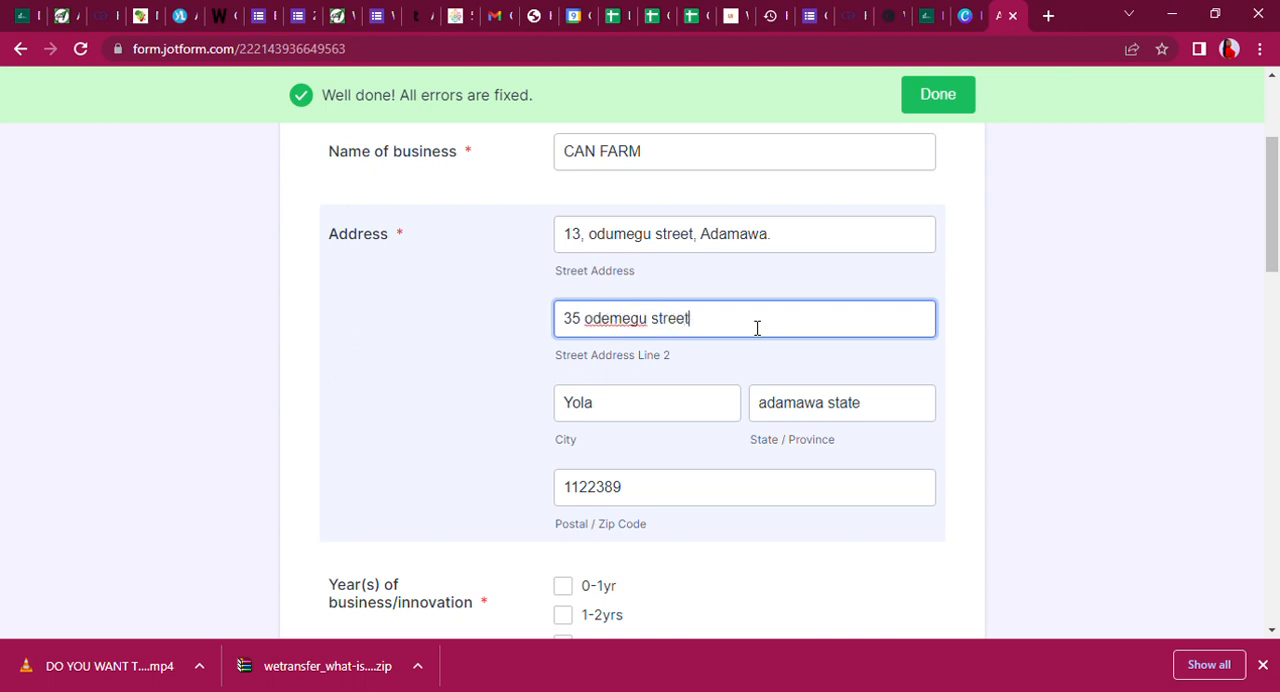
click(620, 330)
key(BackSpace)
text(u)
Mark 0-1yr as the year(s) of business/innovation and place the cursor in the technological innovation overview.
drag(1274, 224, 1270, 308)
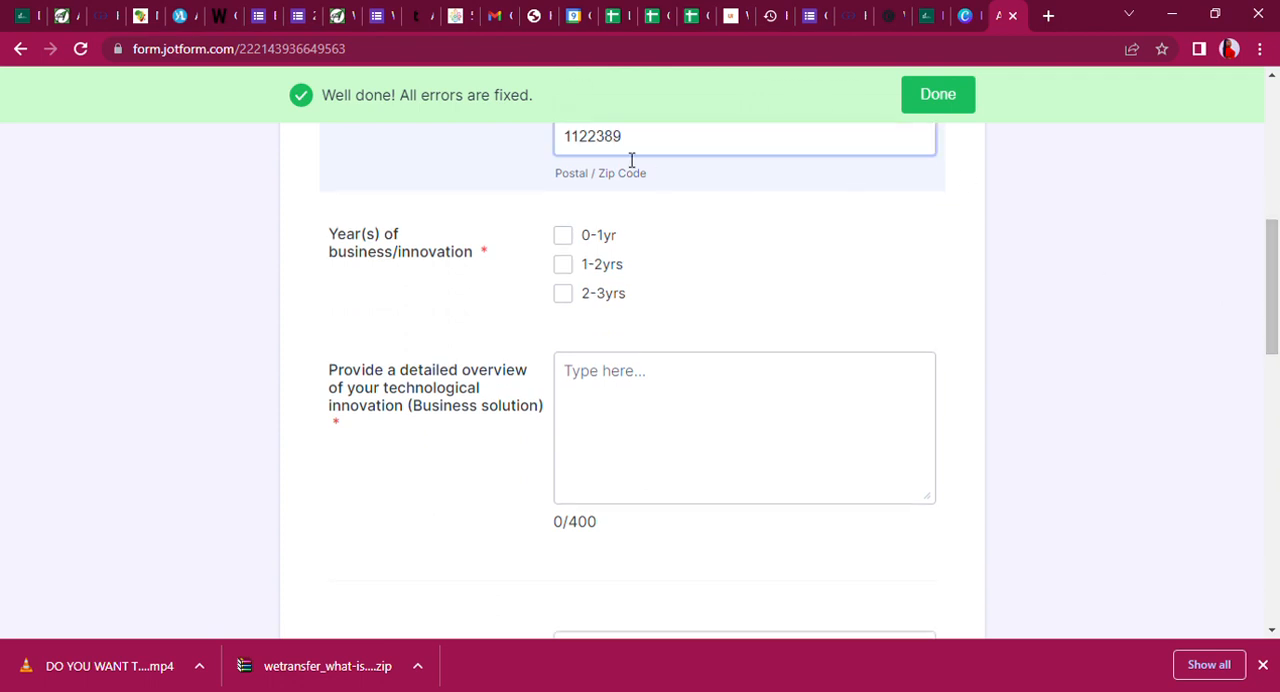
click(563, 236)
click(605, 398)
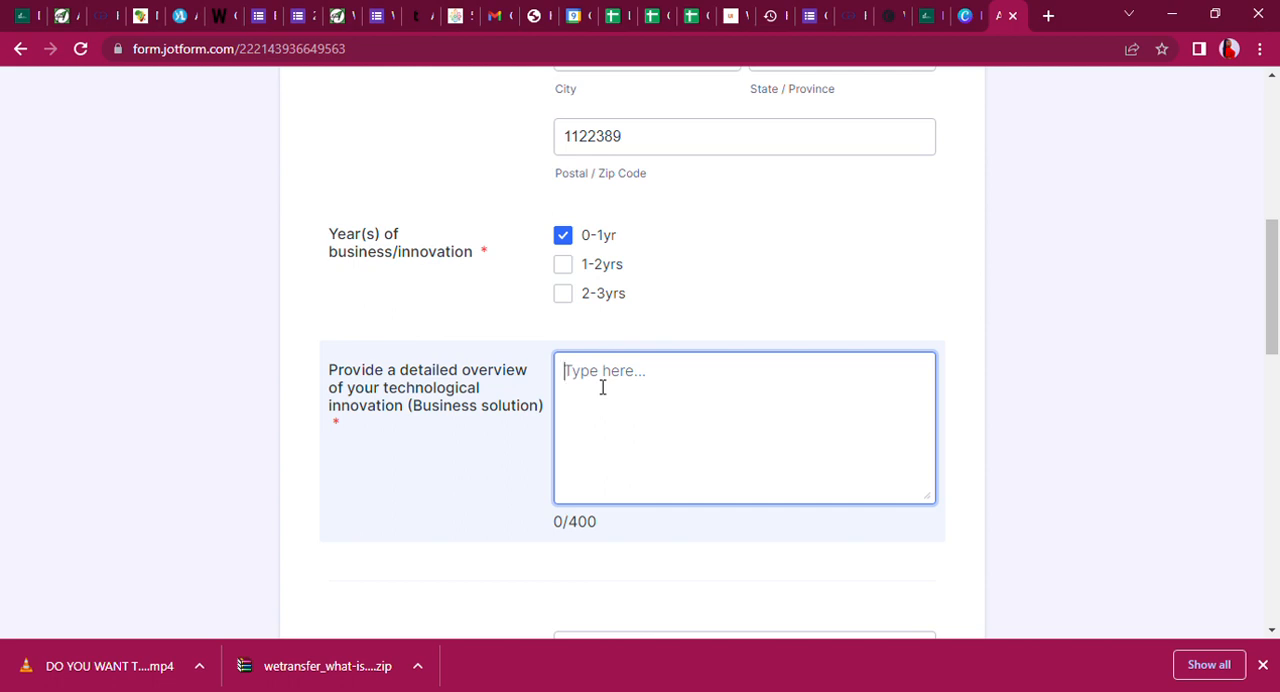
text(The name of)
key(BackSpace)
key(BackSpace)
key(BackSpace)
key(BackSpace)
key(BackSpace)
key(BackSpace)
key(BackSpace)
key(BackSpace)
key(BackSpace)
key(BackSpace)
Begin the technological innovation overview with "My business solution is a website where mothers can pay for food".
text(My business solutio)
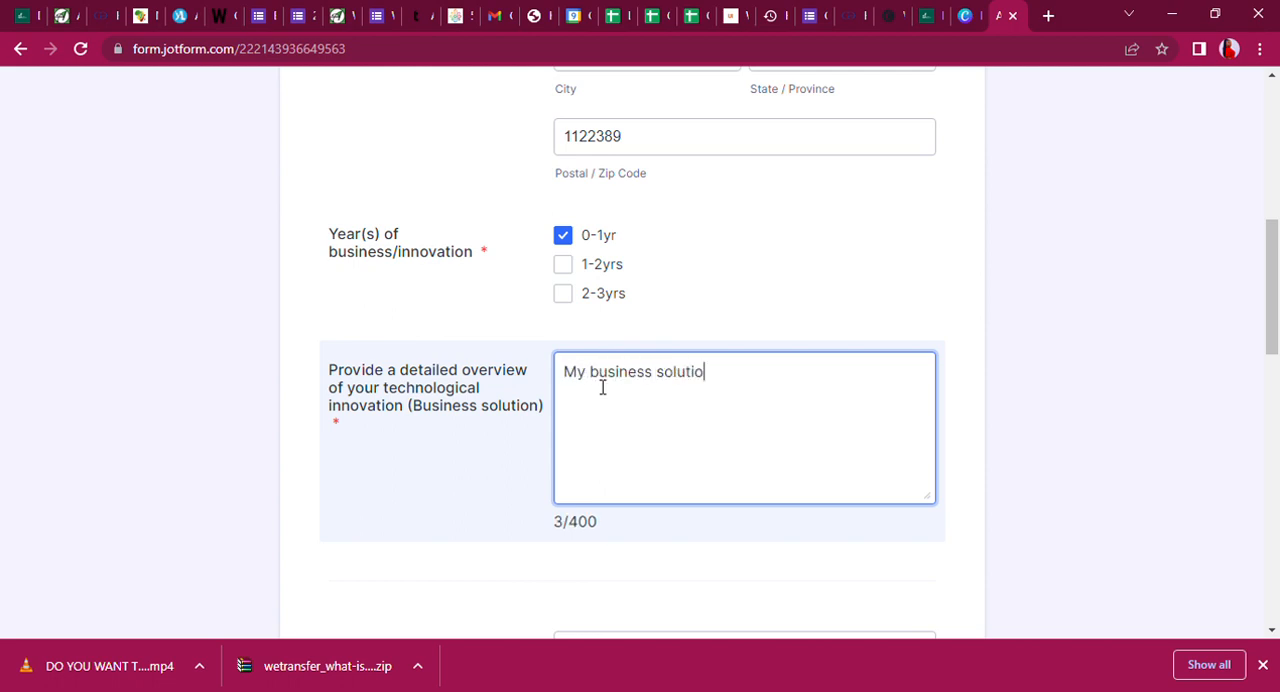
text(n is a websi)
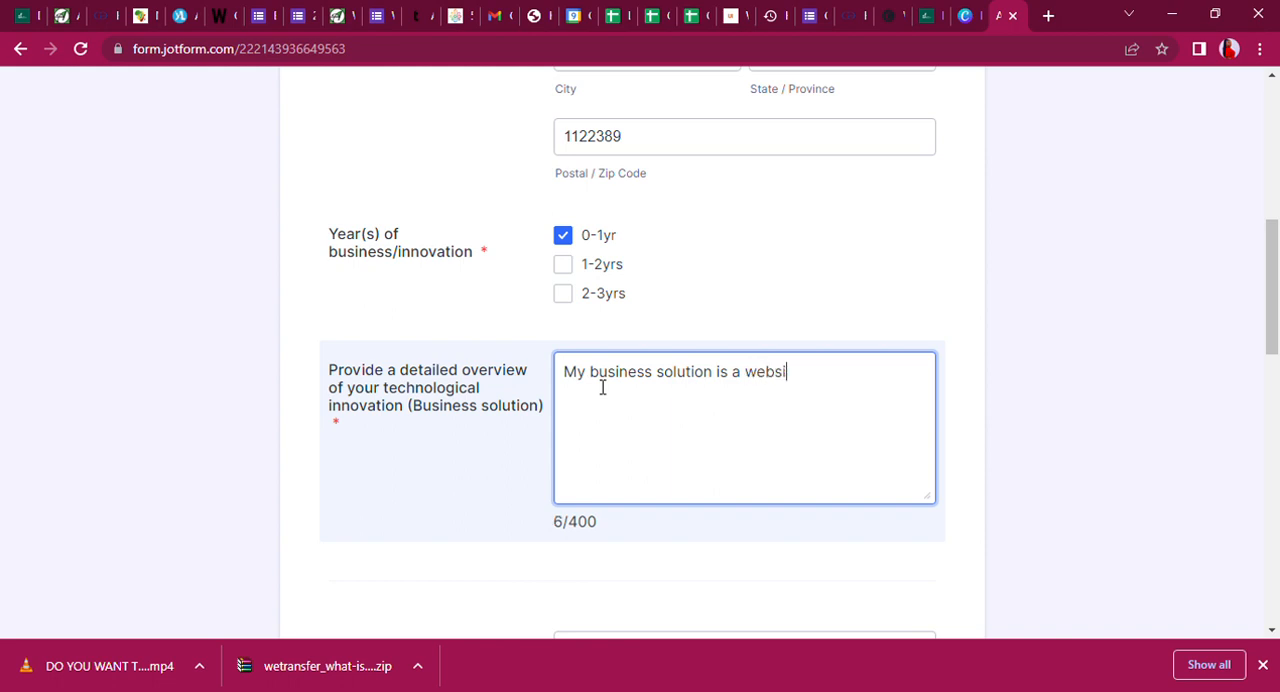
text(te where)
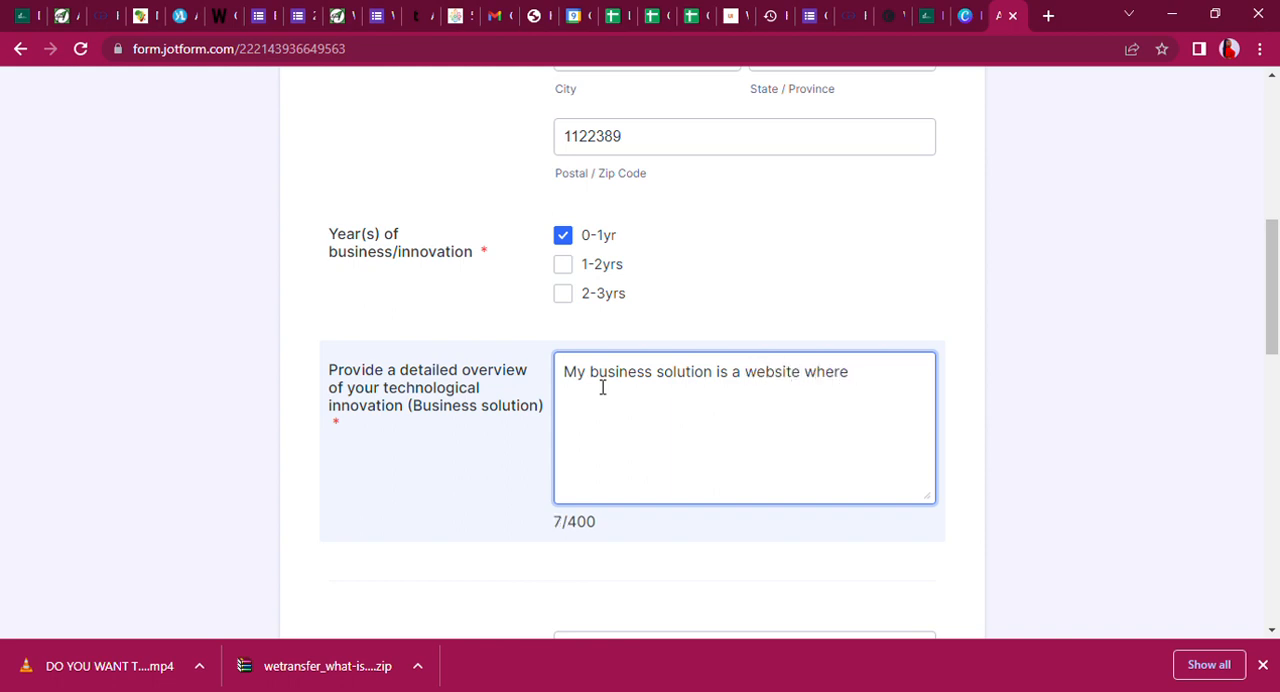
text( mothers )
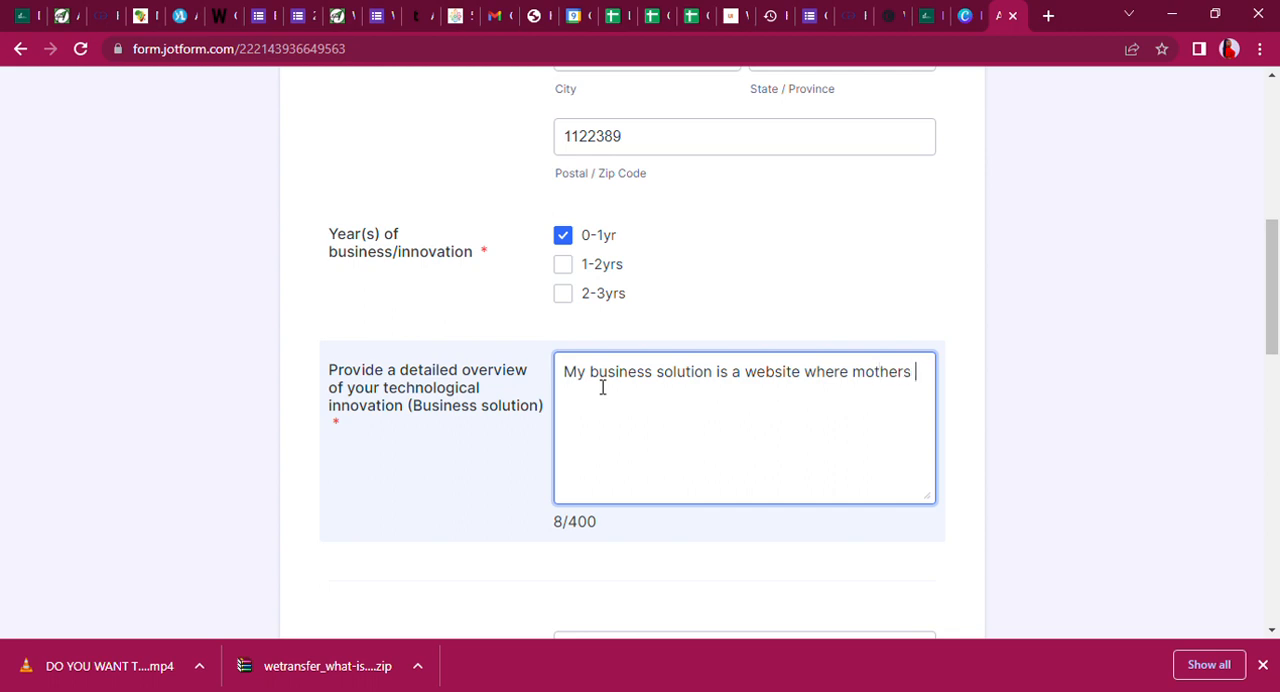
text(can buy)
key(BackSpace)
text(pay for food )
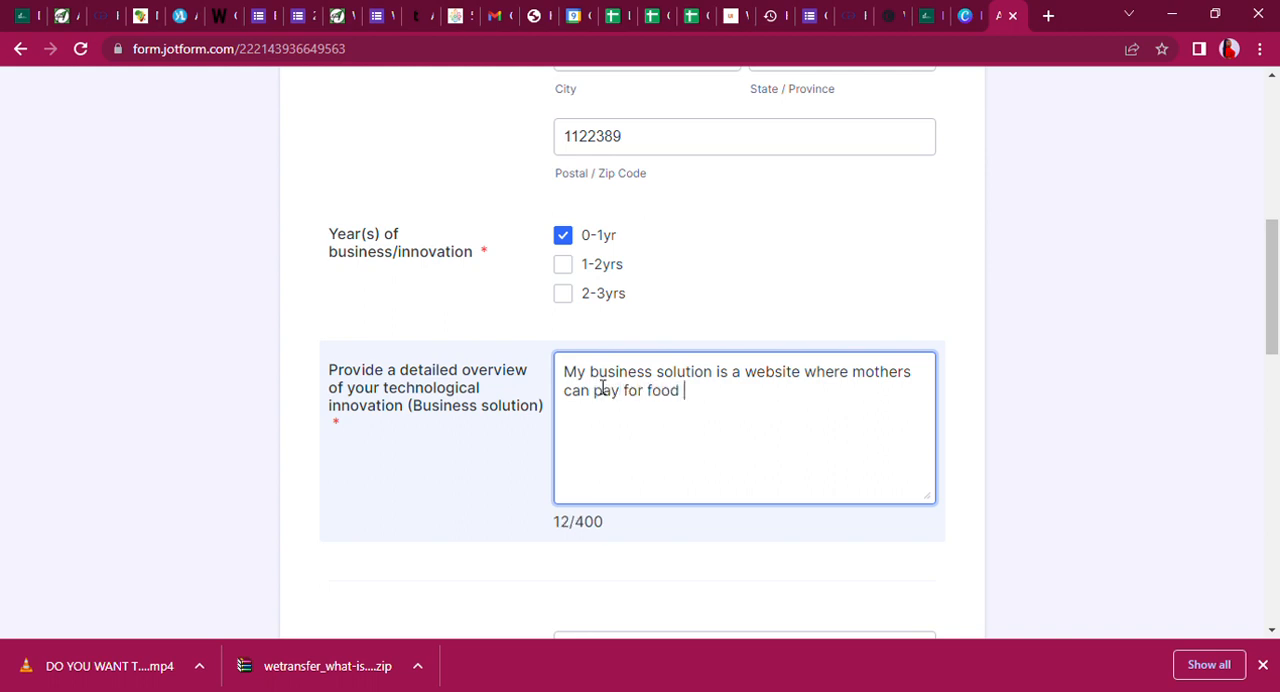
text(to be dleive)
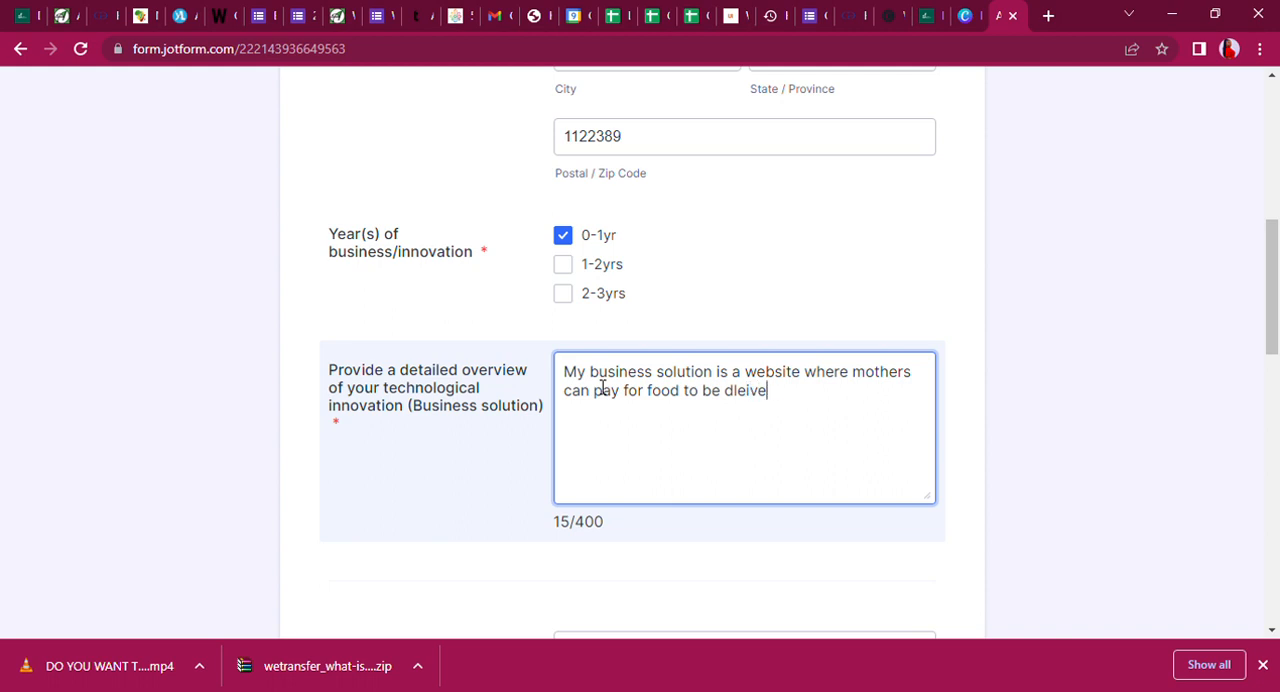
text(red)
Complete the overview's opening sentence with "to be delivered to thier children in school on weekly or monthly basis.".
key(BackSpace)
key(BackSpace)
key(BackSpace)
key(BackSpace)
key(BackSpace)
key(BackSpace)
key(BackSpace)
key(BackSpace)
text(elivered to thier )
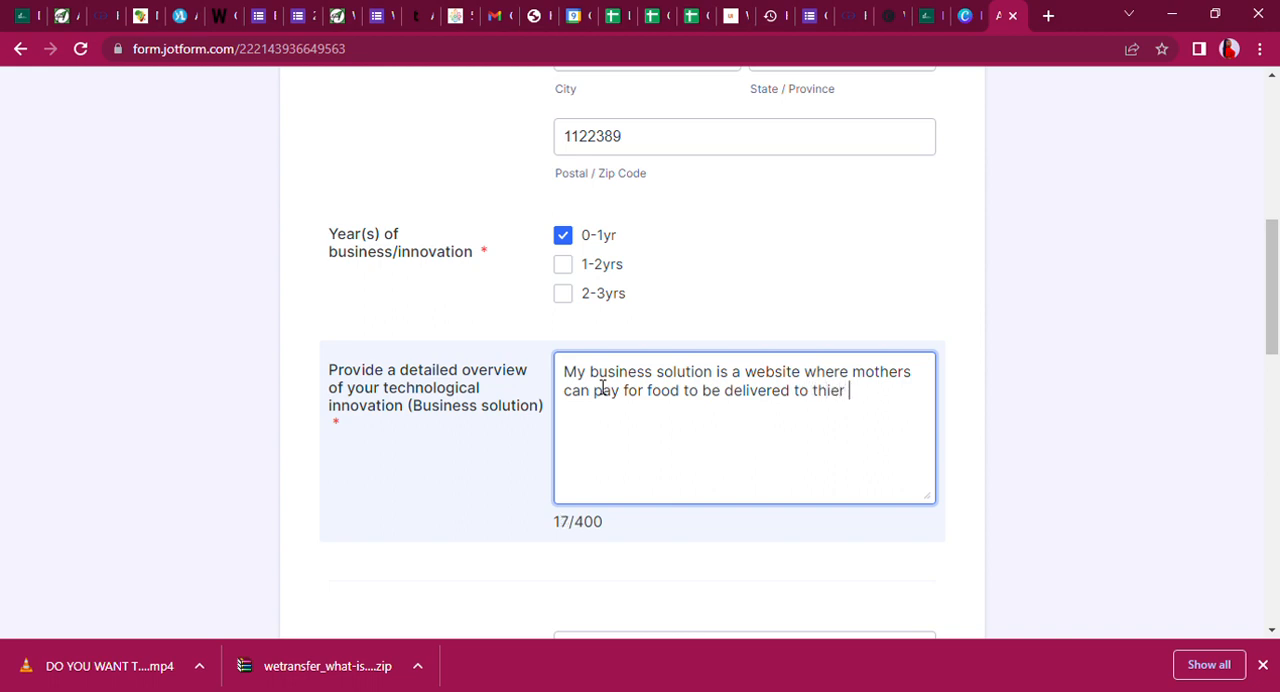
text(children )
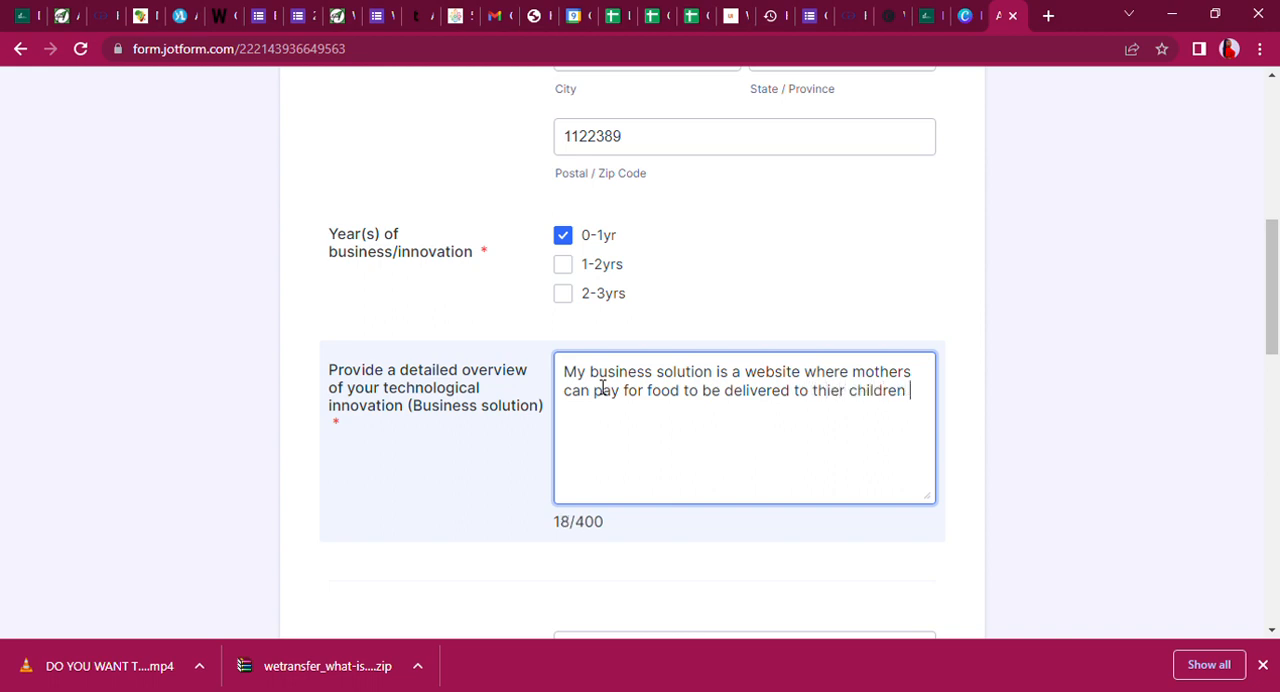
text(in school )
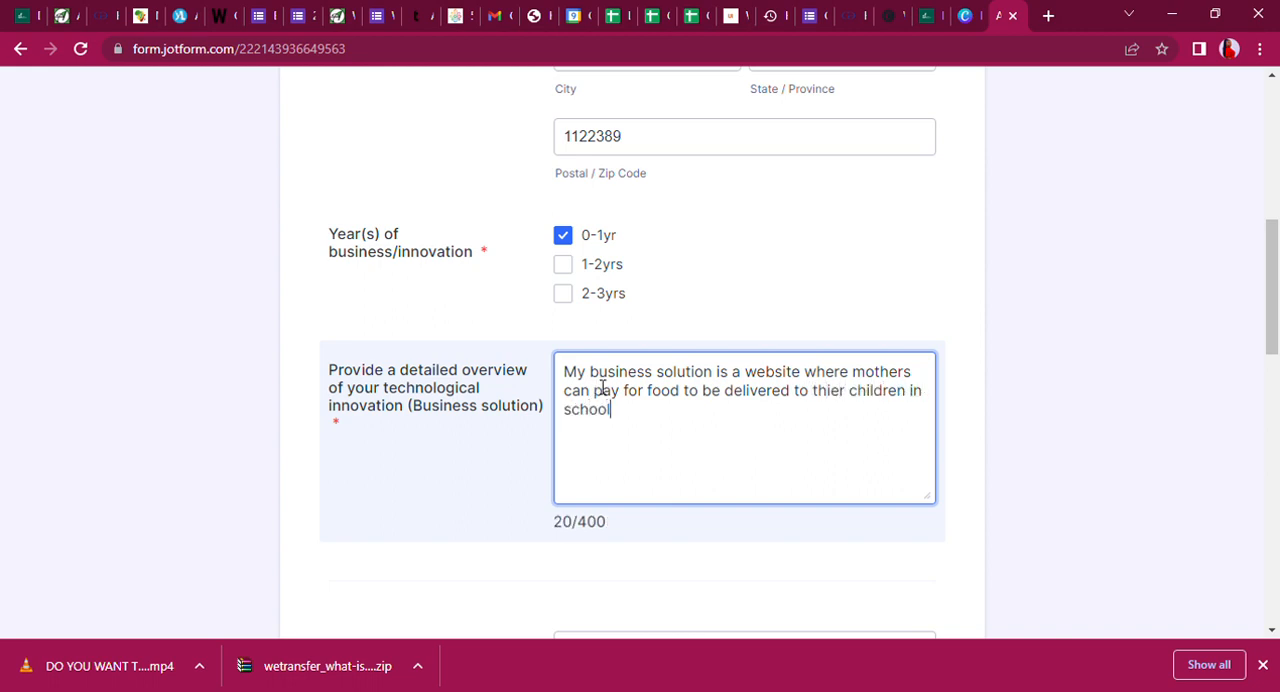
text(on wee)
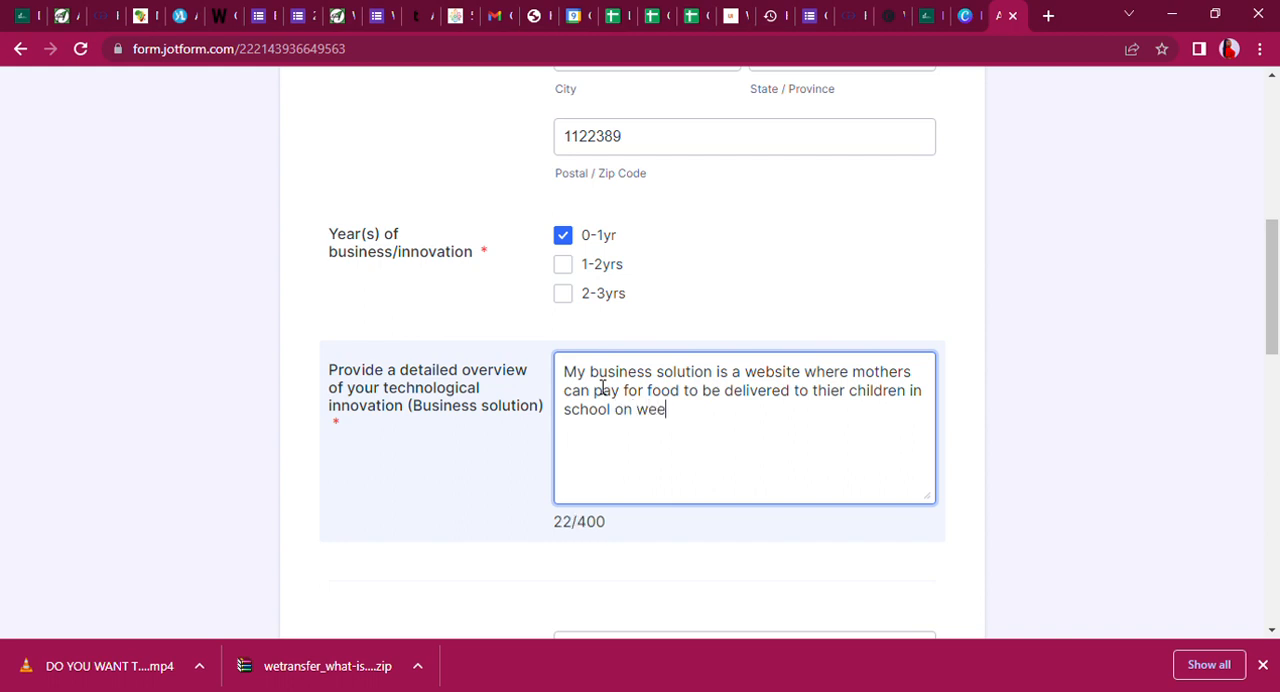
text(kly or mon)
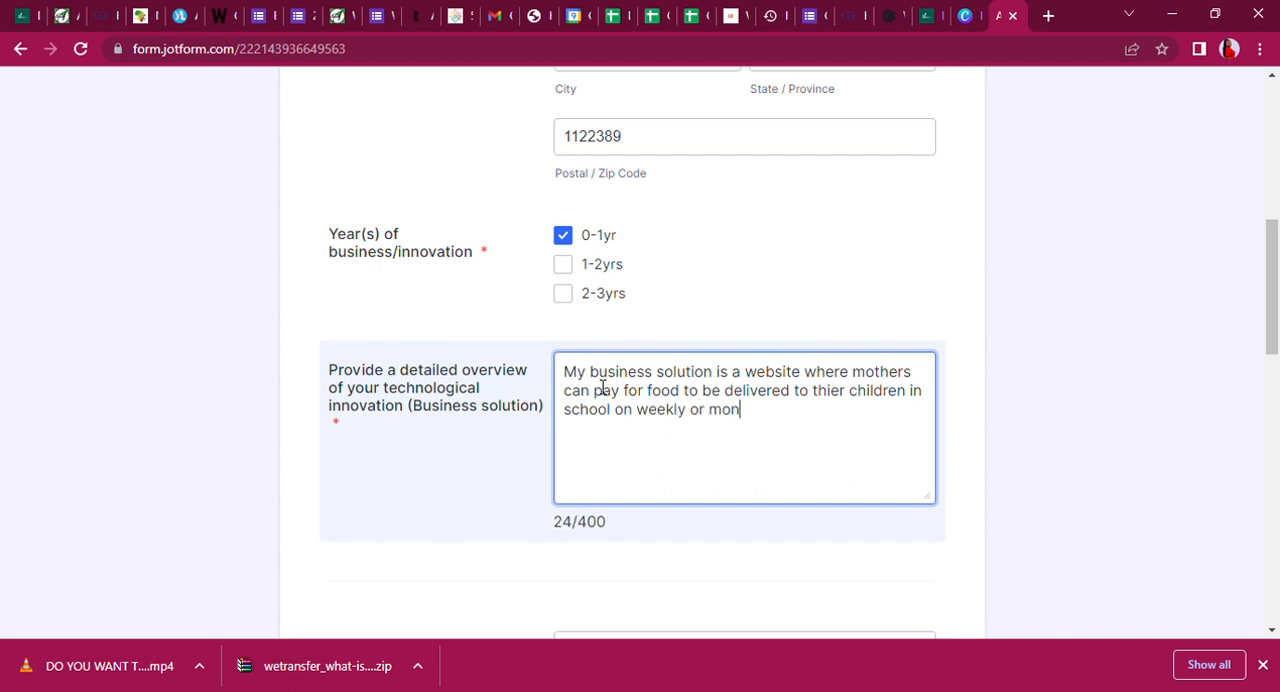
text(thly basis)
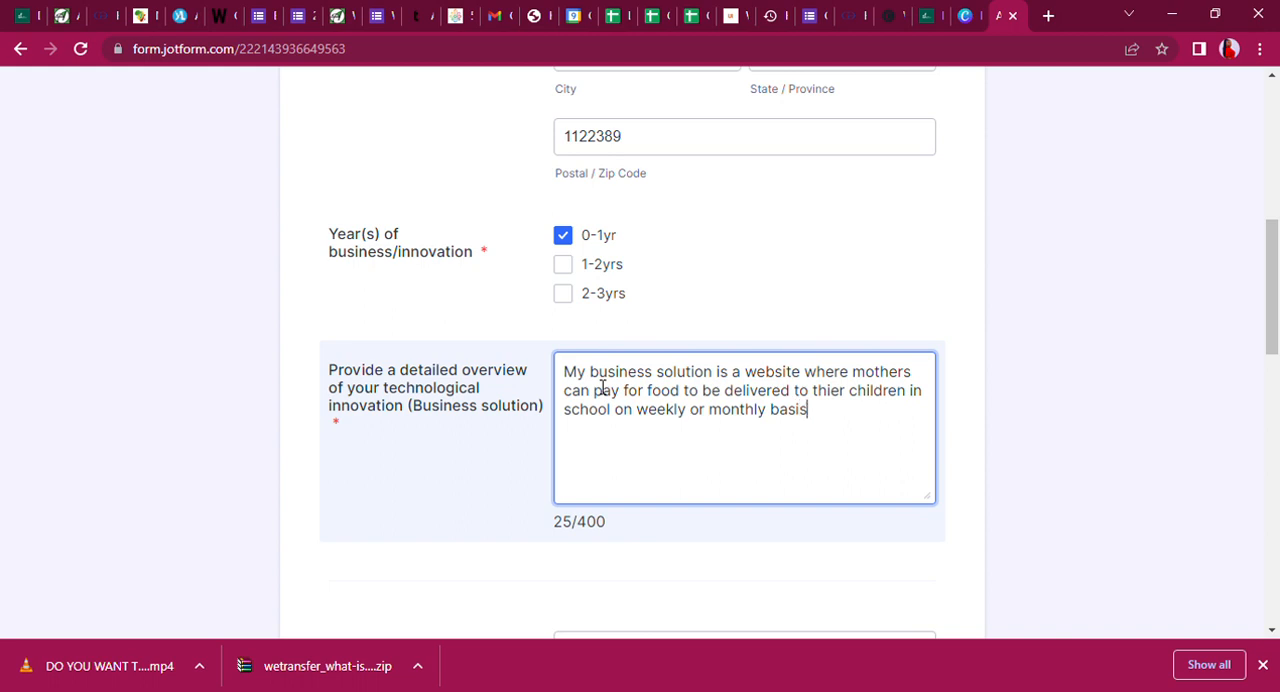
text(.)
Leave a blank line and write "This solution is as a result a challenge i noticed as a teacher" as the second paragraph.
key(Return)
key(Return)
text(This sol)
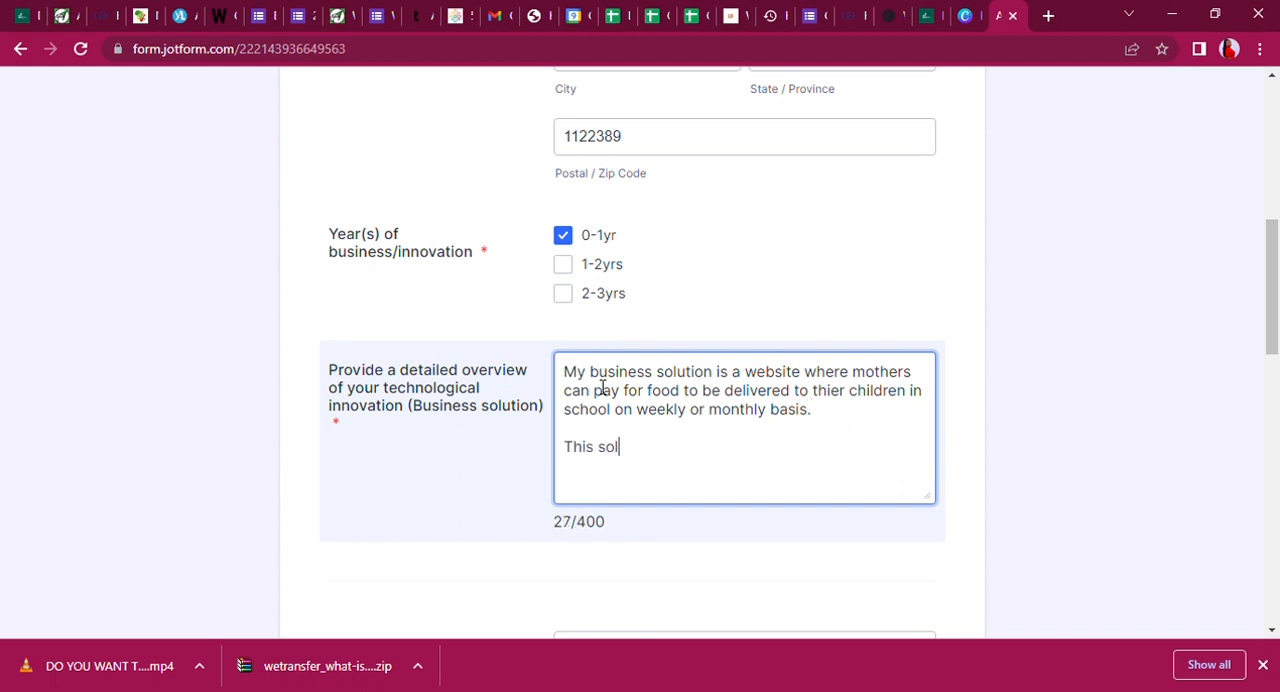
text(ution is a)
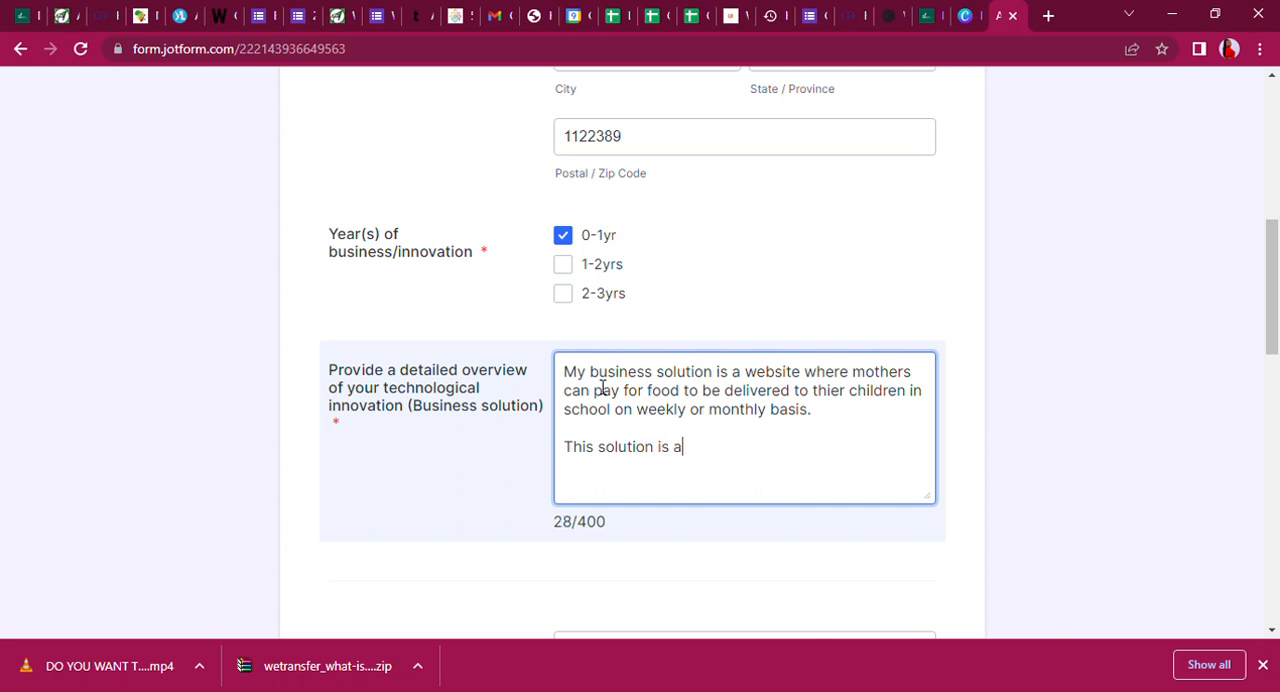
text(s a reuslt )
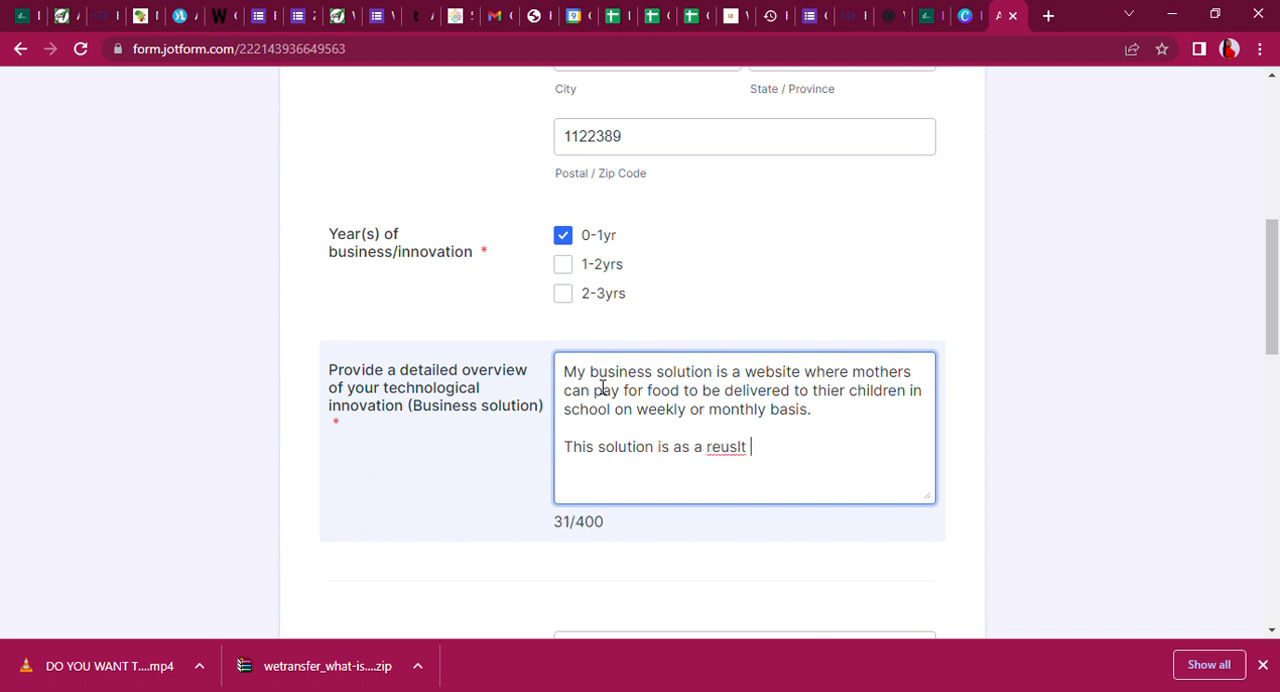
text(of)
key(BackSpace)
key(BackSpace)
key(BackSpace)
text(sult a chal)
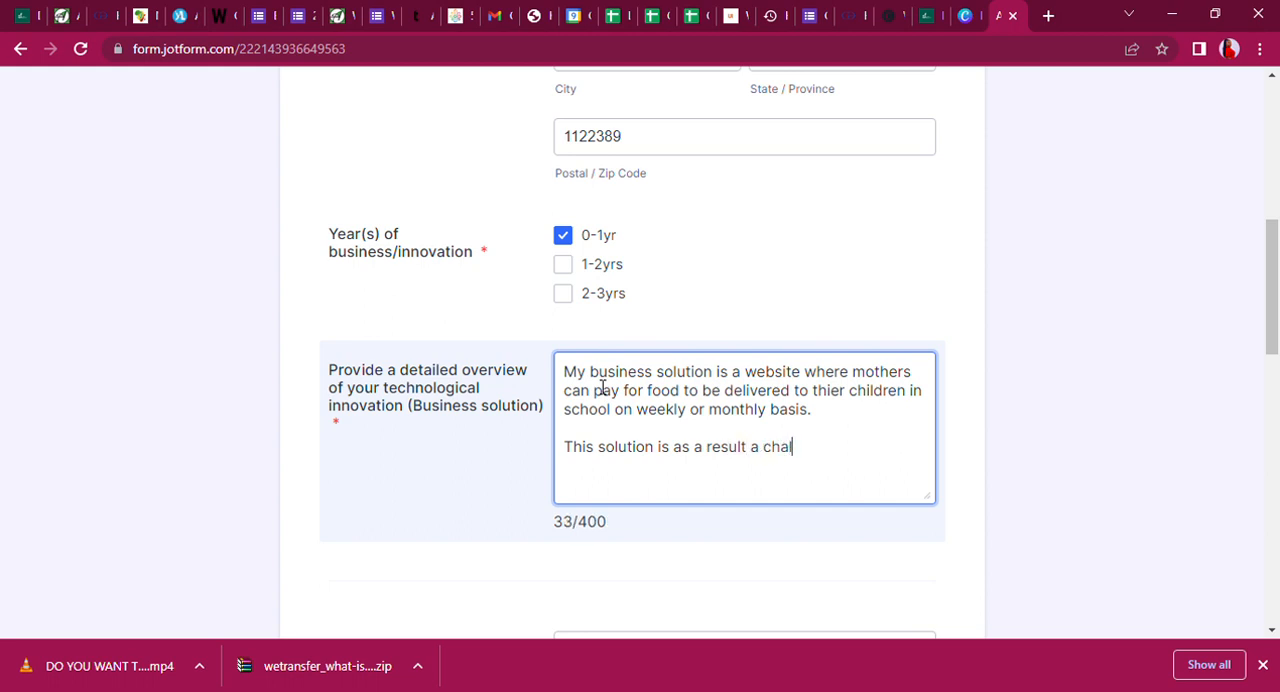
text(lenge i noticed as a t)
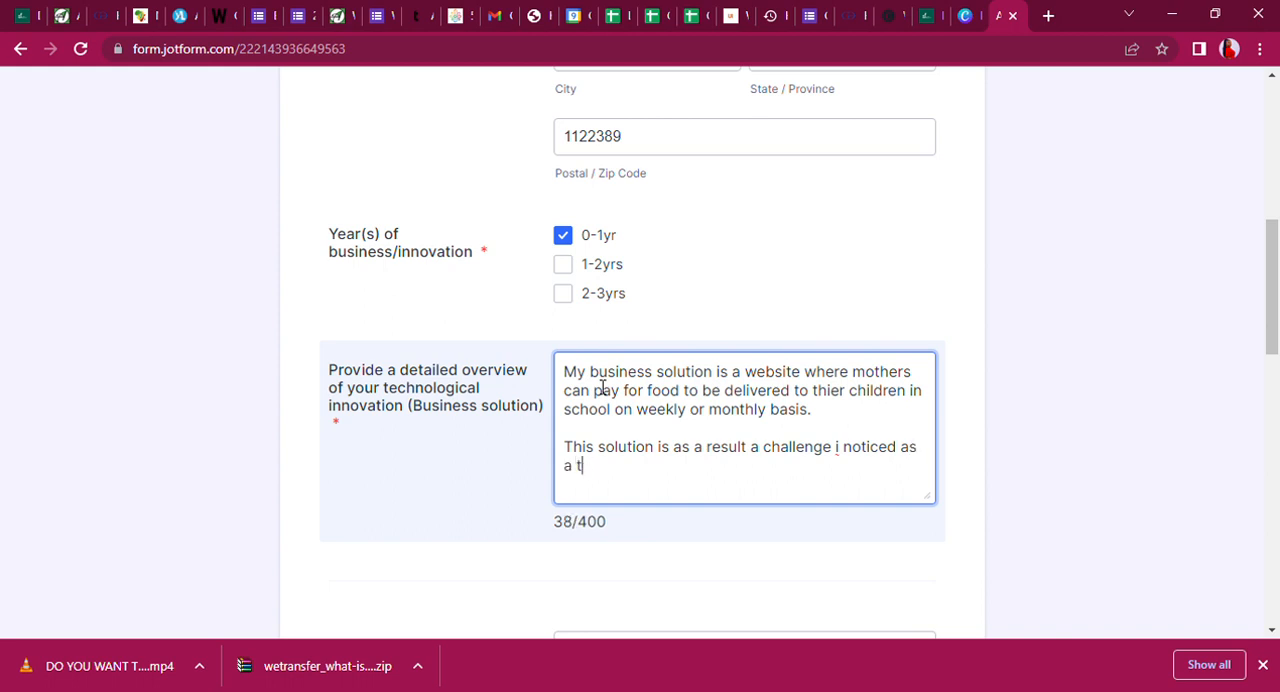
text(eeacher. Most childr)
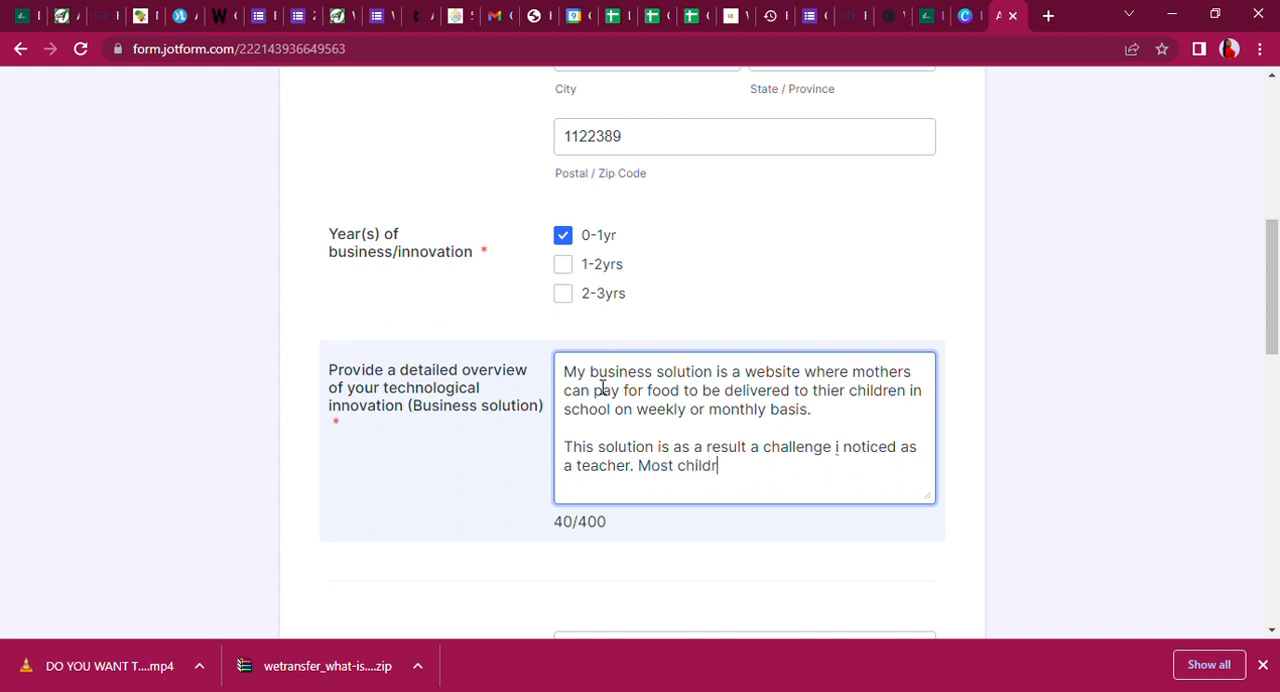
text(en dont eat balancedie)
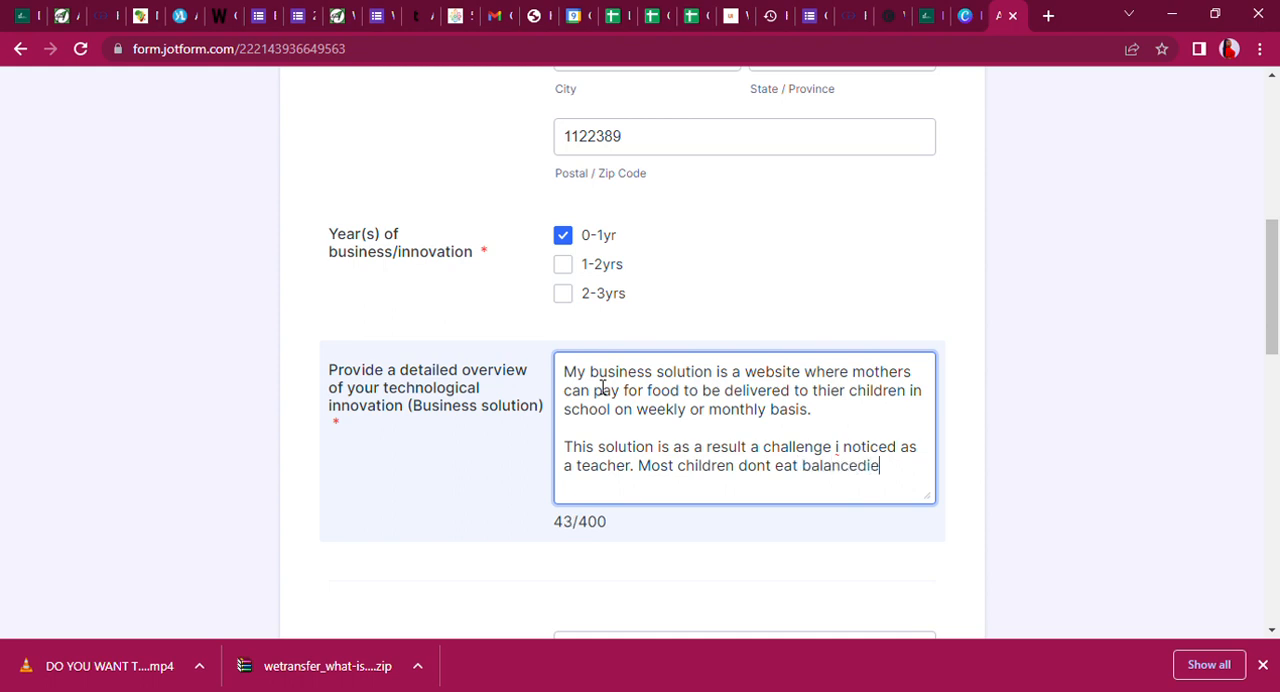
text(s diest an)
End the sentence after "teacher" and continue the innovation overview with "Most children dont eat balance diet".
key(BackSpace)
key(BackSpace)
key(BackSpace)
key(BackSpace)
Extend the sentence about children's diet with "and thier mothers are usually very busy".
text(nd thier mother)
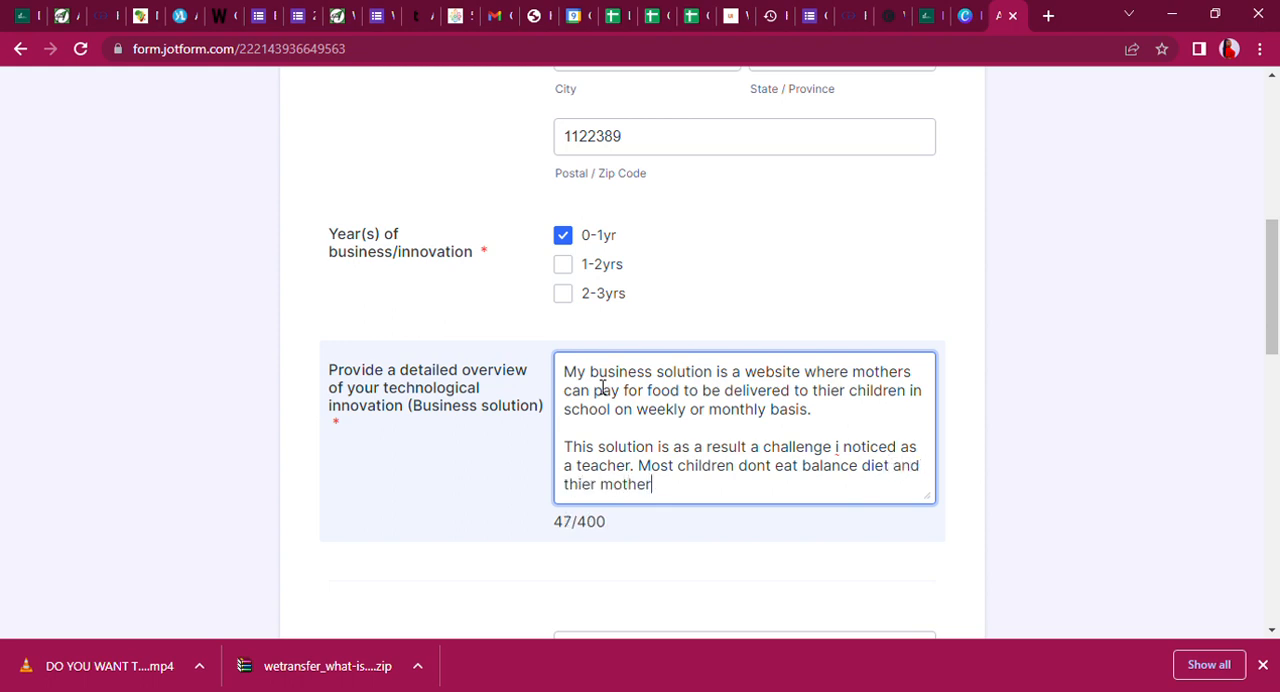
text(s are the)
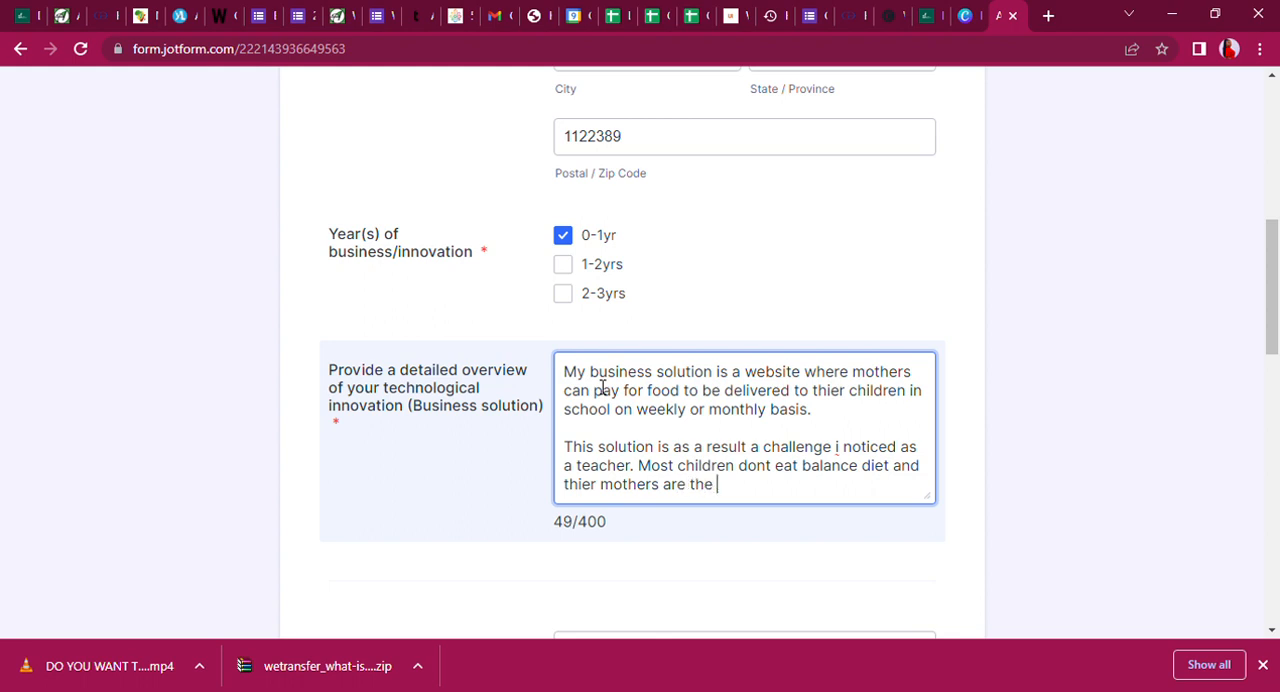
key(BackSpace)
key(BackSpace)
key(BackSpace)
key(BackSpace)
key(BackSpace)
key(BackSpace)
text(e usually very bus)
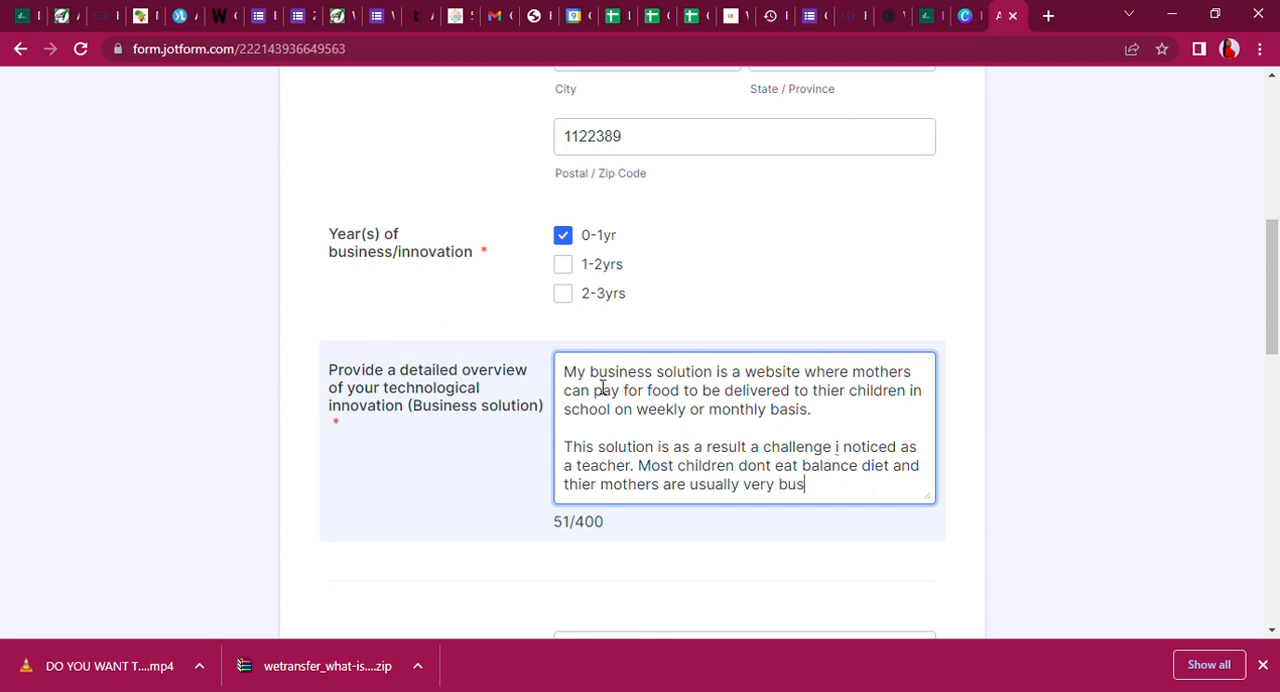
text(y to prepare and )
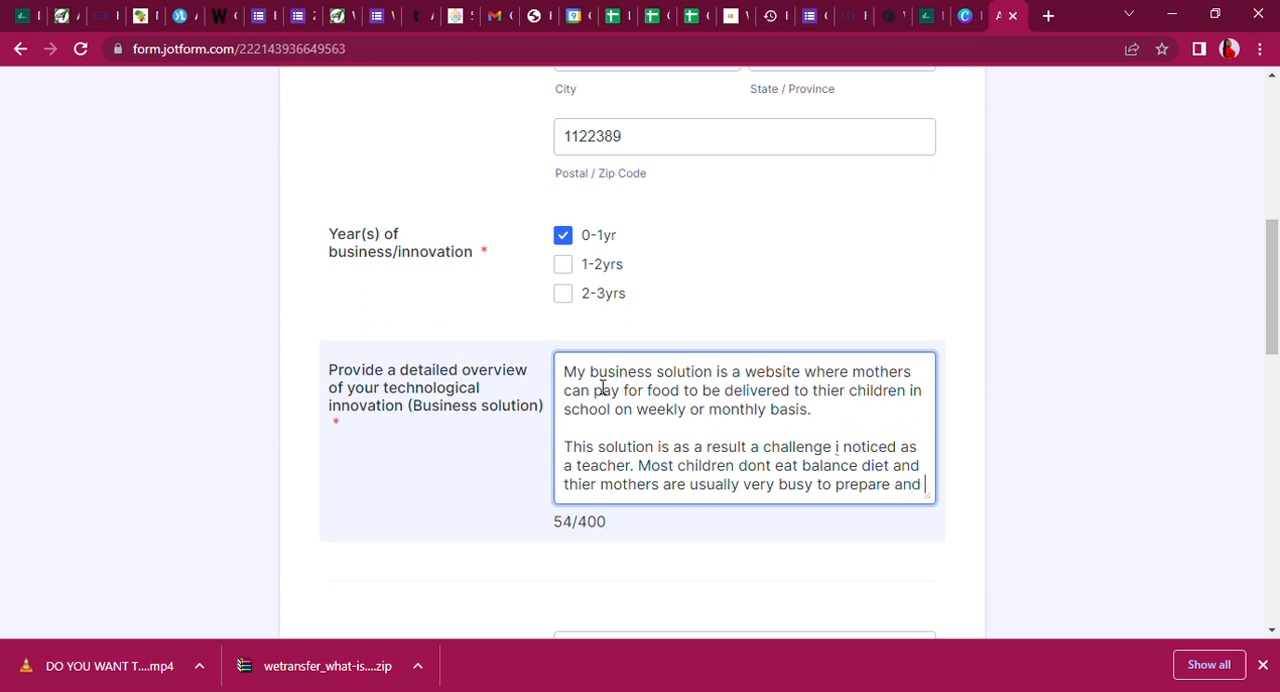
text(plan for these)
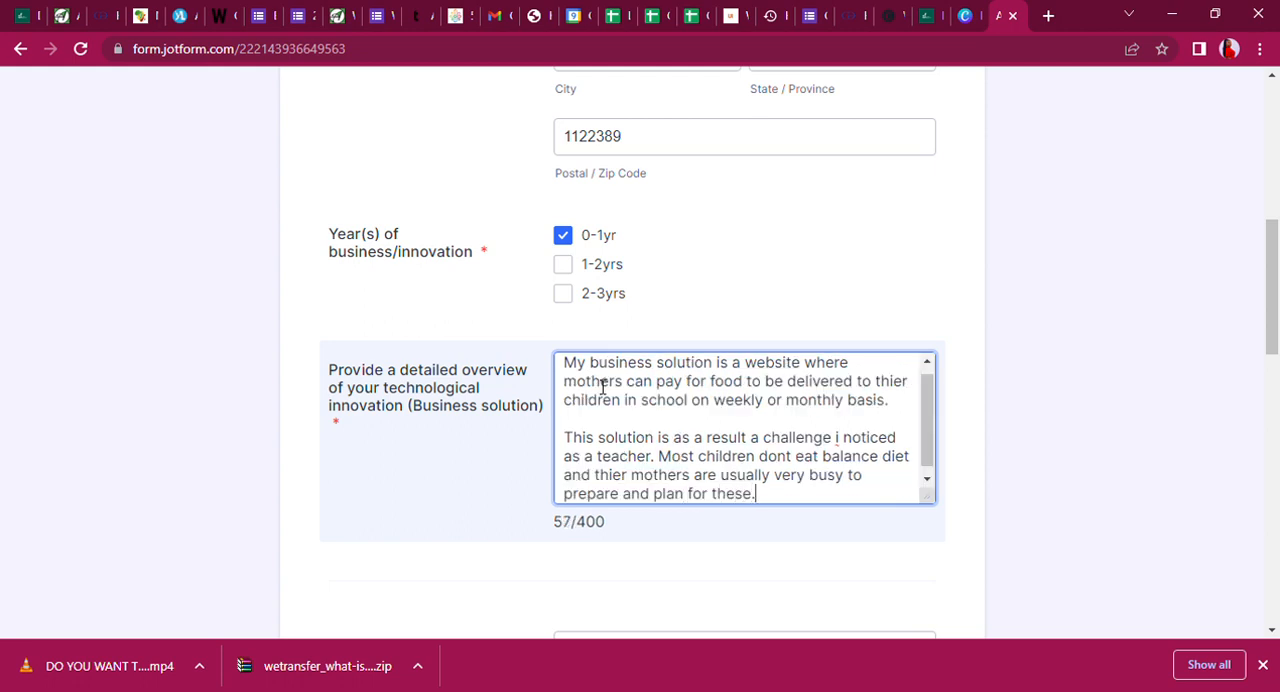
text(. Hence, i a)
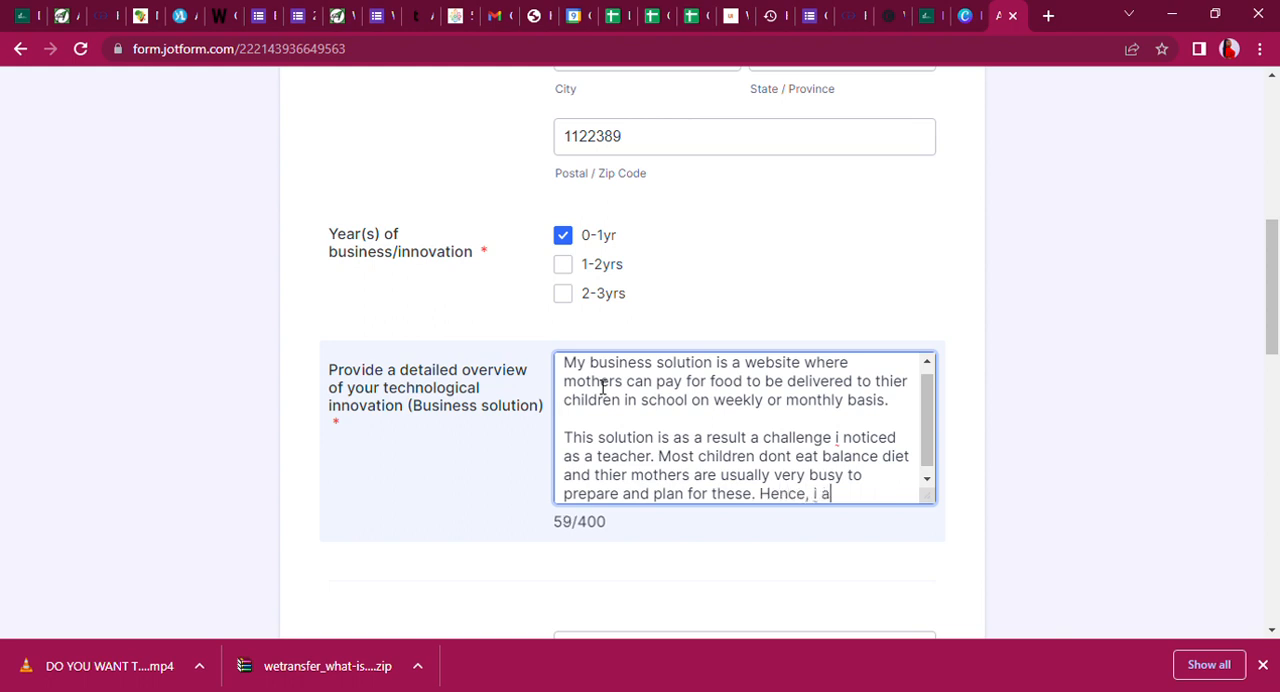
text(m building a plat)
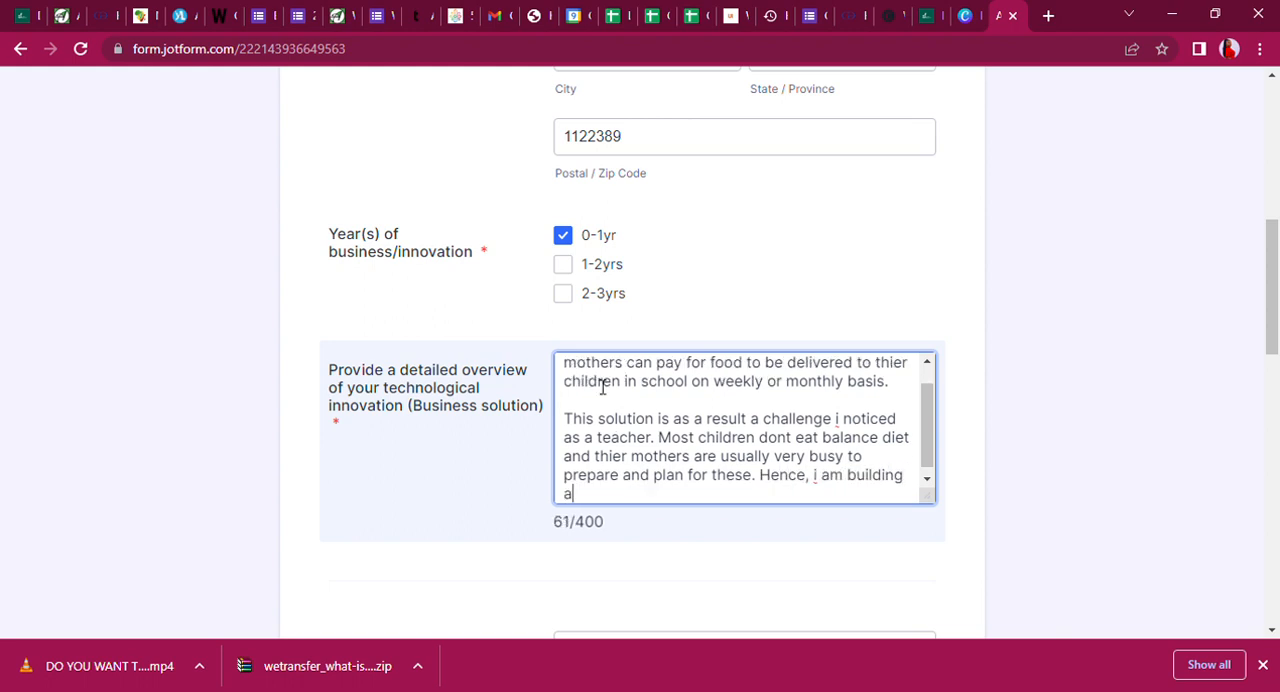
text(form whe)
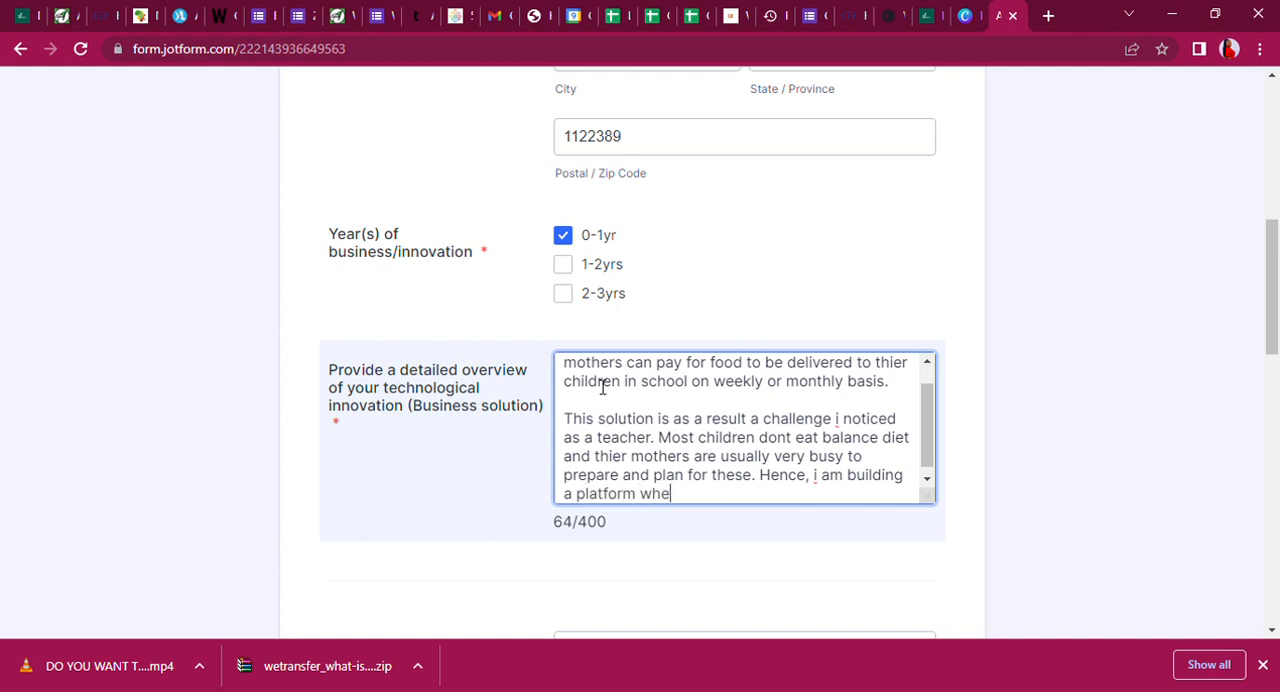
text(re these mothers can )
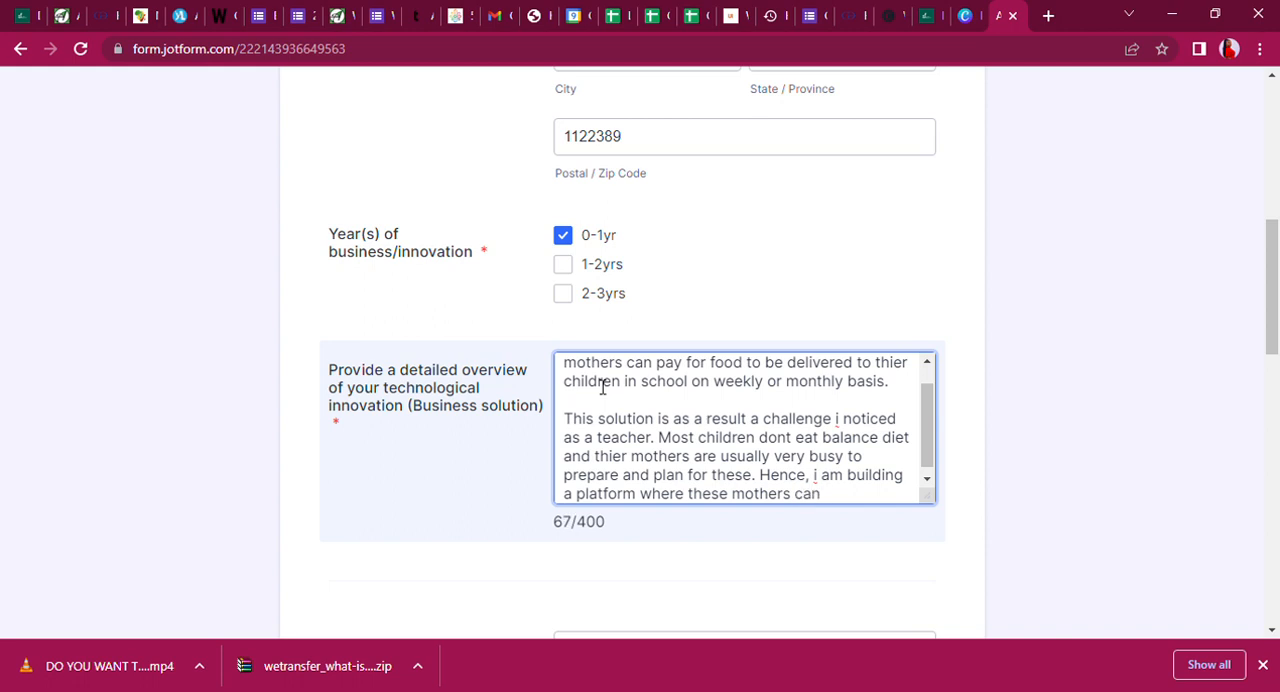
text(put thier)
text( childre)
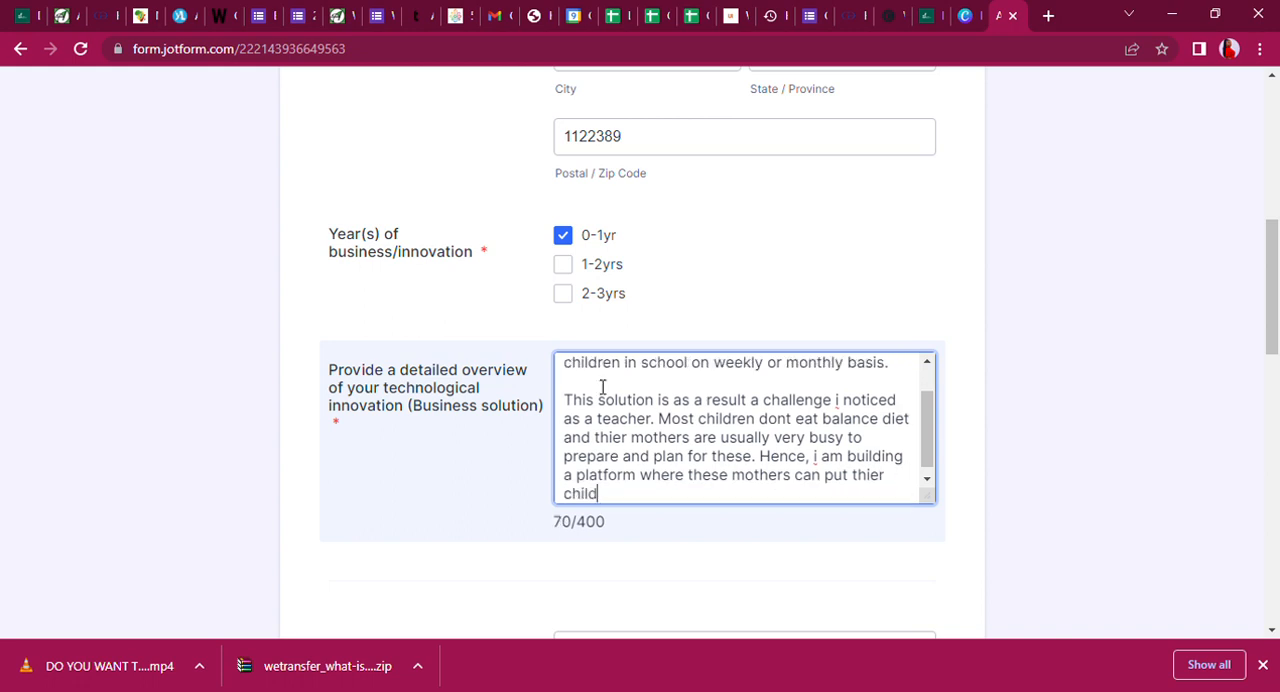
text(n age)
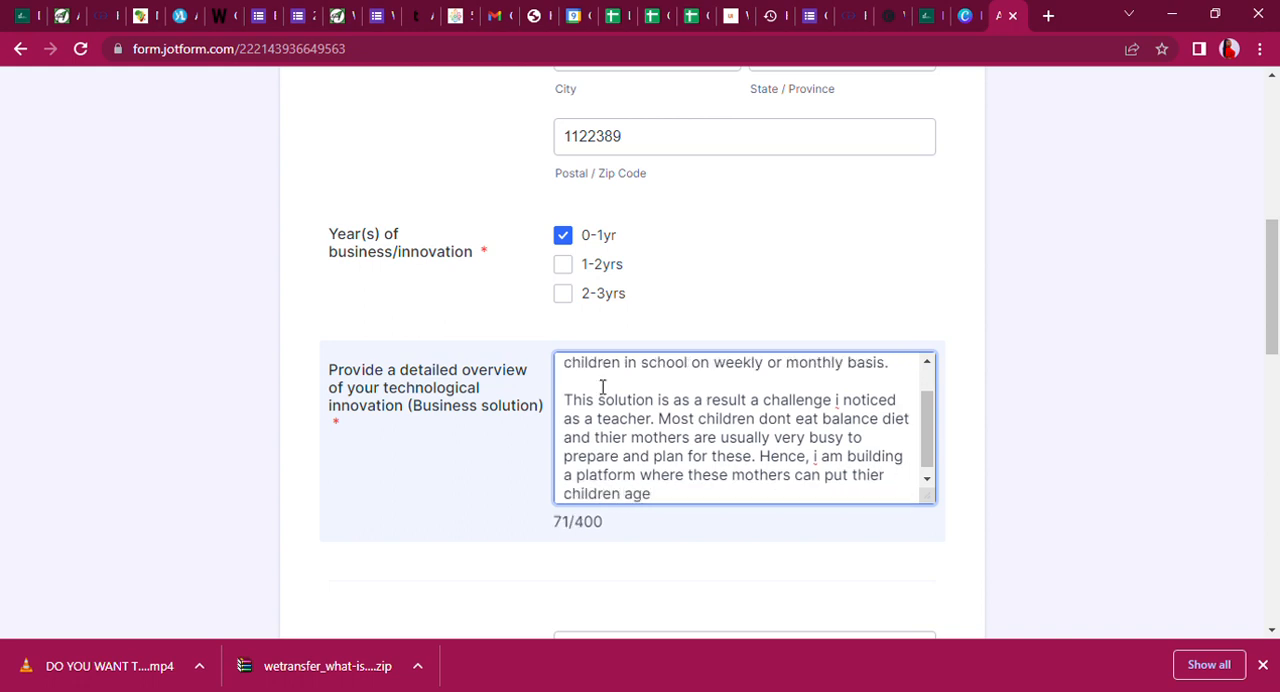
text(, location o)
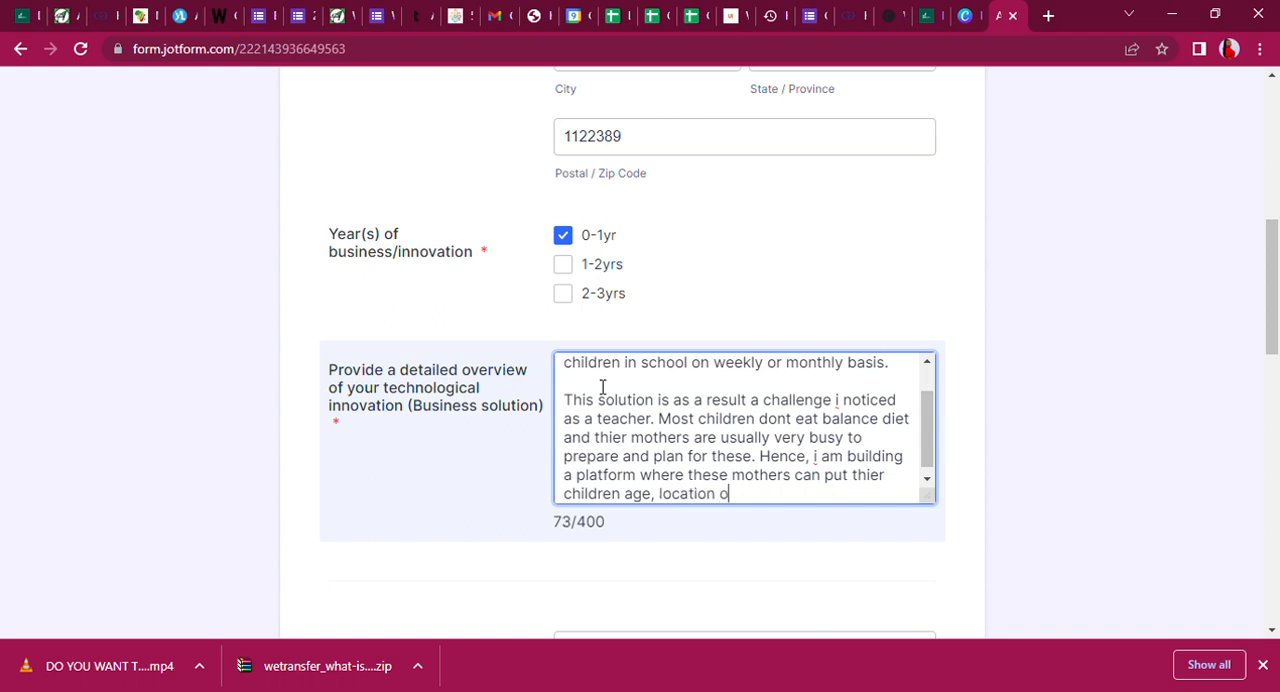
text(f thier school and)
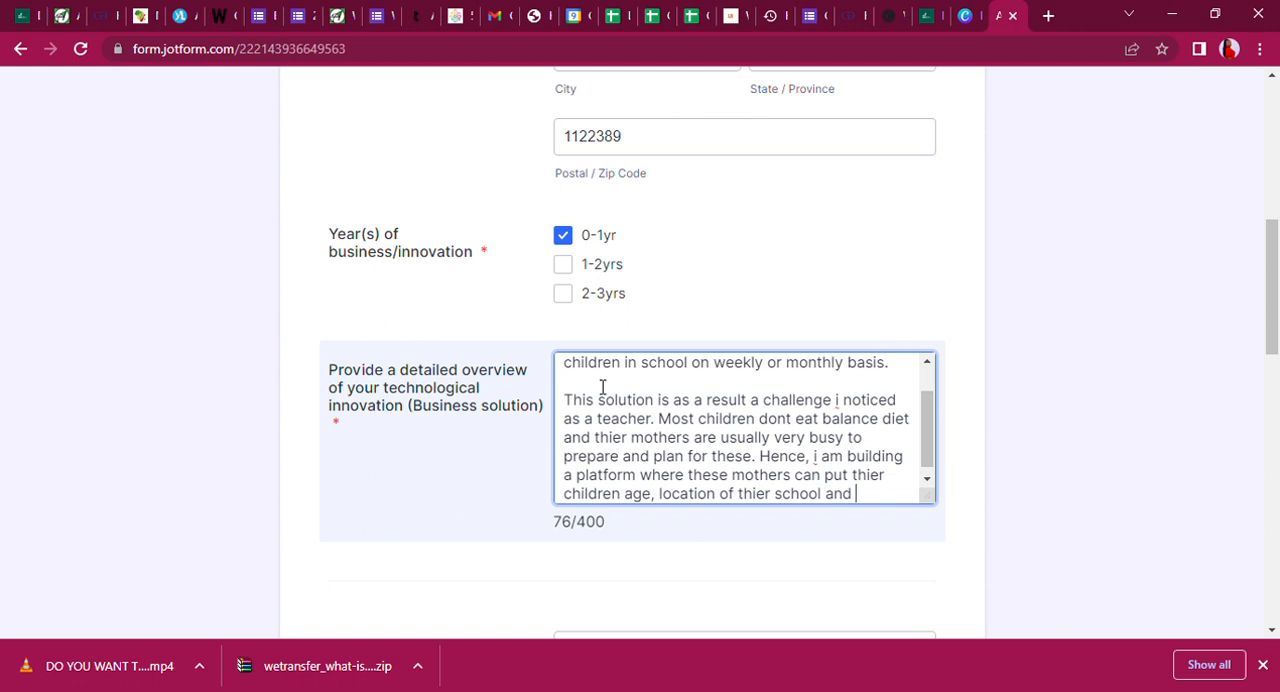
text( class to get the )
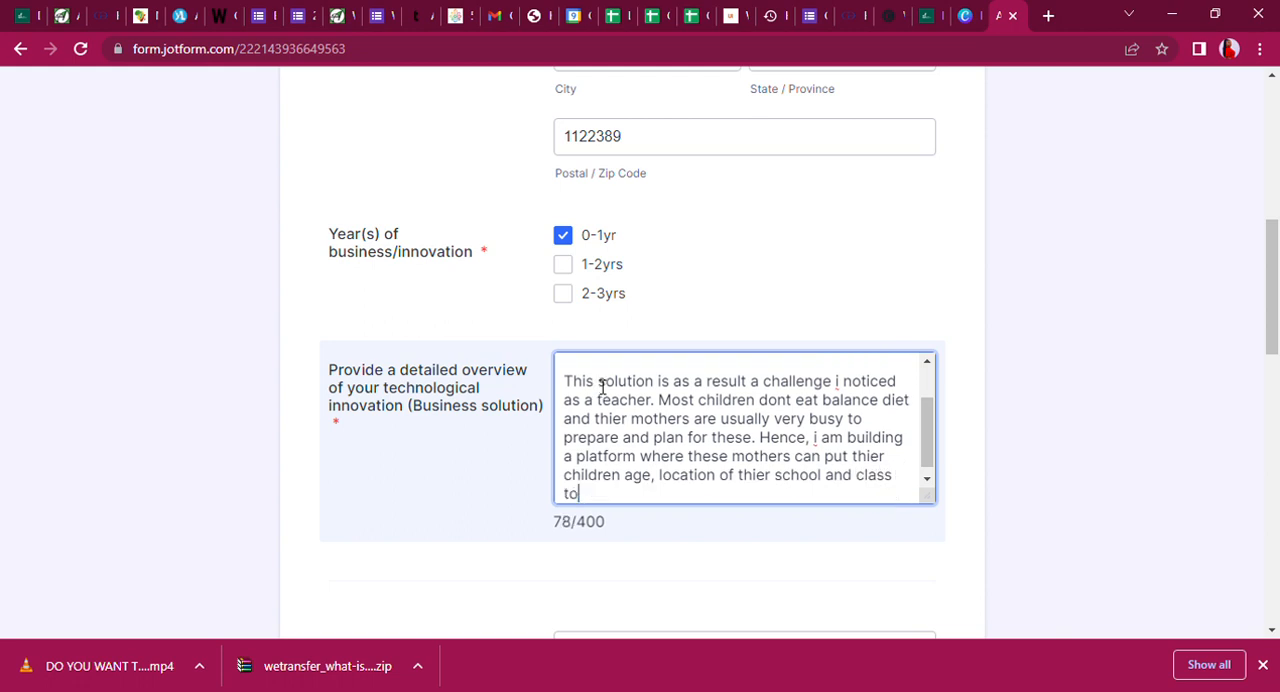
text(cos)
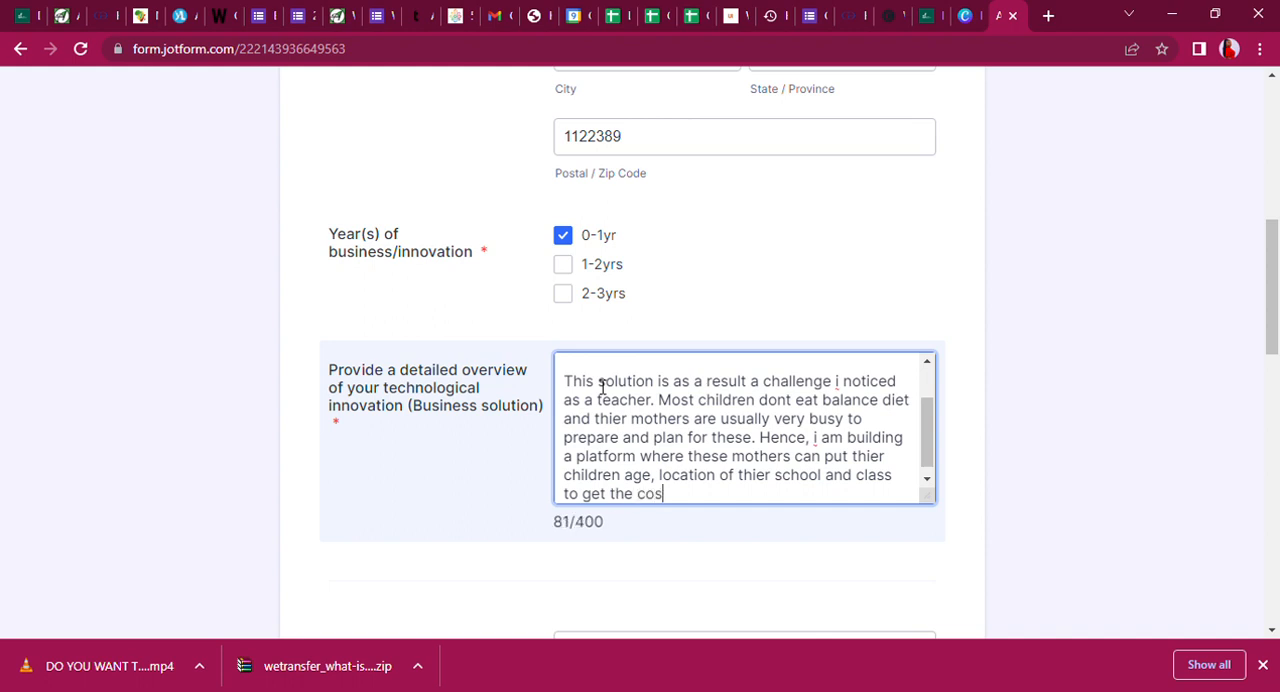
text(t of deliveri)
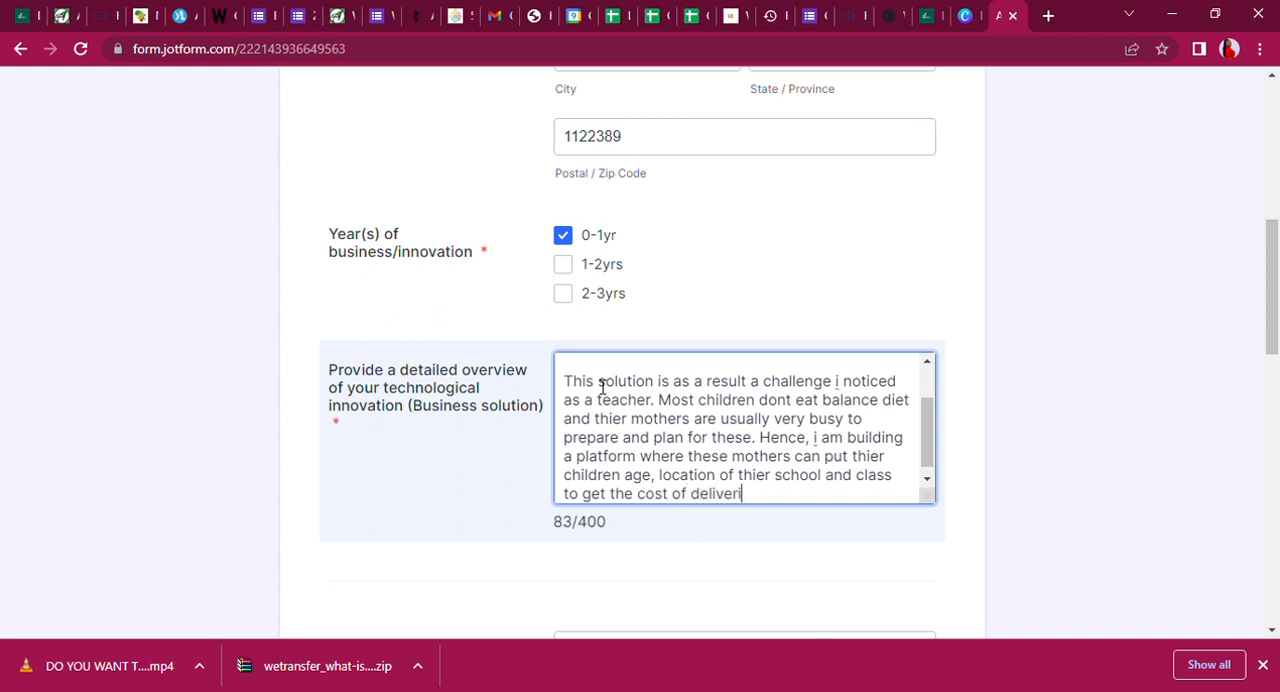
text(ng bre)
Add the platform's purpose to the sentence: "to get the cost of delivering lunch breaks to thier children".
key(BackSpace)
key(BackSpace)
text(lunch breakes)
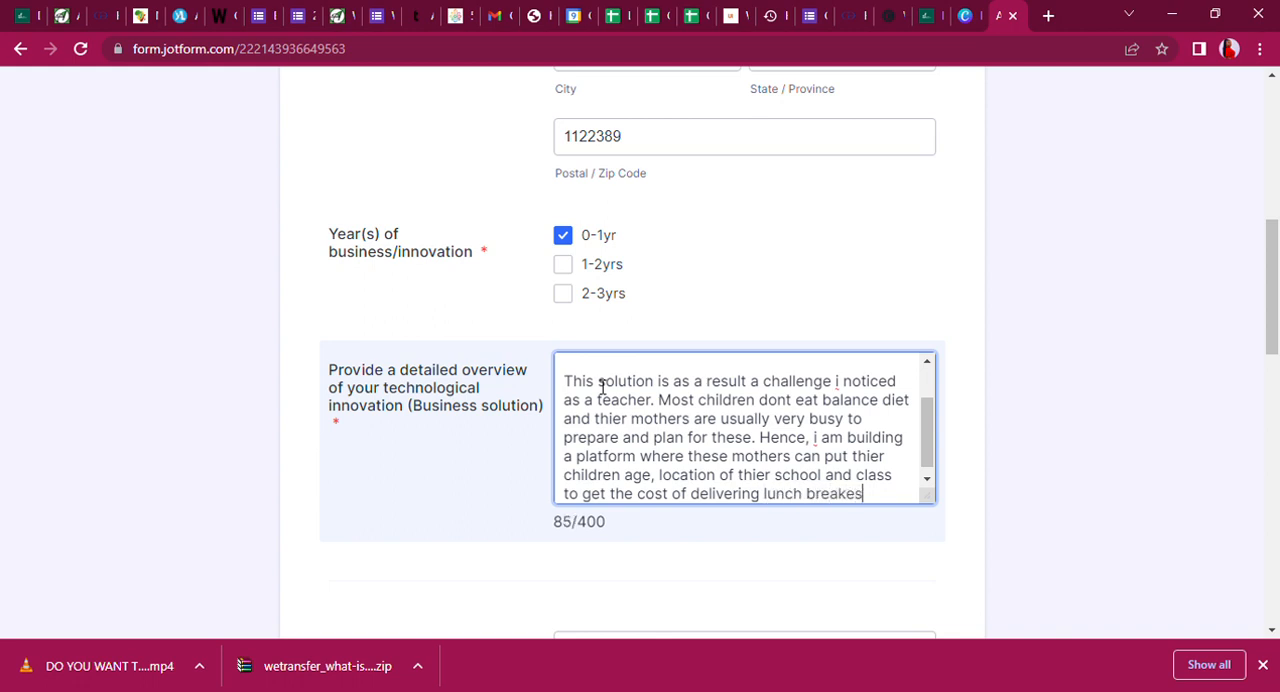
text(ks t)
text(hier childre)
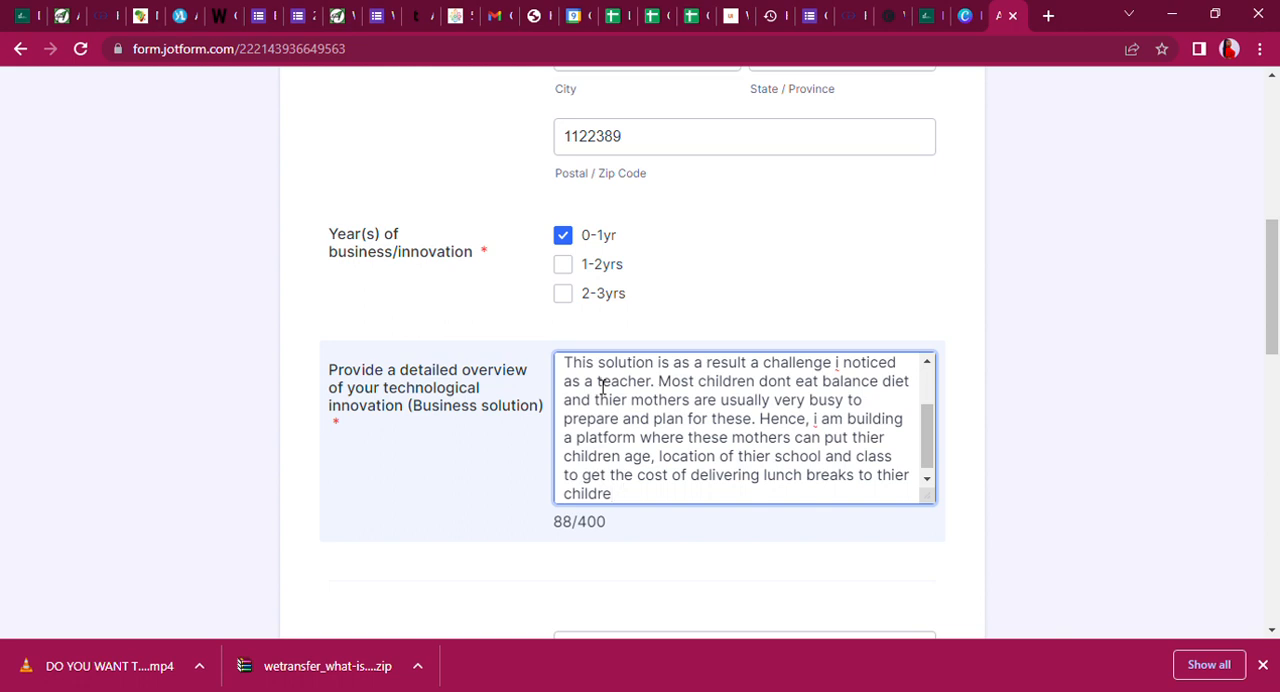
text(e everyday on a wee)
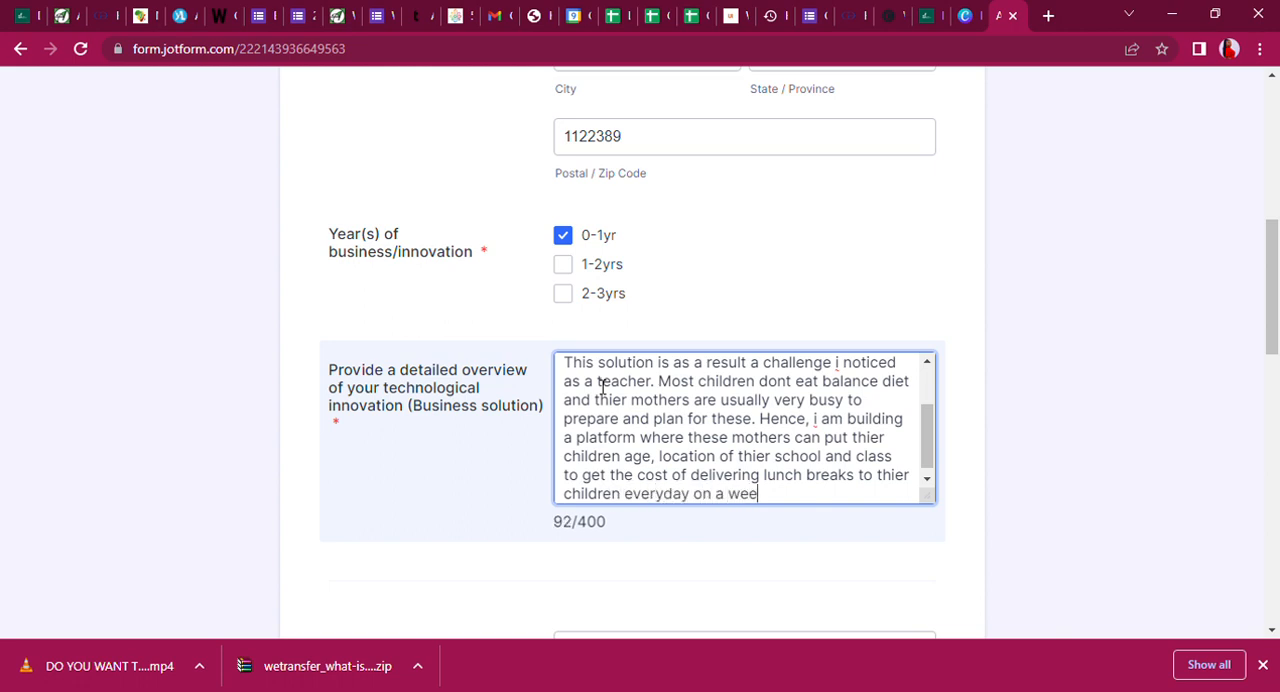
text(kly baisis)
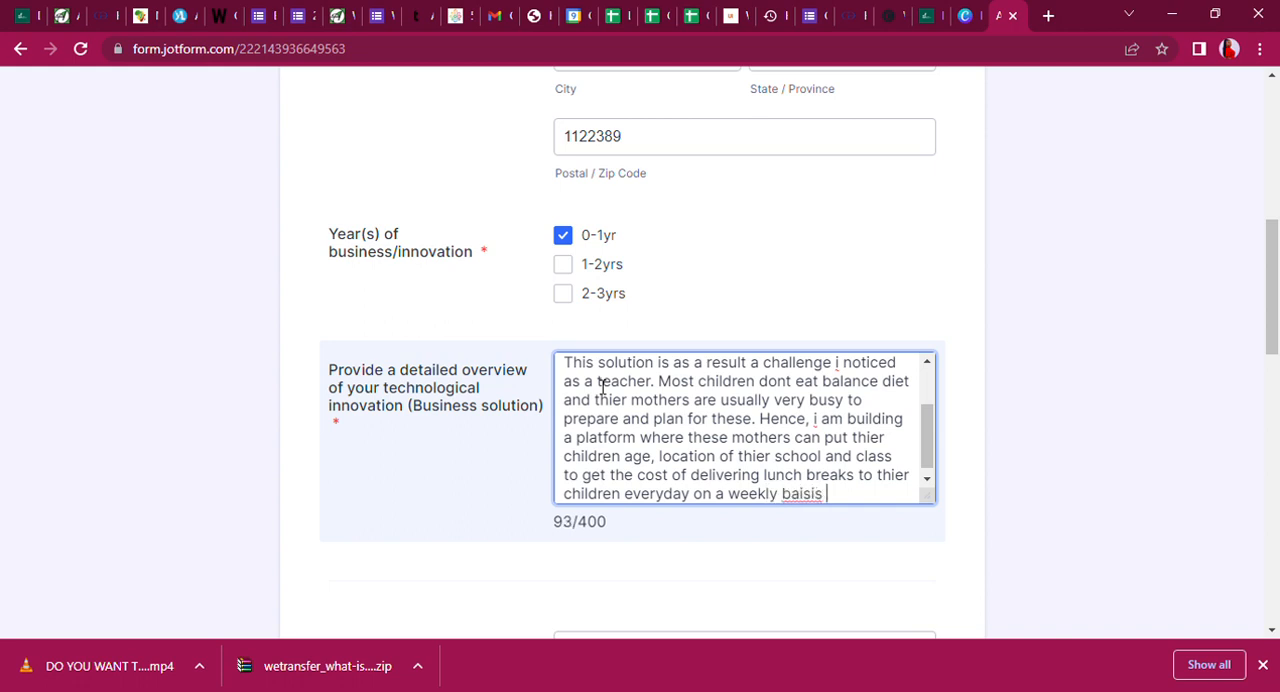
Add the delivery frequency "everyday on a weekly basis or monthly basic" to the platform sentence.
key(BackSpace)
key(BackSpace)
key(BackSpace)
key(BackSpace)
key(BackSpace)
text(sis or month)
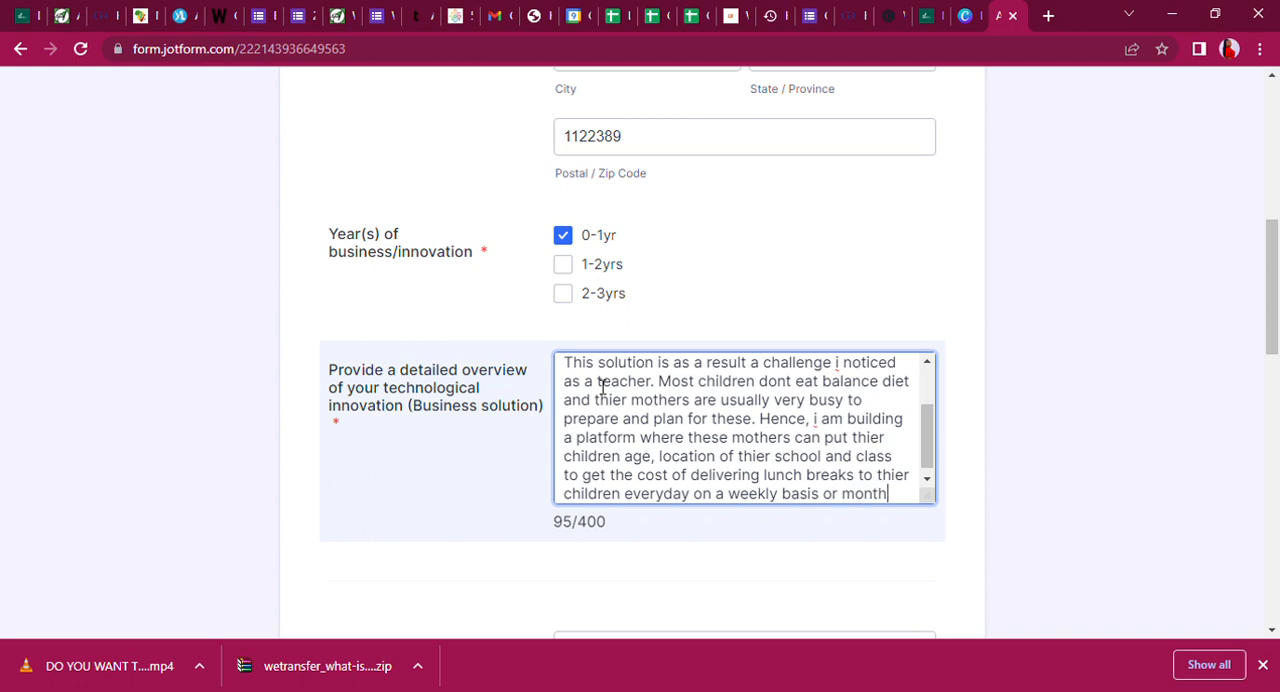
text(ly basic)
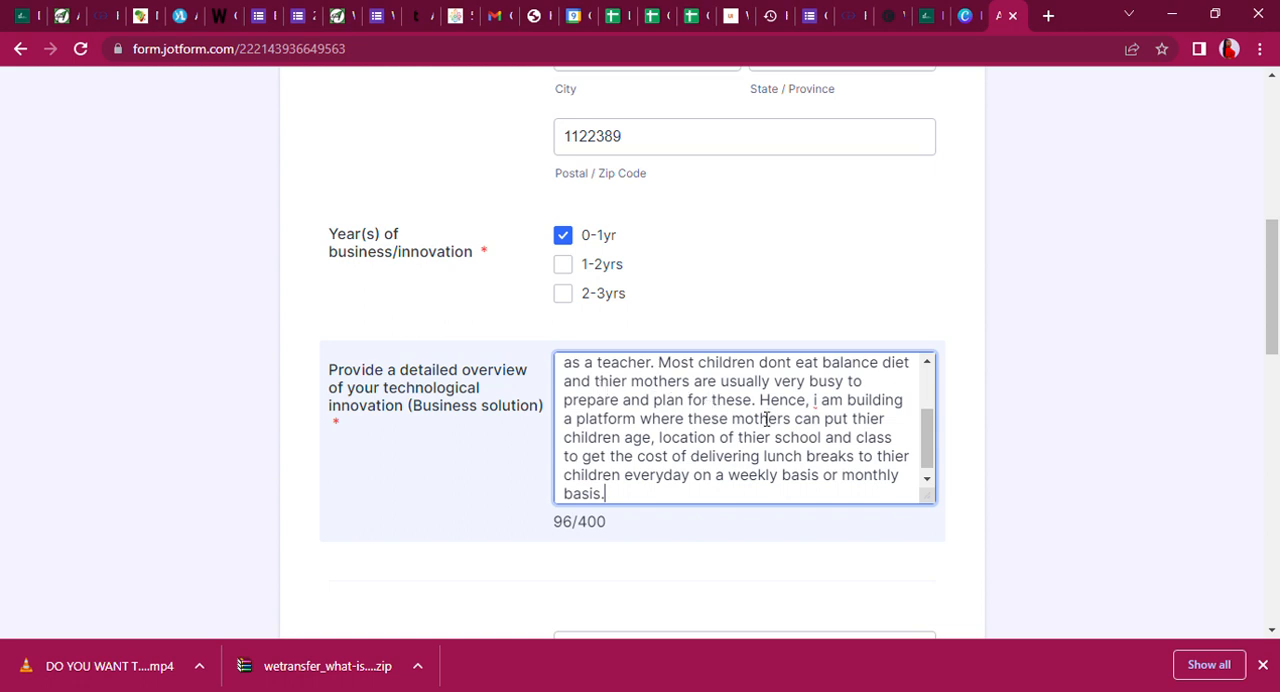
Start a new paragraph in the innovation overview with "We are using technology to make".
key(Return)
key(Return)
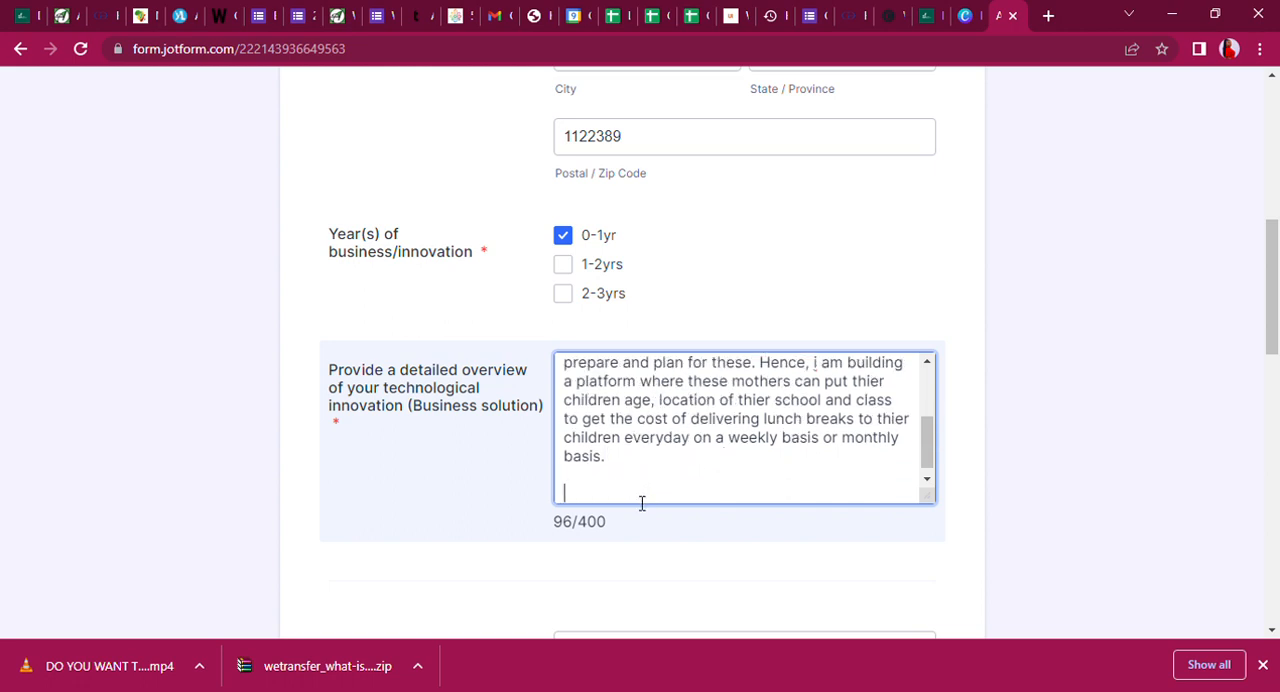
text(We are us)
text(siyy)
text(ing technolo)
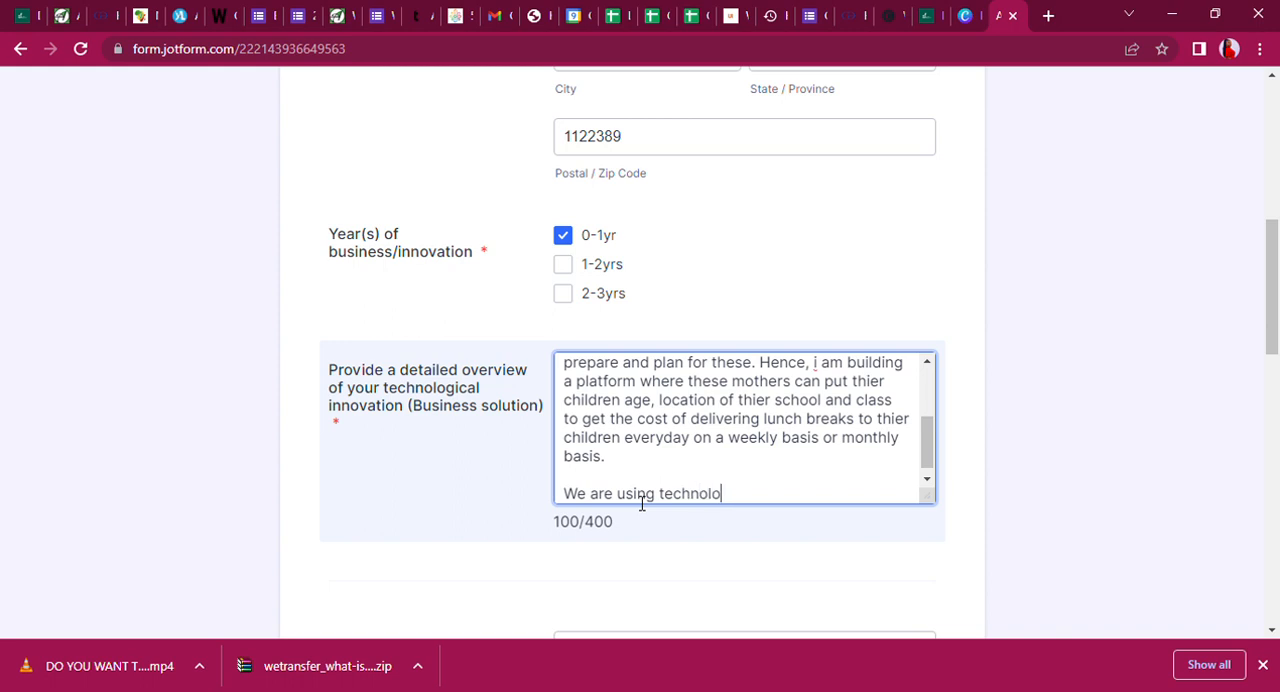
text(gy a)
key(BackSpace)
text(to make)
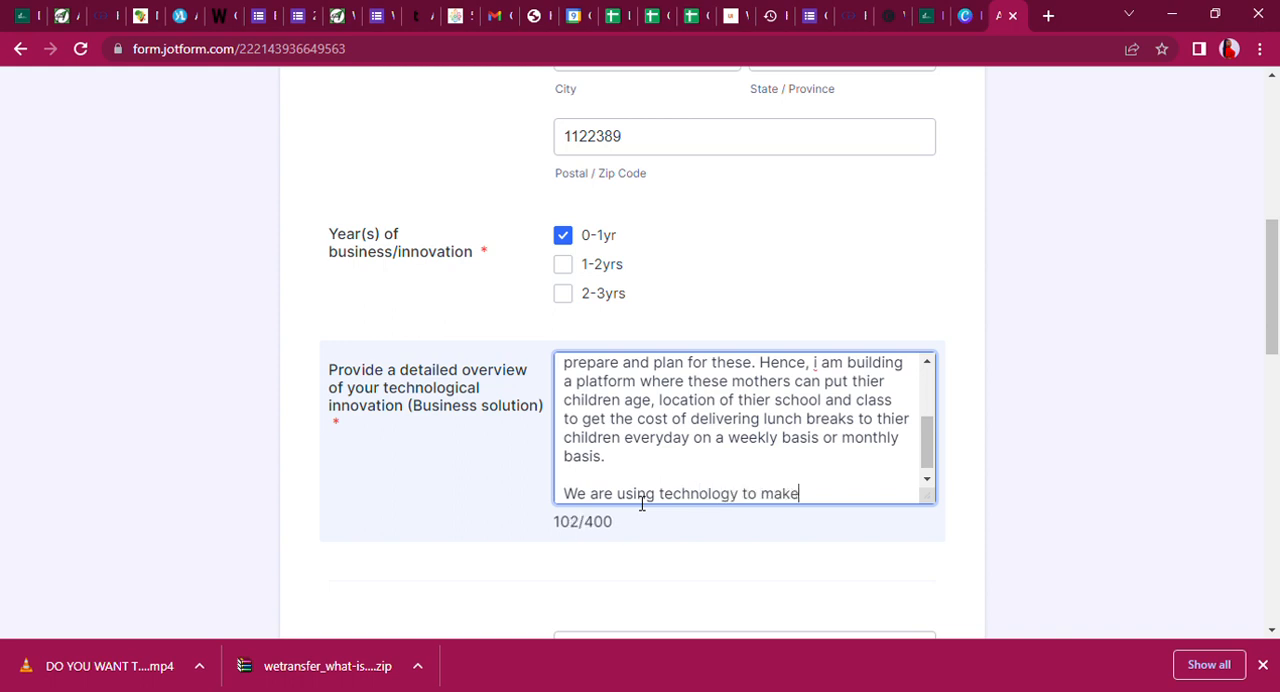
text( them spend less in)
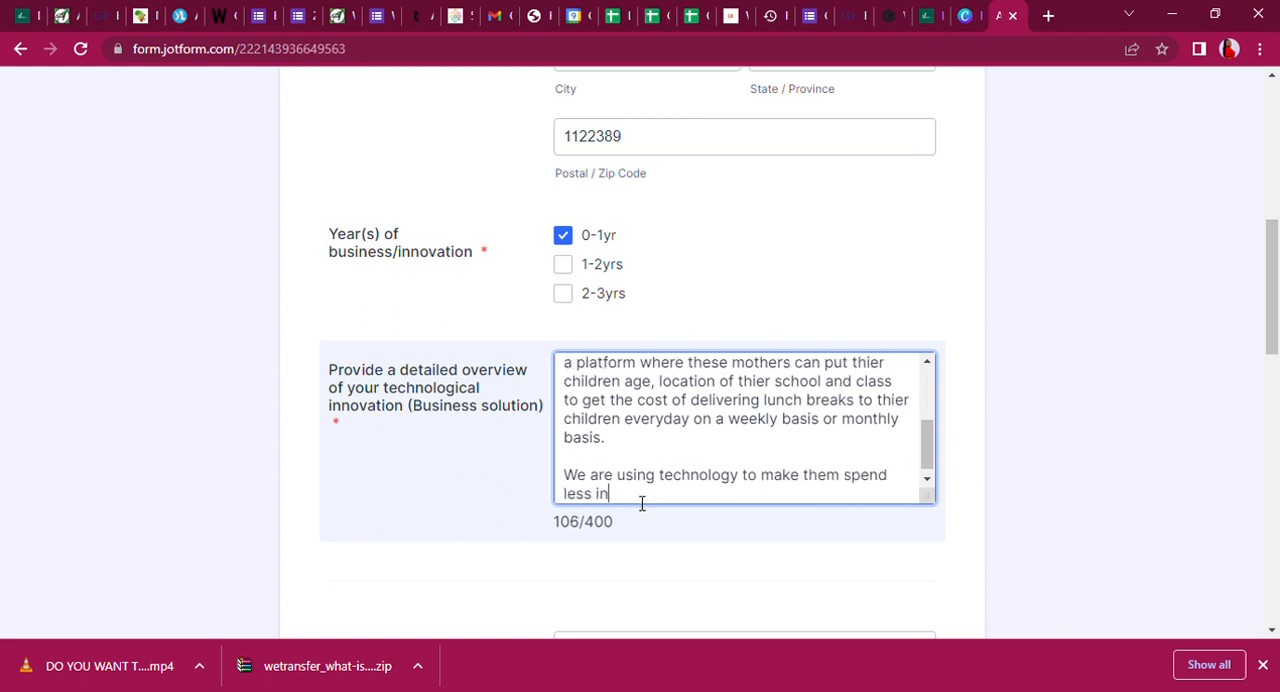
text( trying to access thi)
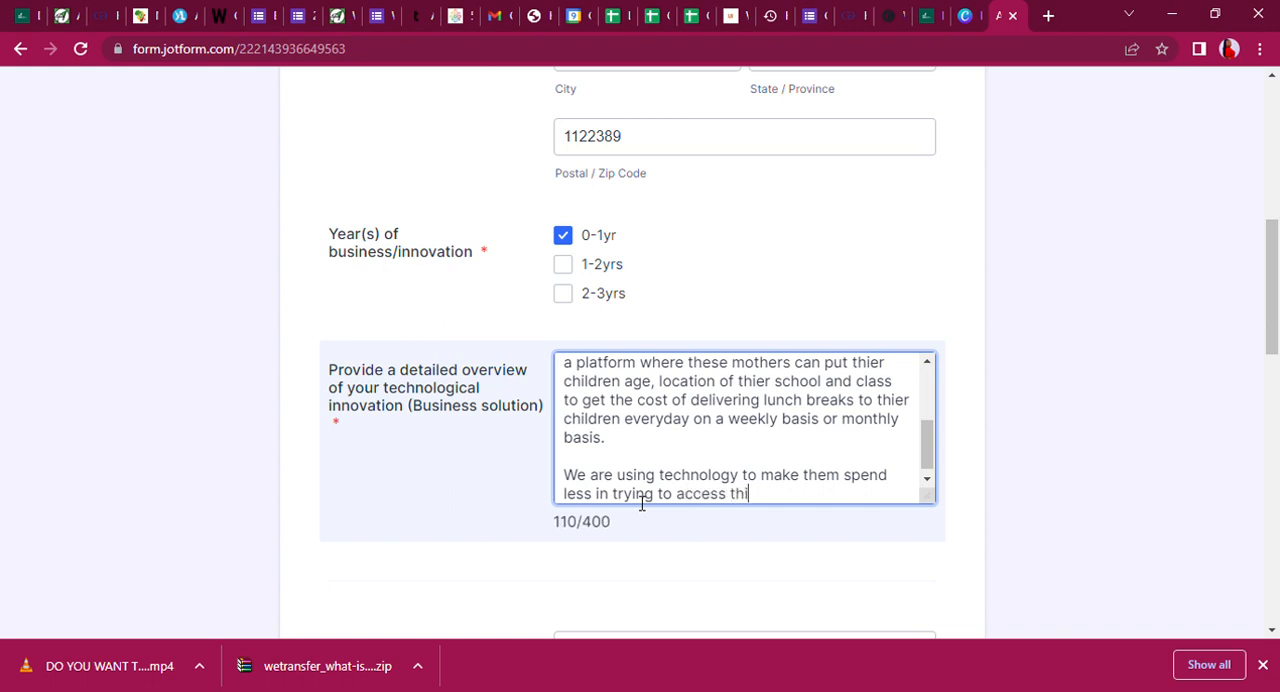
Continue the technology sentence with "them spend less in trying to access these orders for thier children that".
key(BackSpace)
text(ese or)
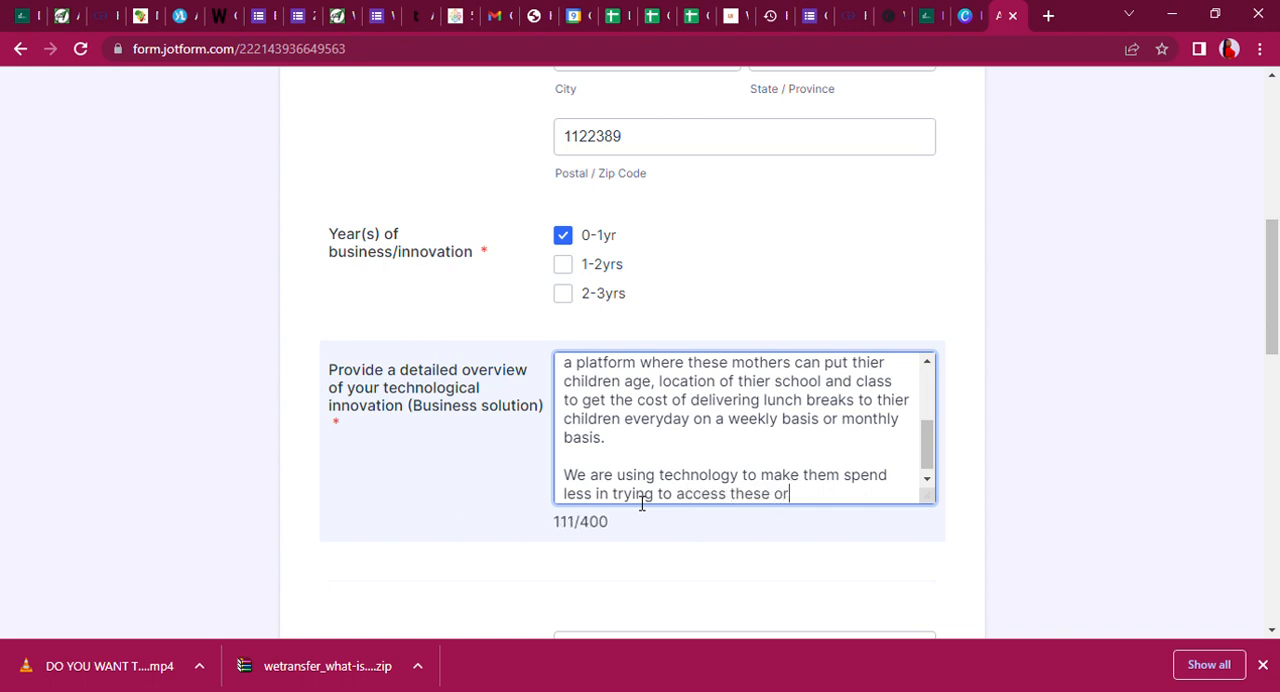
text(ders for t)
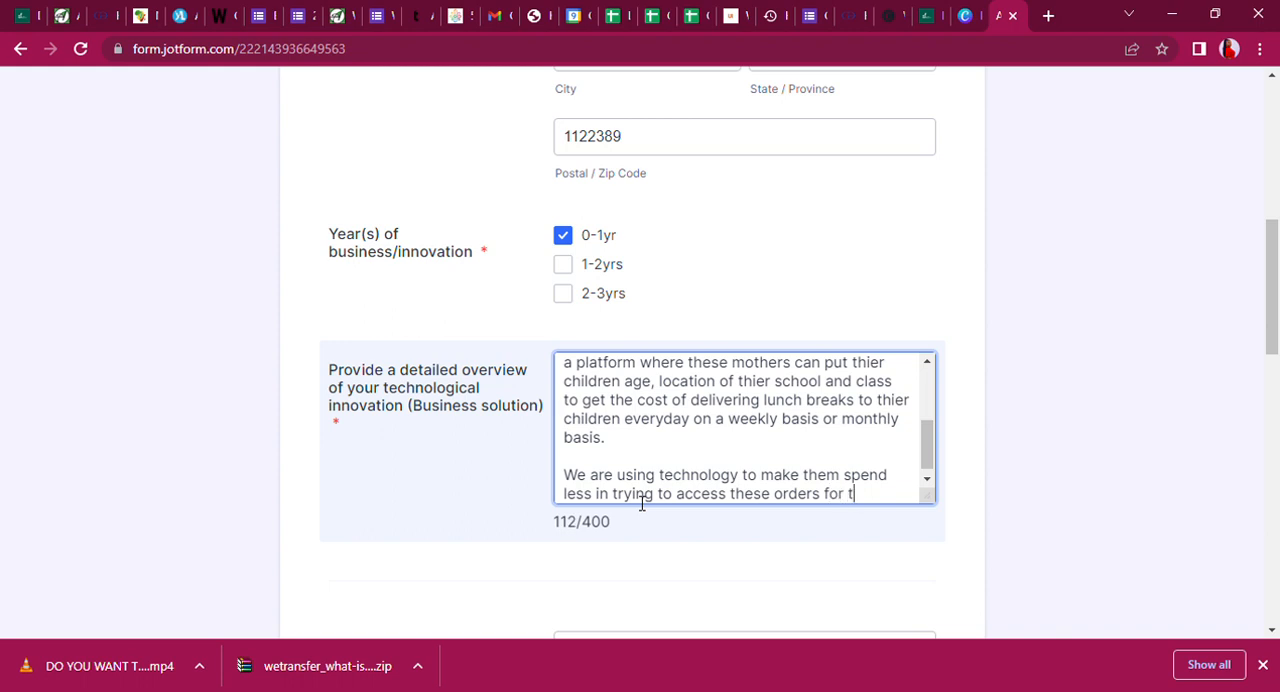
text(hier childr)
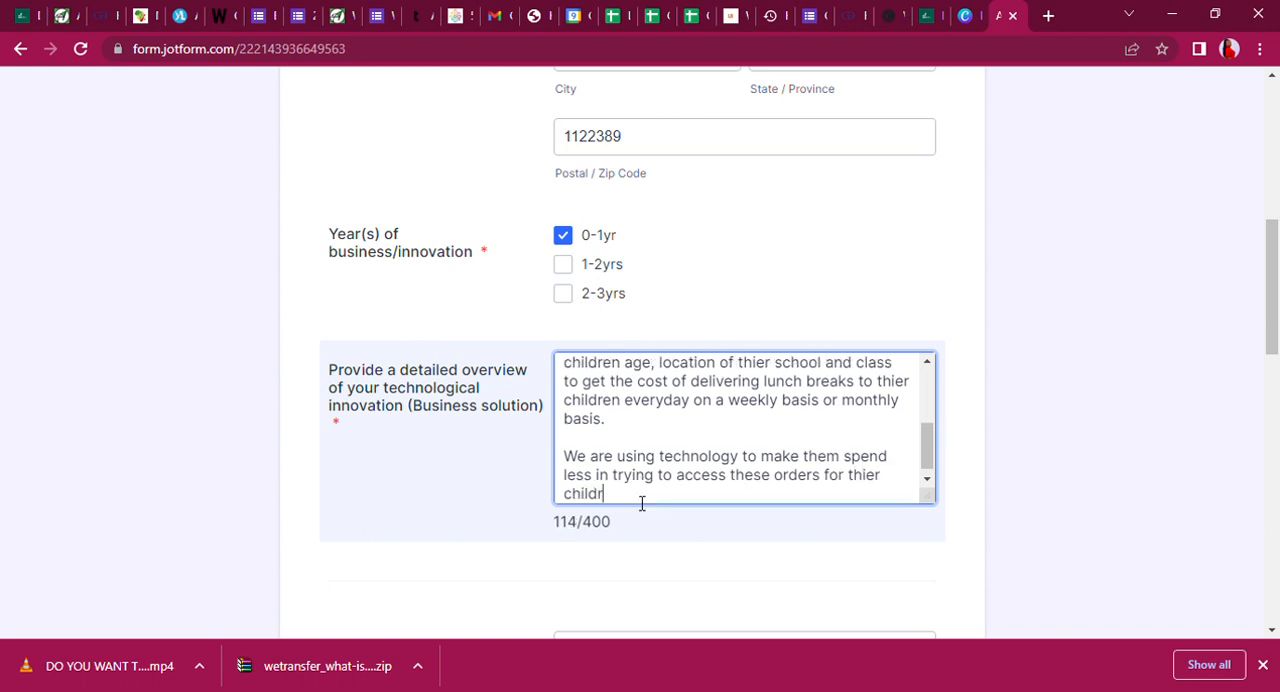
text(en that way even when they)
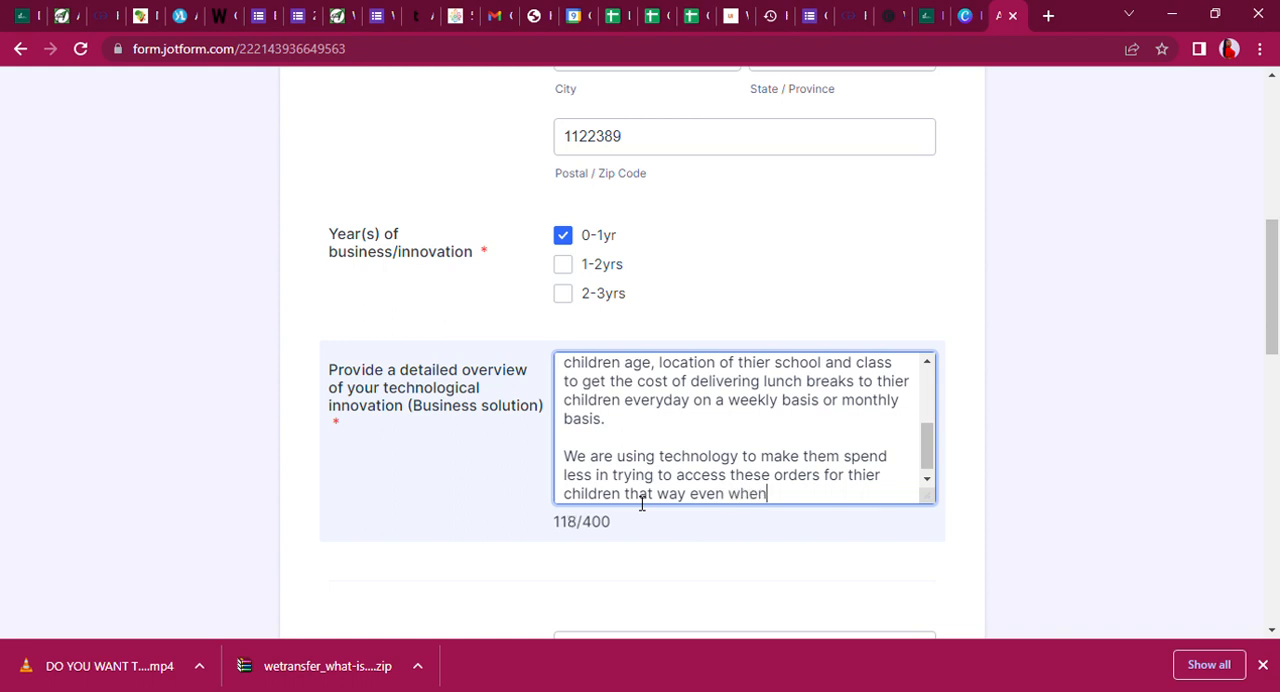
Finish the technology sentence with "way even when they are at work, they can also make the order with ease.".
text(e )
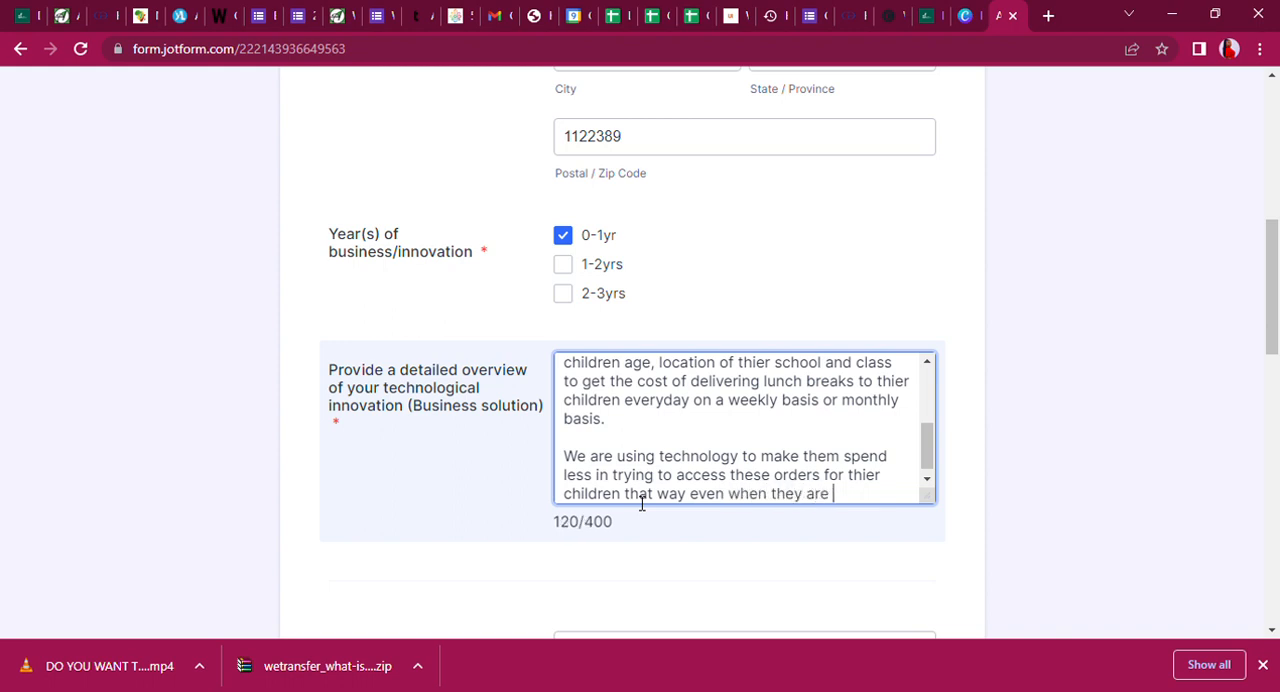
text(at work, they can also )
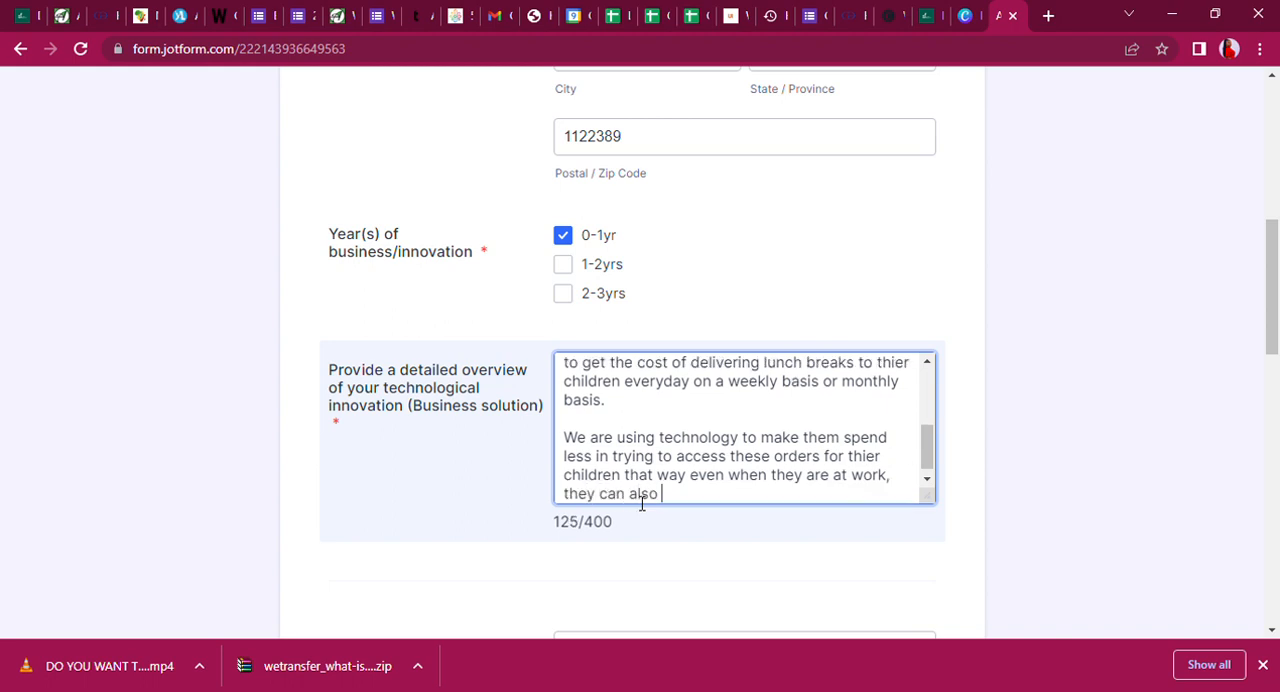
text(make the )
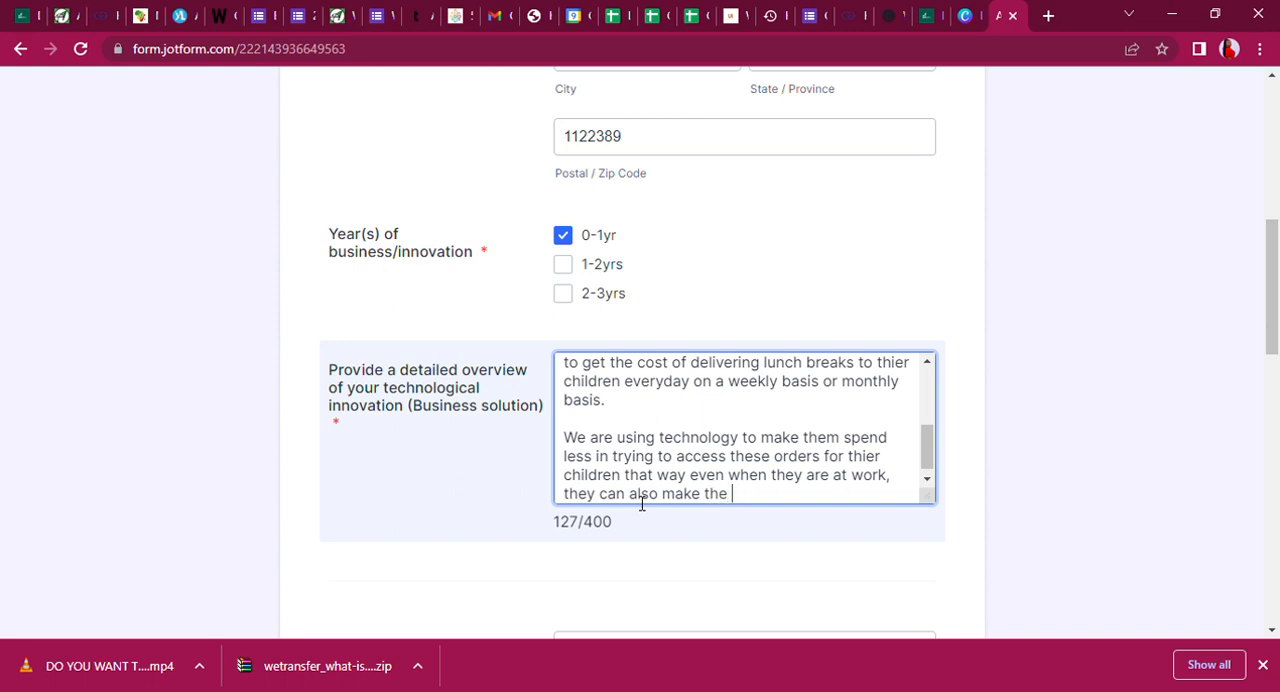
text(order with e)
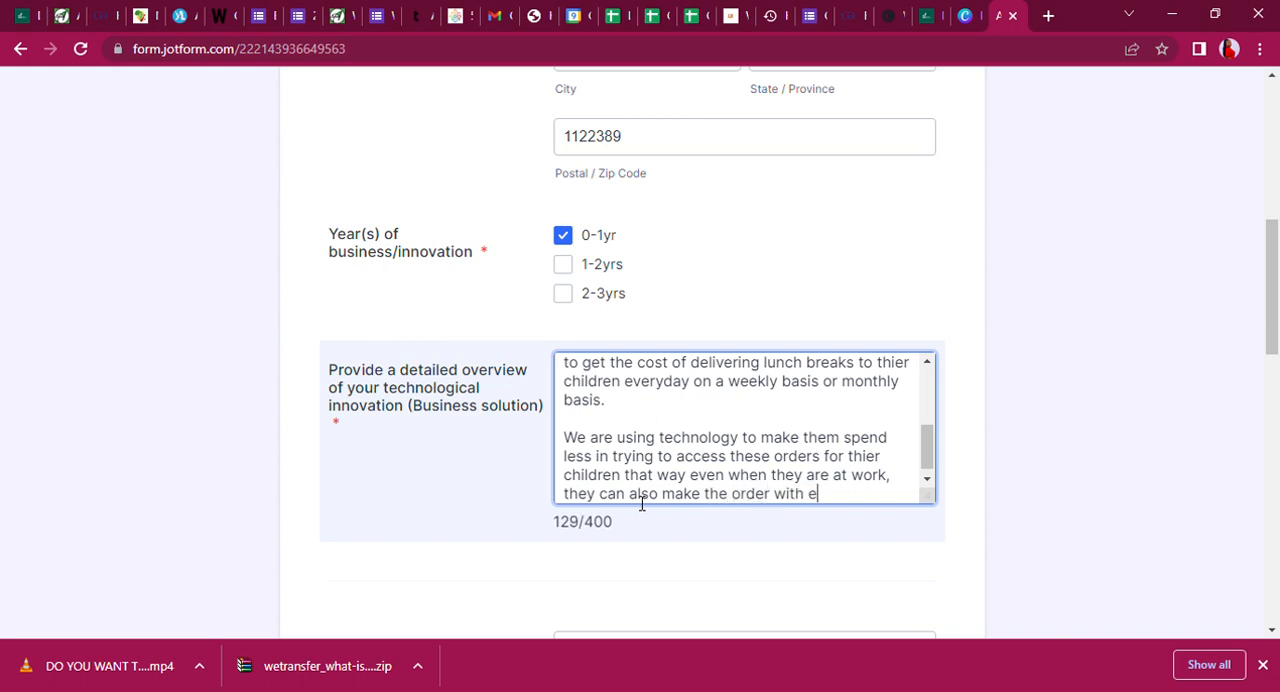
text(ase.)
Begin another paragraph in the overview with "Another beautiful thing about our solution is that mothers".
key(Return)
key(Return)
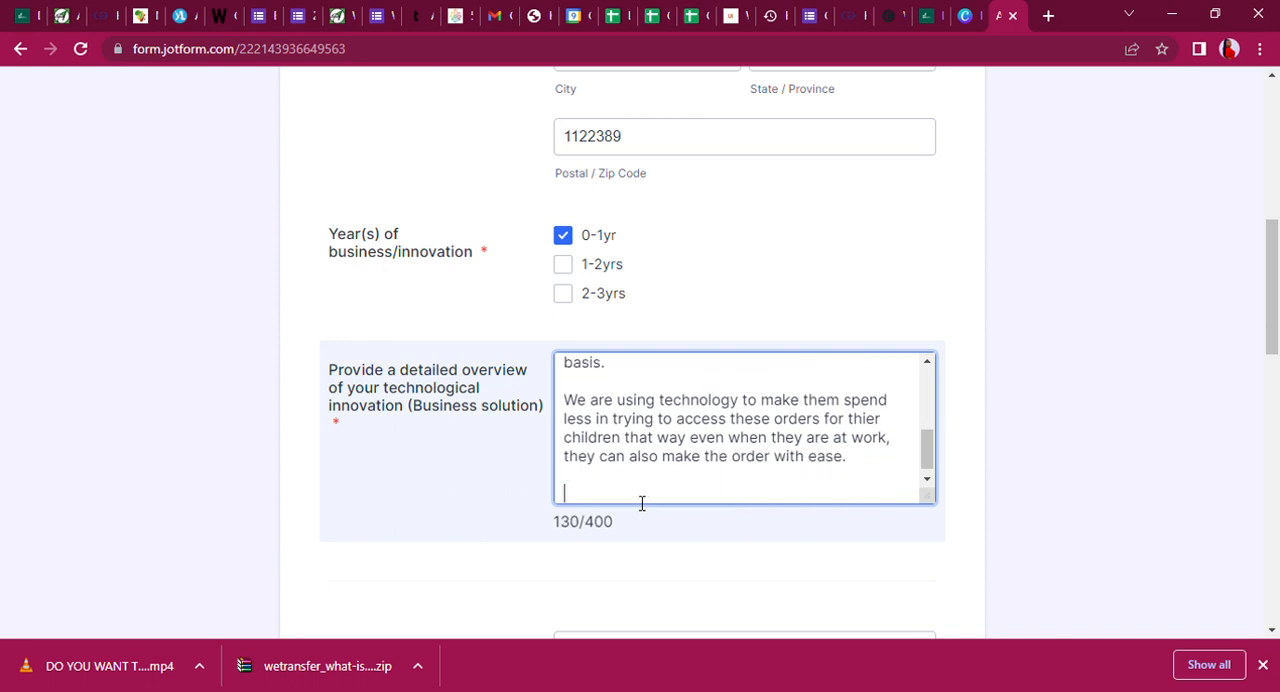
text(Another beaut)
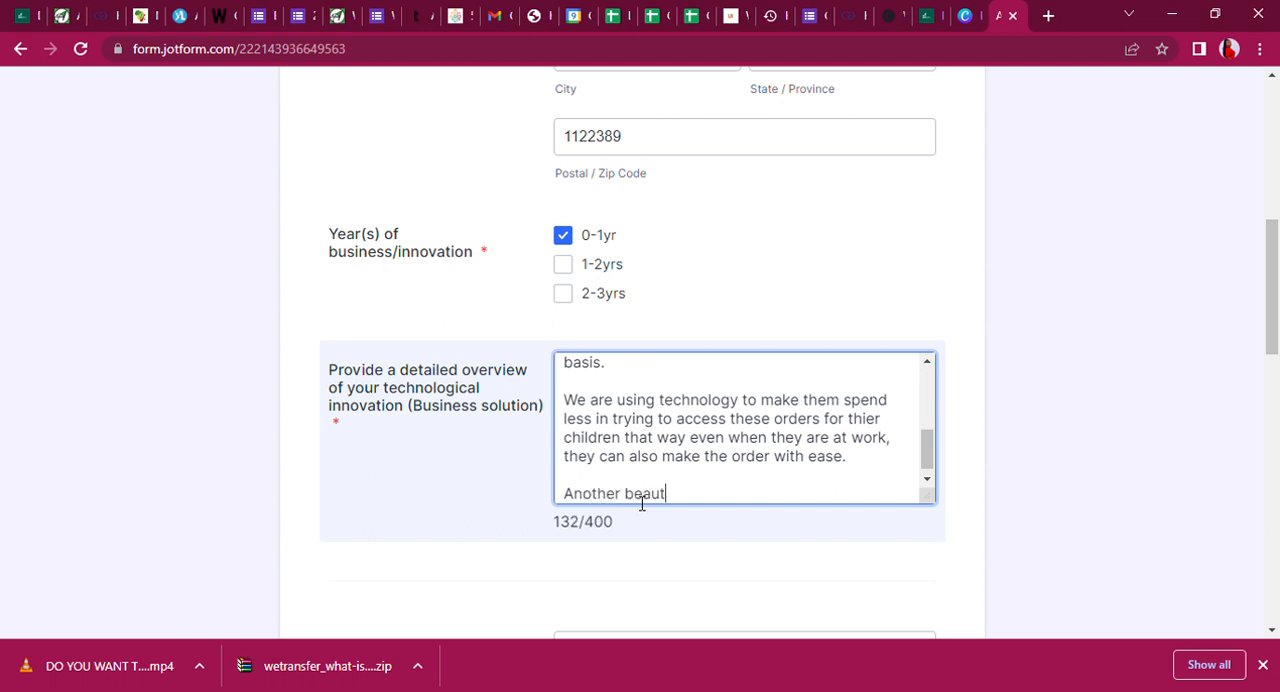
text(iful thing )
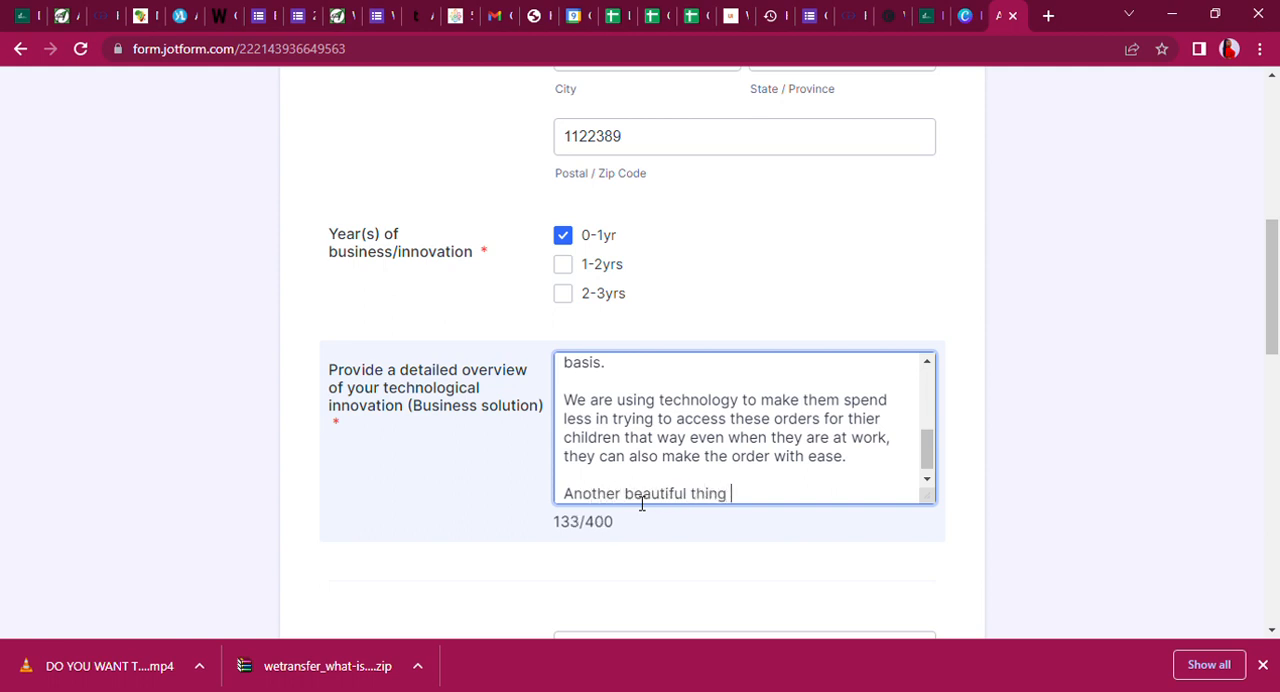
text(about our so)
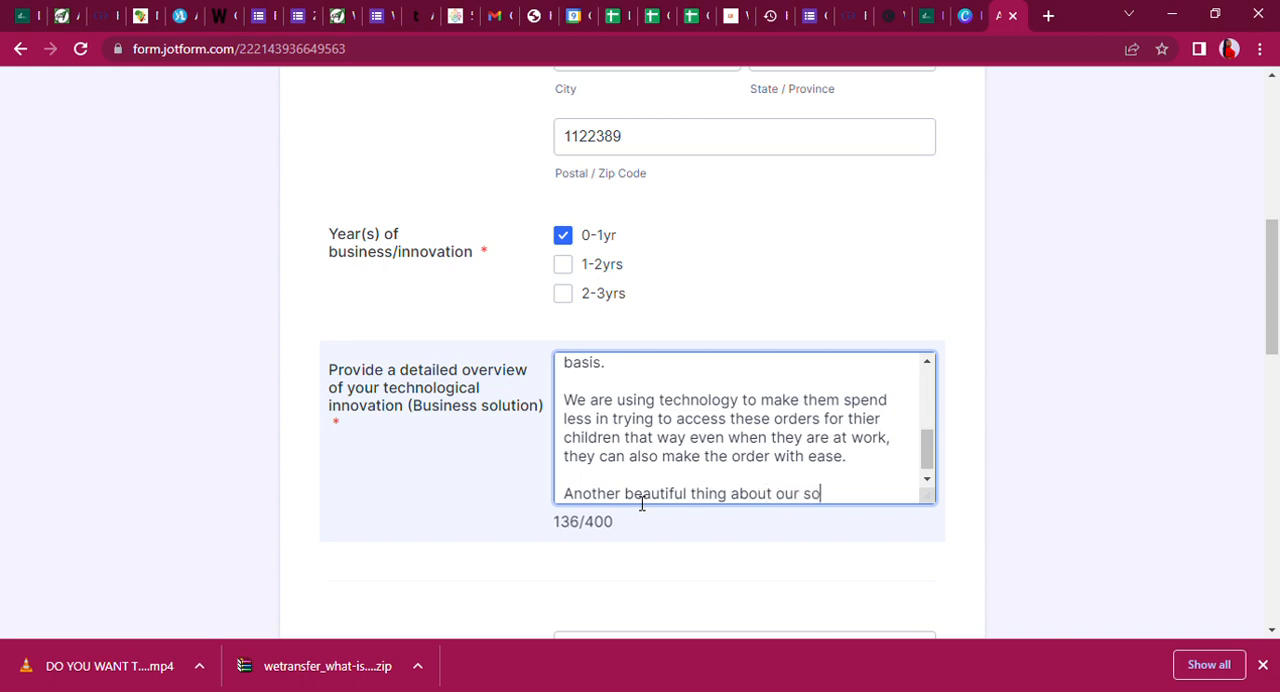
text(lution is that mother s)
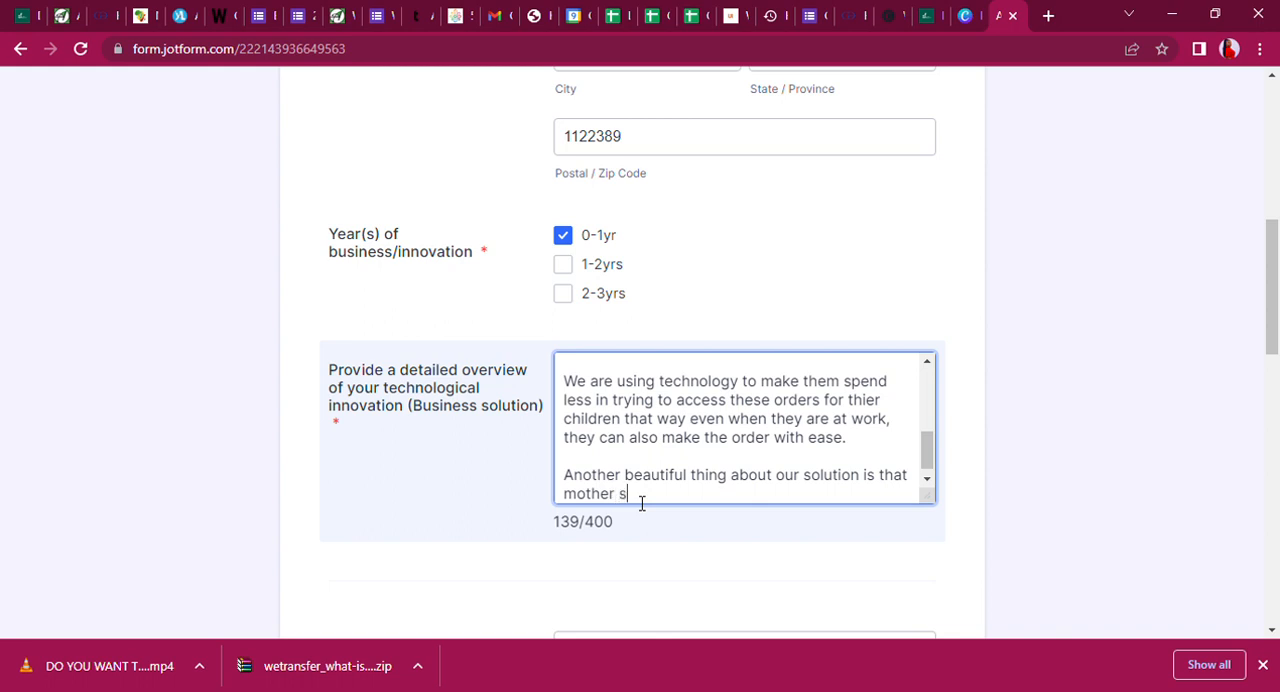
Extend the sentence about the solution with "and parents can save for thier children feeding within our platform".
key(BackSpace)
text(and pa)
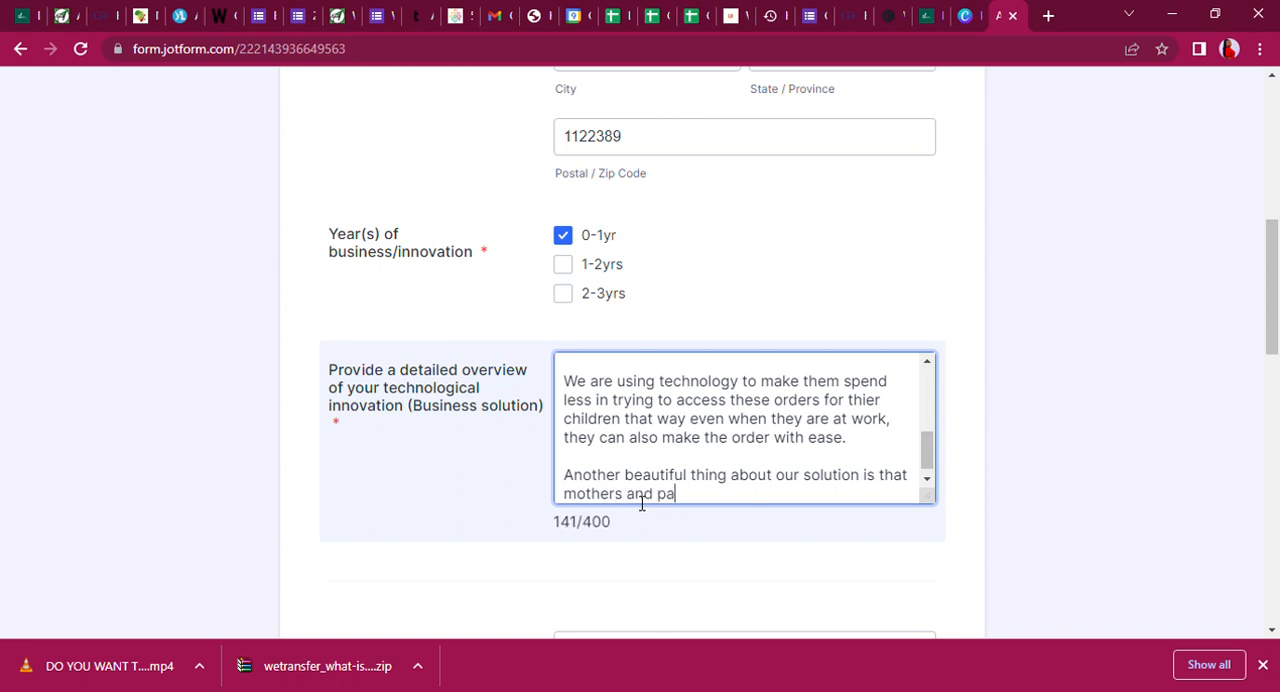
text(rents can sa)
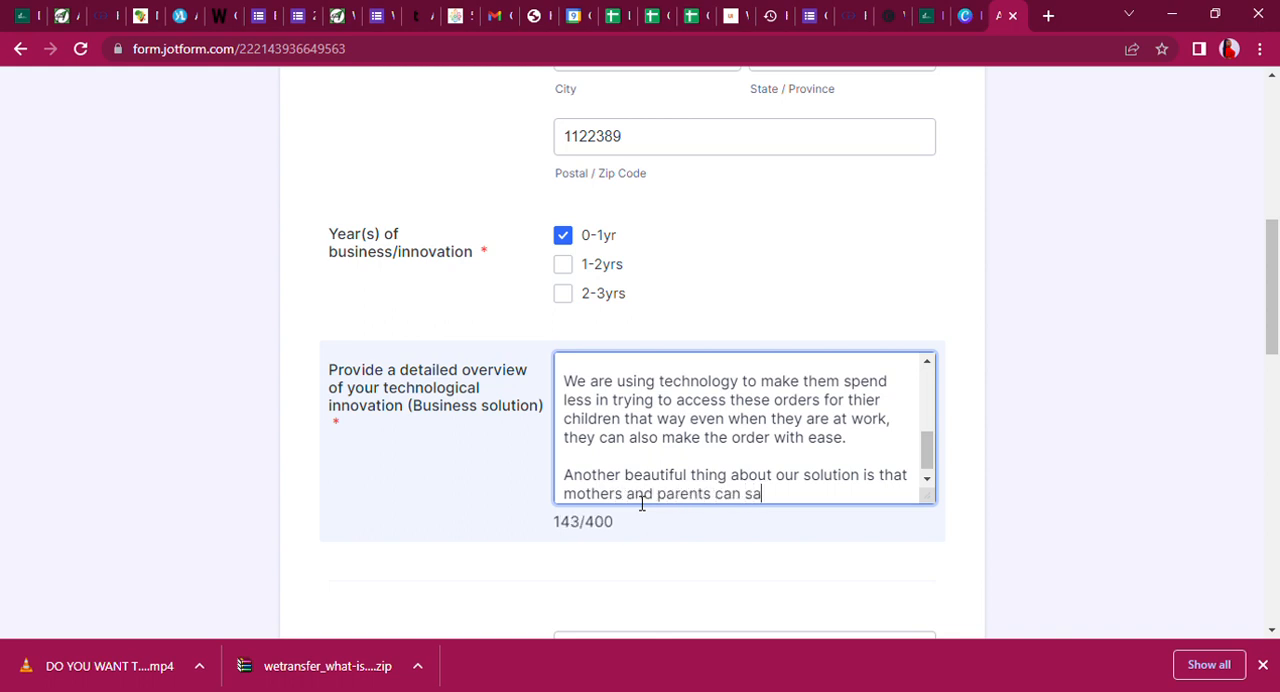
text(ve for thier )
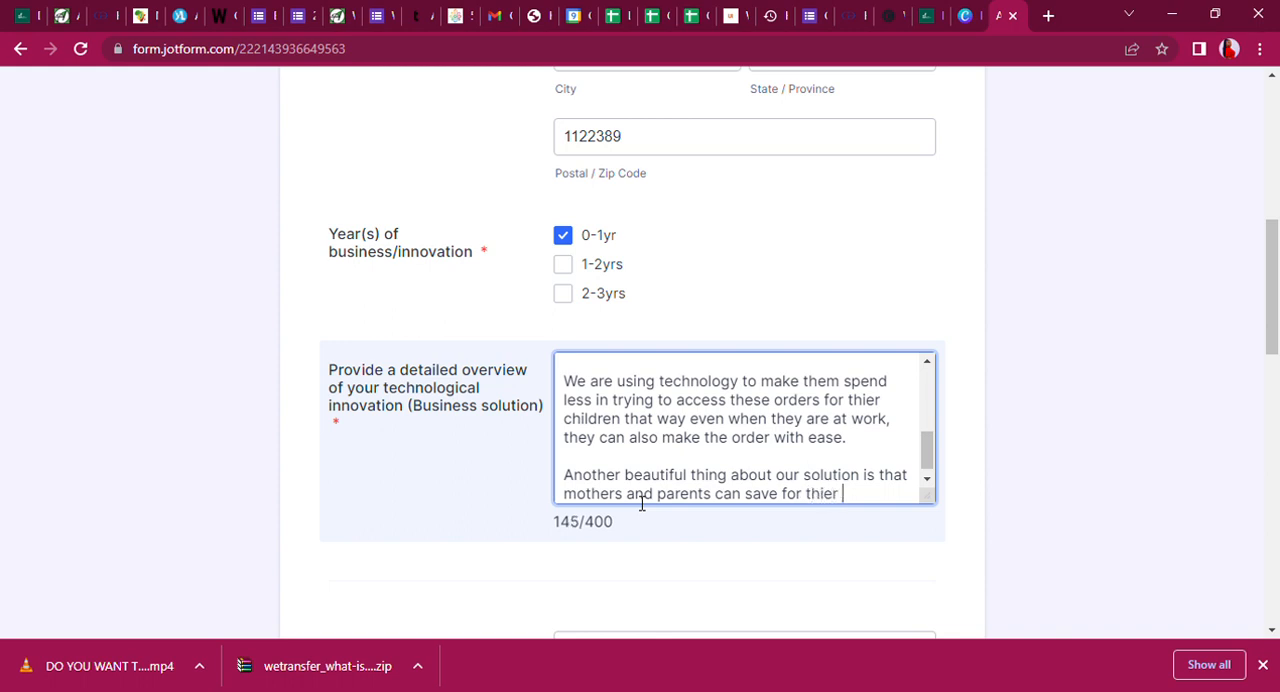
text(children feeding )
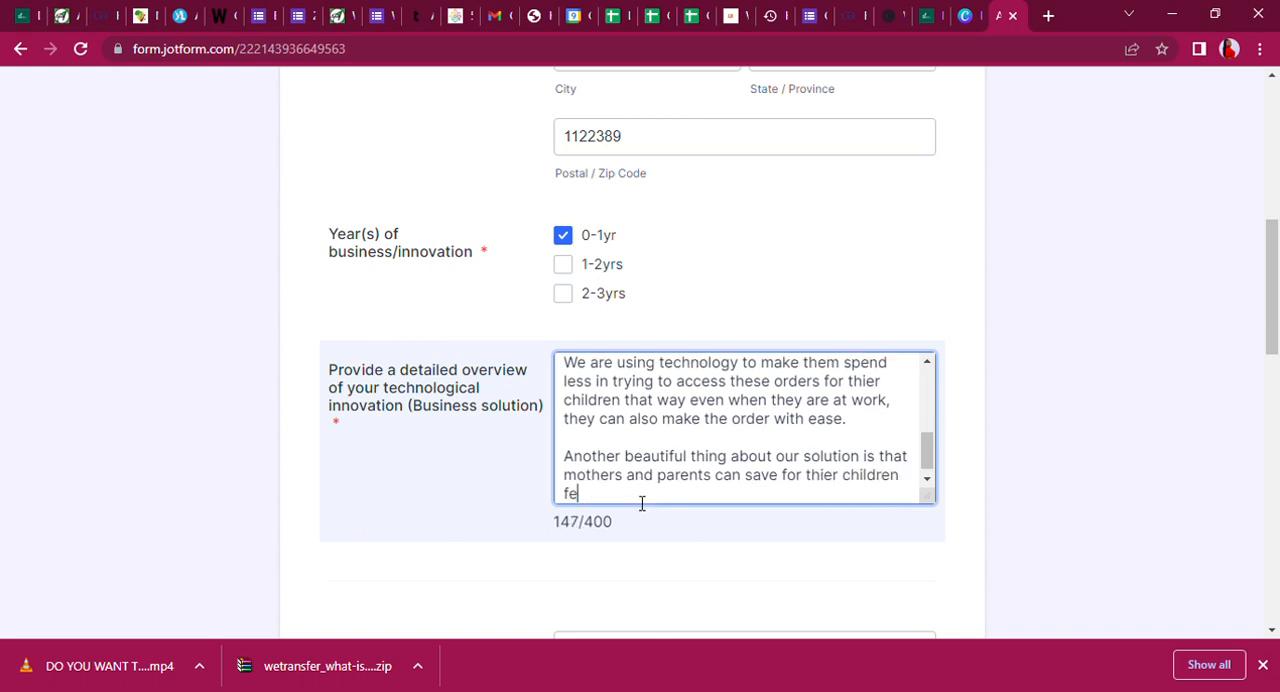
text(with)
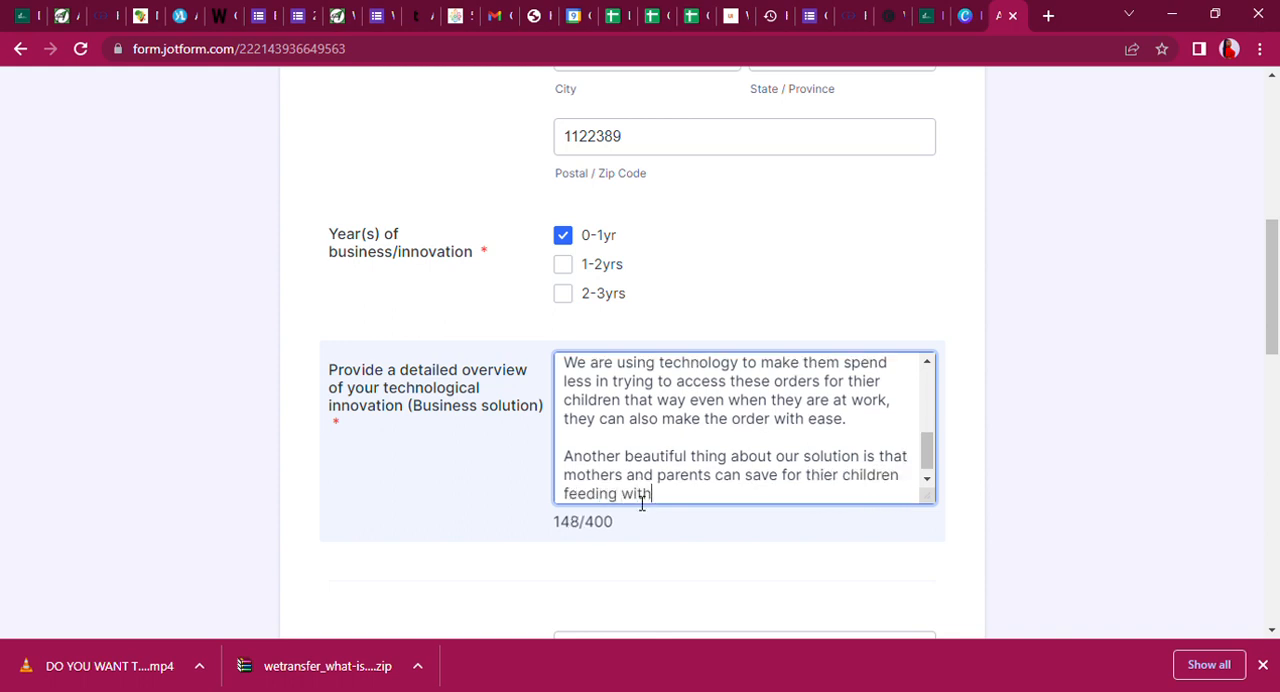
text(in our platfo)
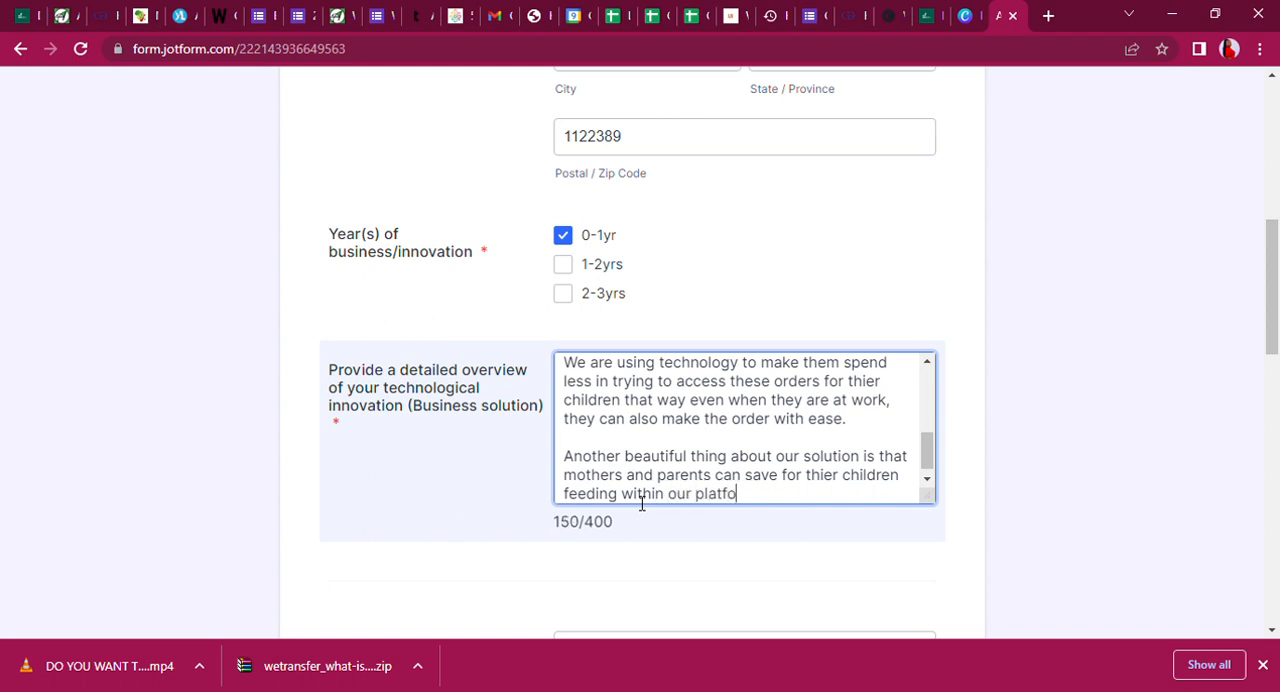
text(rm and then )
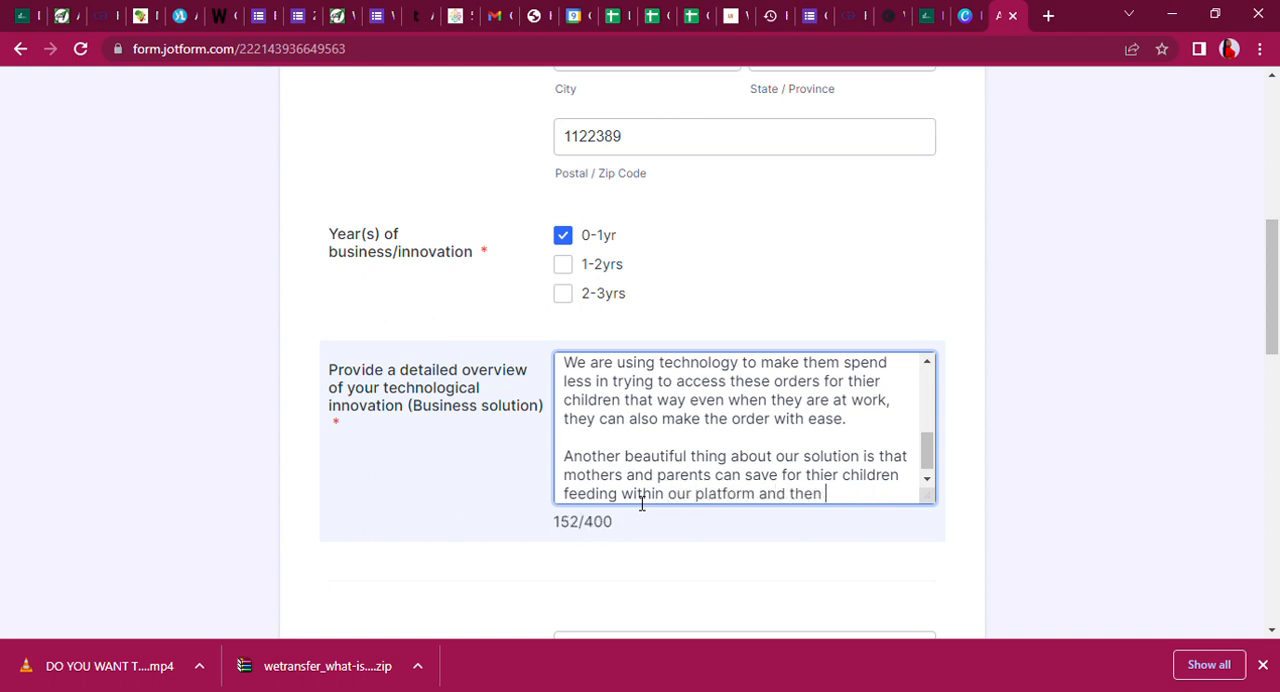
text(credi)
Complete the savings sentence with "and then use it to pay when they want to order.".
key(BackSpace)
key(BackSpace)
key(BackSpace)
key(BackSpace)
text(use it to pay when they)
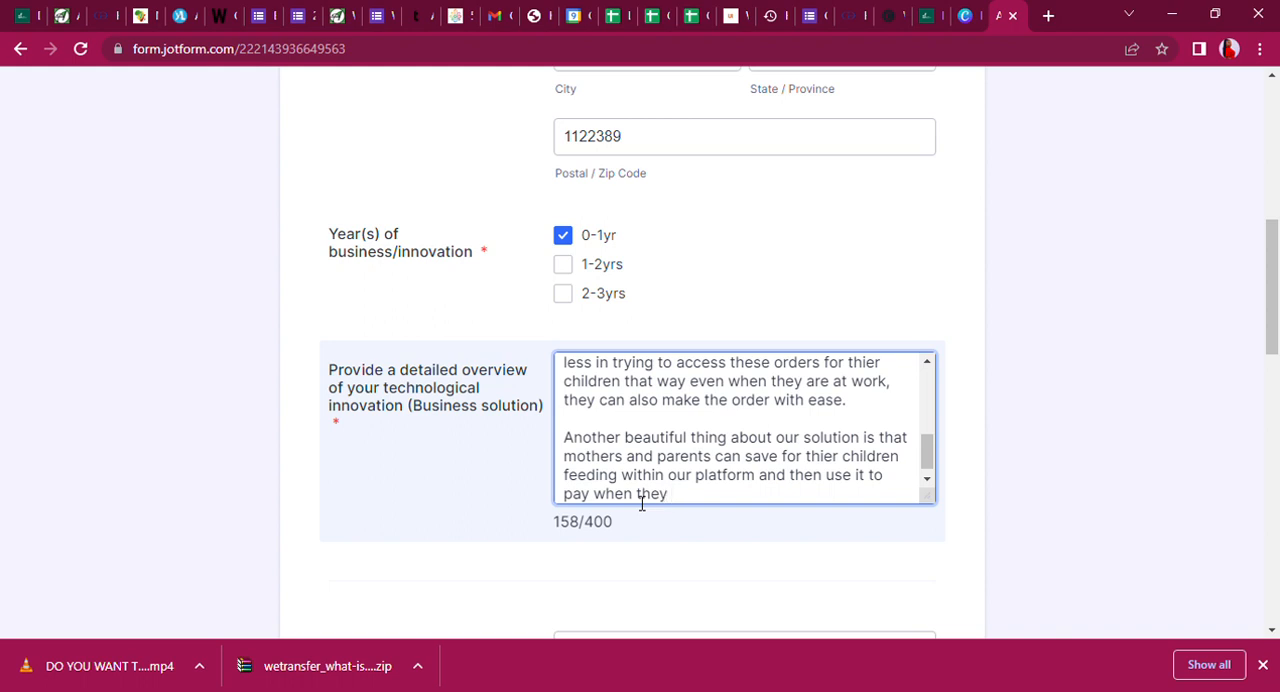
text( want to ord)
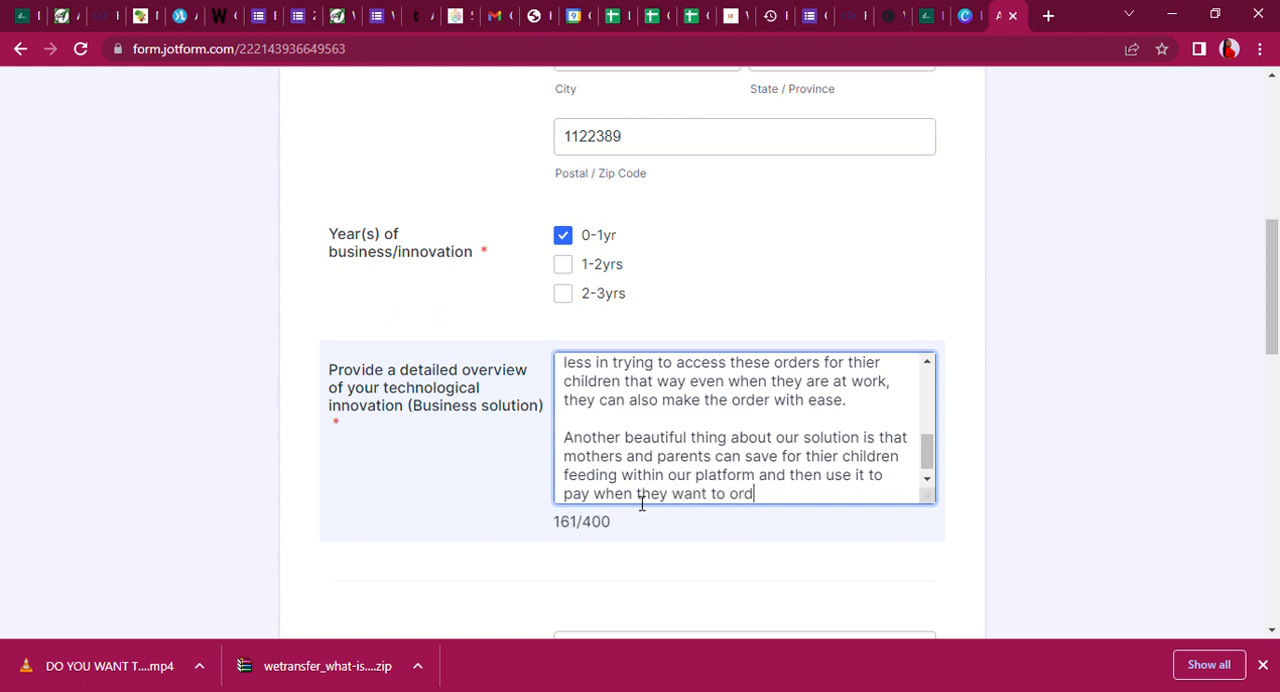
text(er.)
Add a new paragraph to the overview starting with "Currently we are targeting adamawa state".
key(Return)
key(Return)
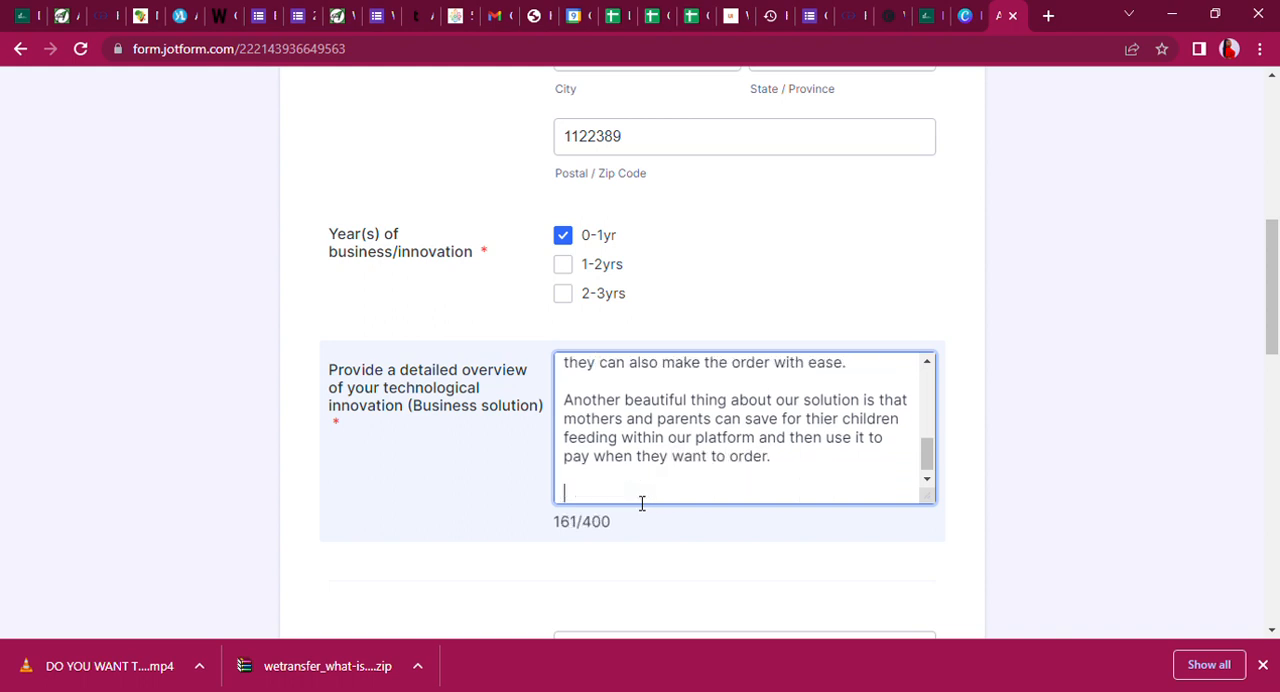
text(Currentl)
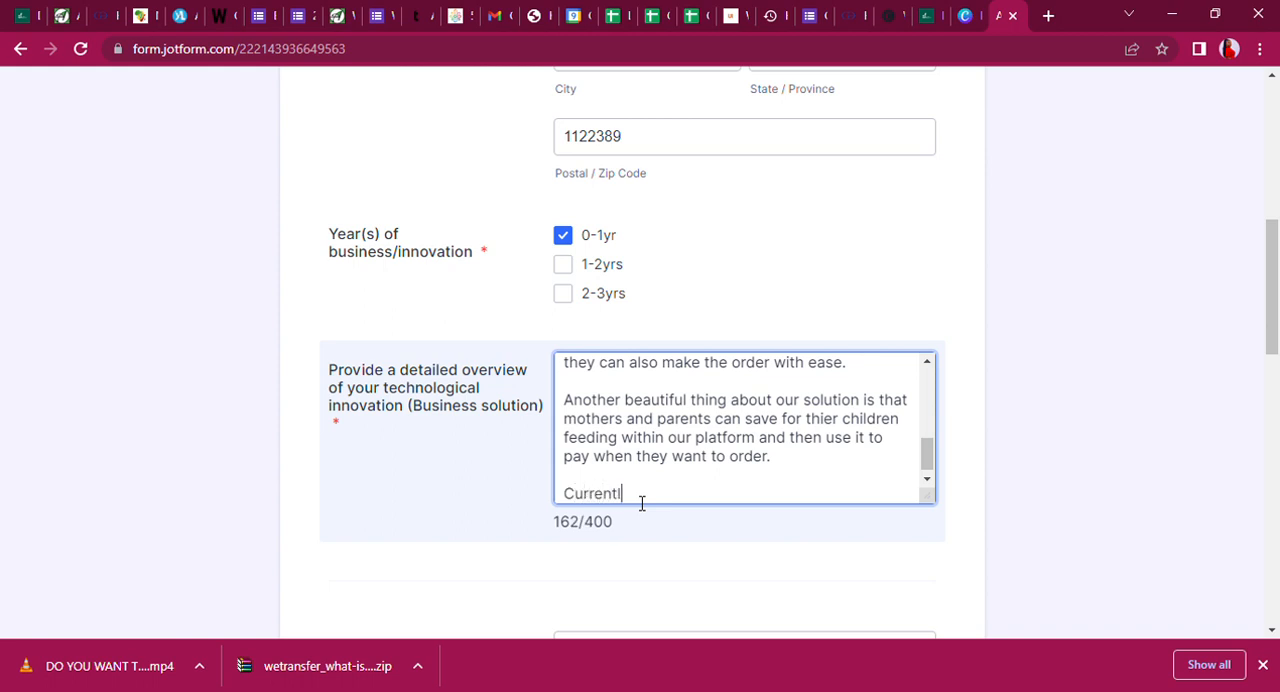
key(BackSpace)
text(y we are targ)
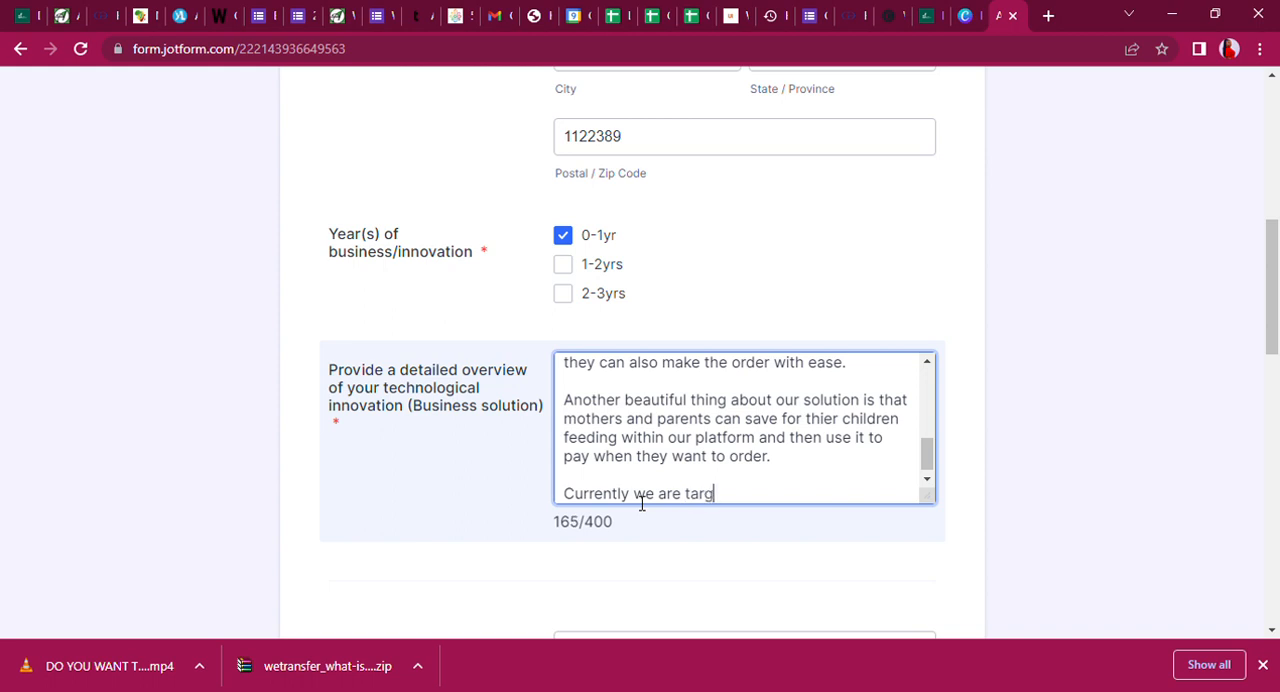
text(te)
key(BackSpace)
key(BackSpace)
text(ing)
key(BackSpace)
key(BackSpace)
key(BackSpace)
text(ting adamawa )
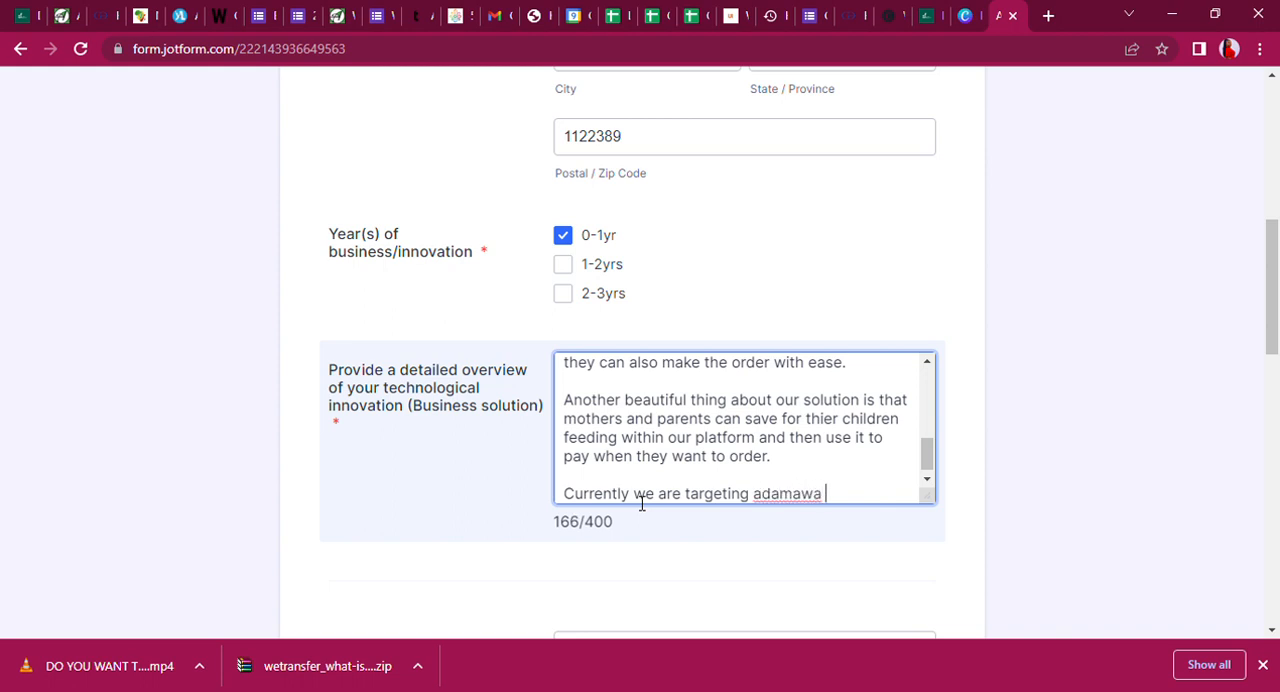
text(state witha a foc)
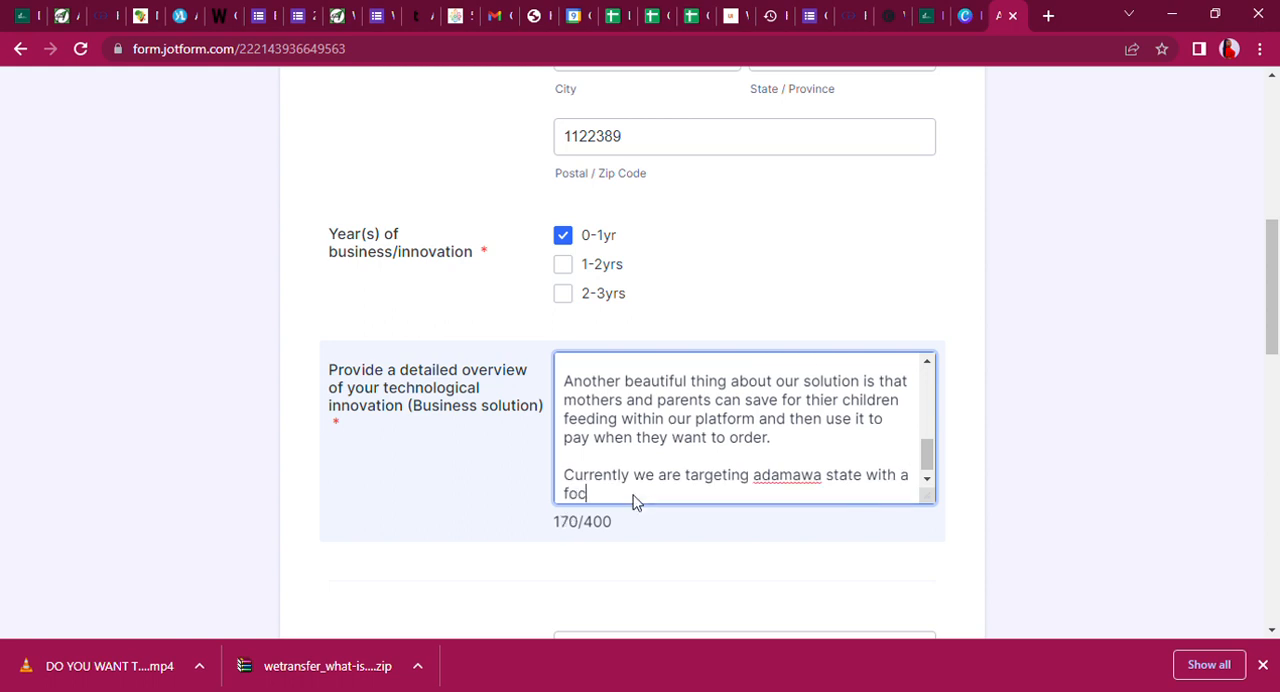
text(us on boa)
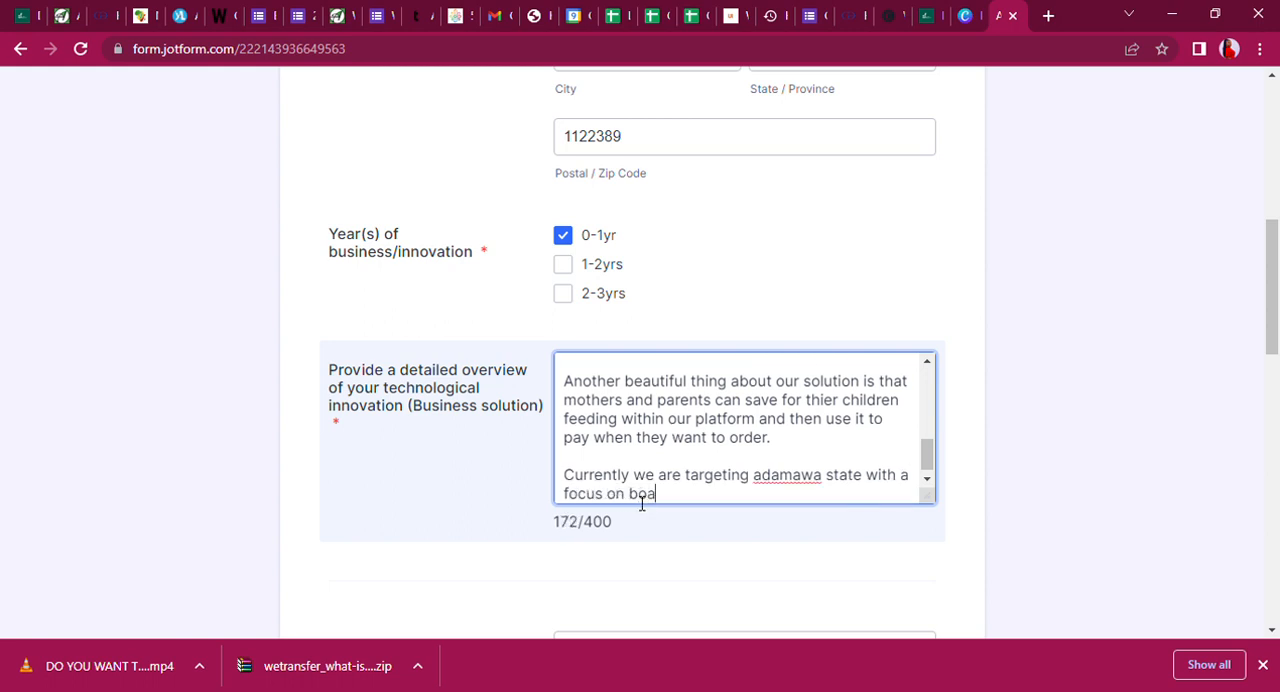
text(rding and prvit)
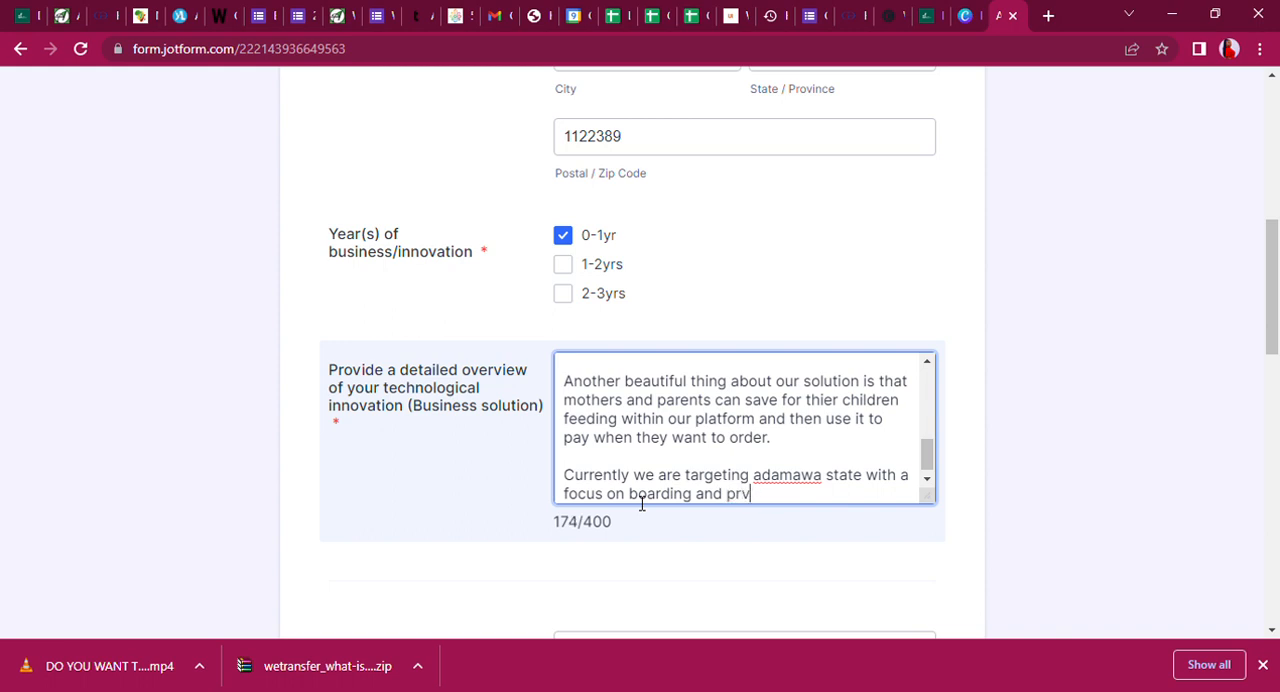
Add the target focus "with a focus on boarding and priavte schools" to the Adamawa sentence.
key(BackSpace)
text(iavte schools)
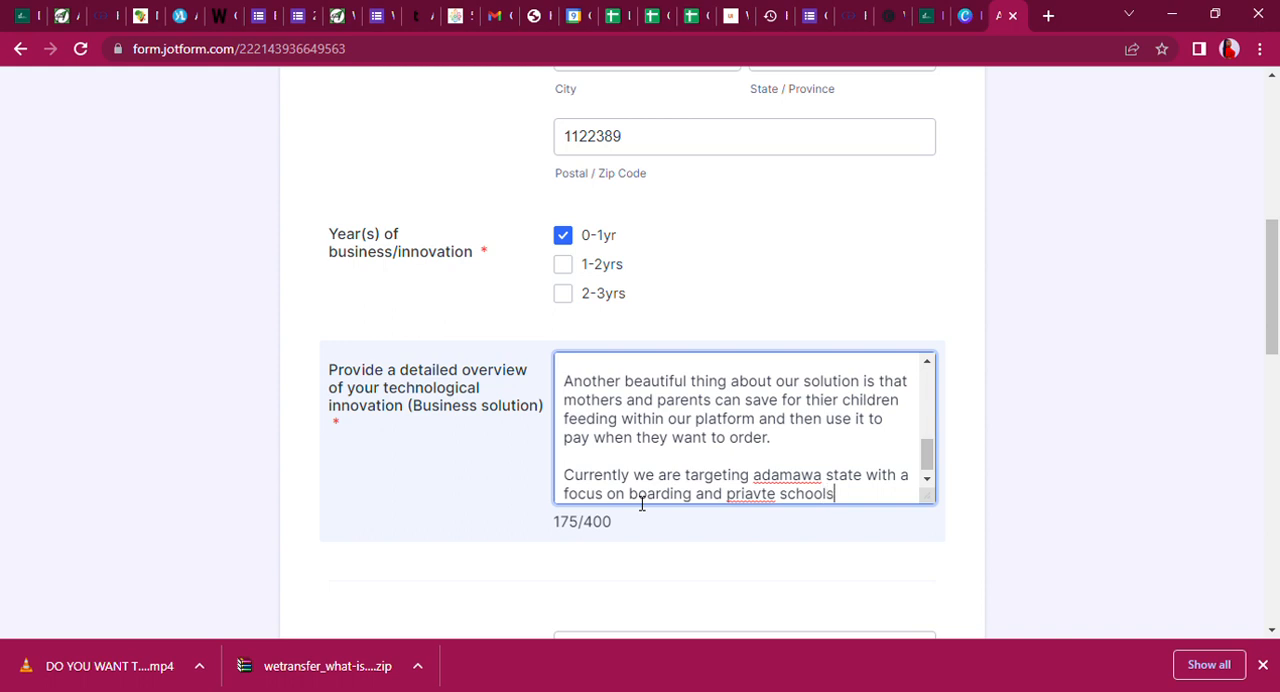
Correct the misspelled "priavte" to "private" in the overview's sentence about Adamawa state.
double_click(755, 495)
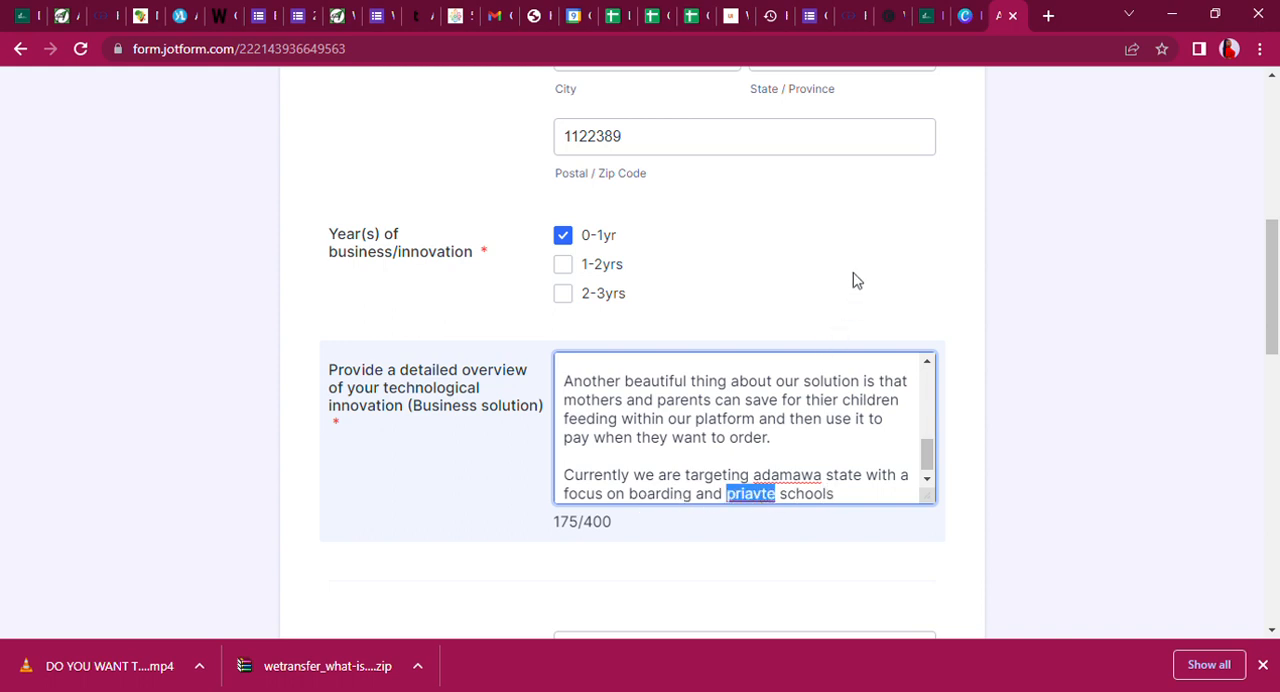
text(private)
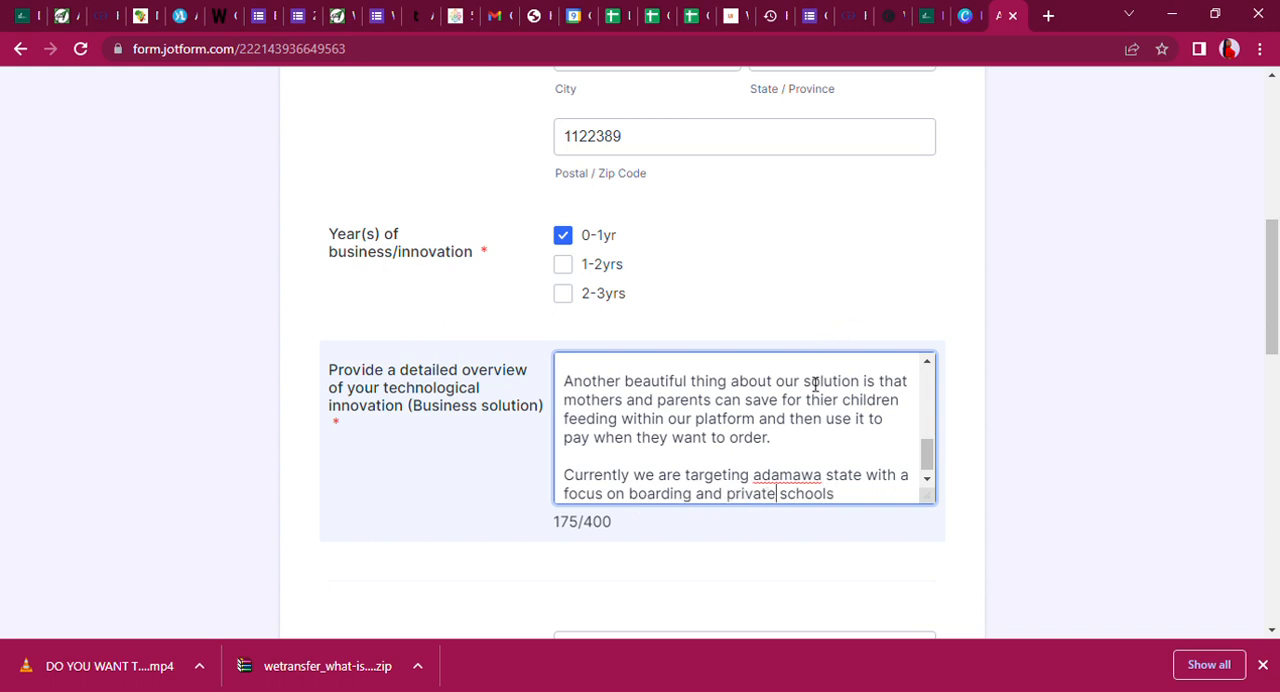
double_click(800, 478)
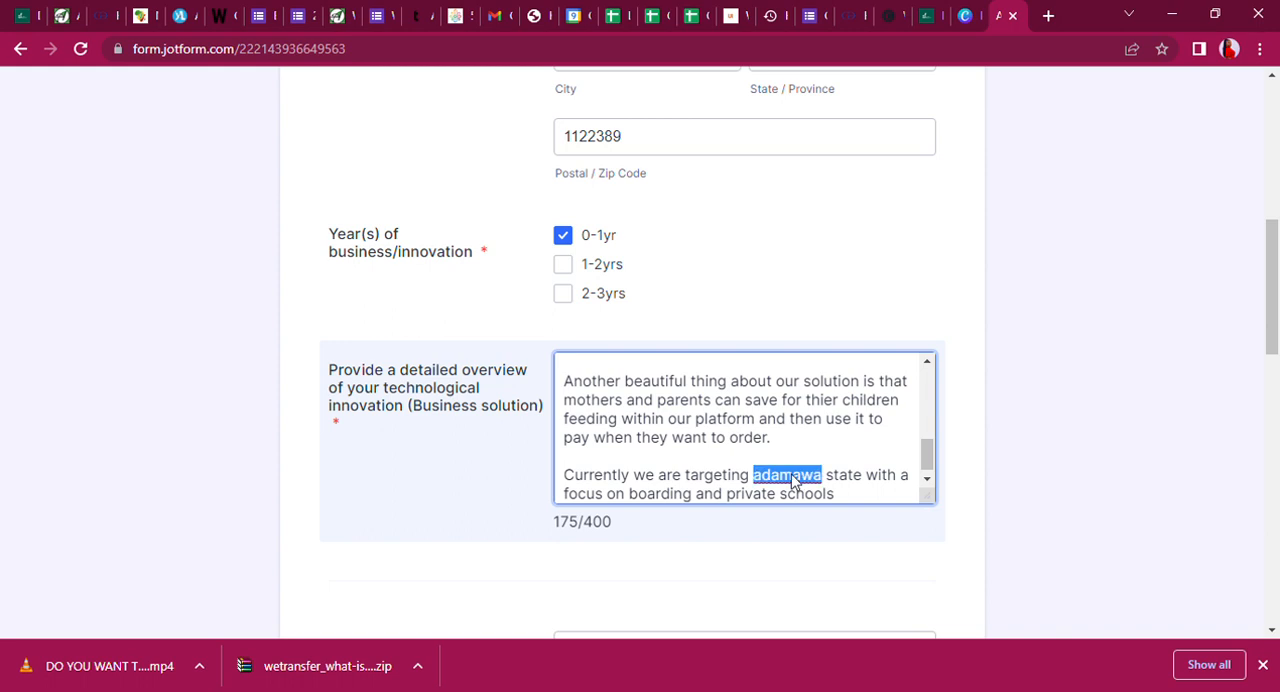
Replace "schools" at the end of the Adamawa sentence with "which are over 300 in number".
click(855, 500)
key(BackSpace)
key(BackSpace)
key(BackSpace)
key(BackSpace)
key(BackSpace)
key(BackSpace)
key(BackSpace)
text(which a)
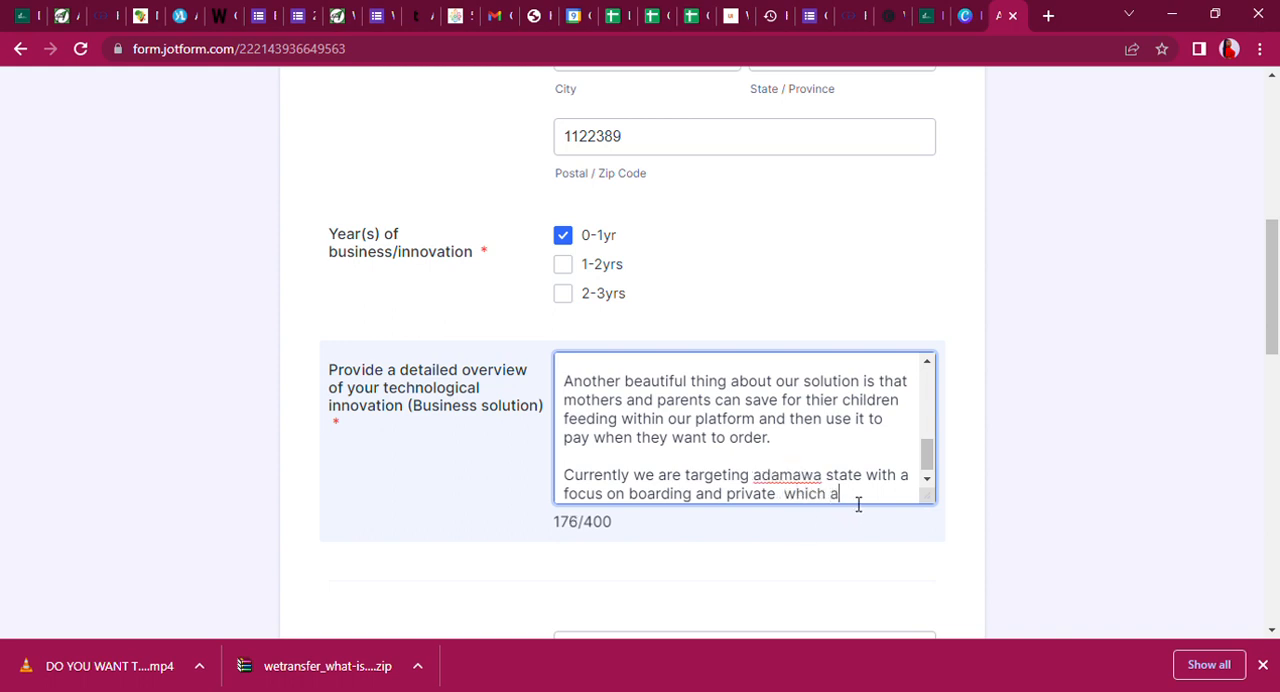
text(re over 300)
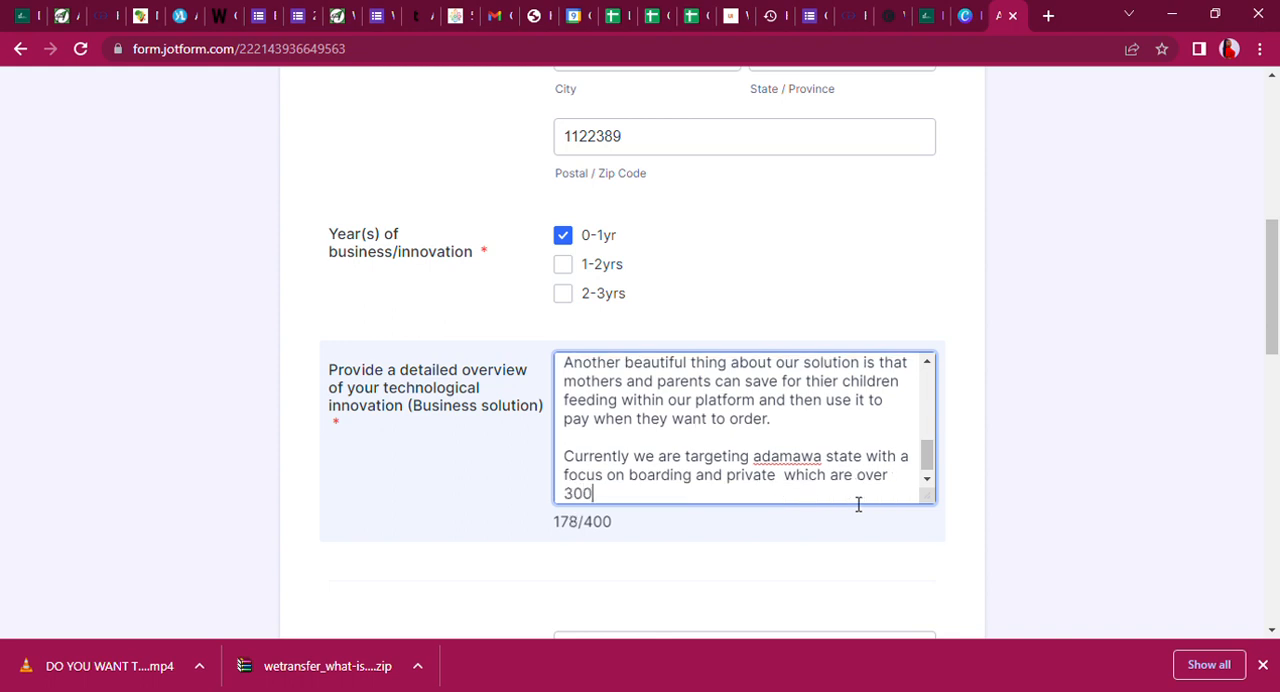
text( in number )
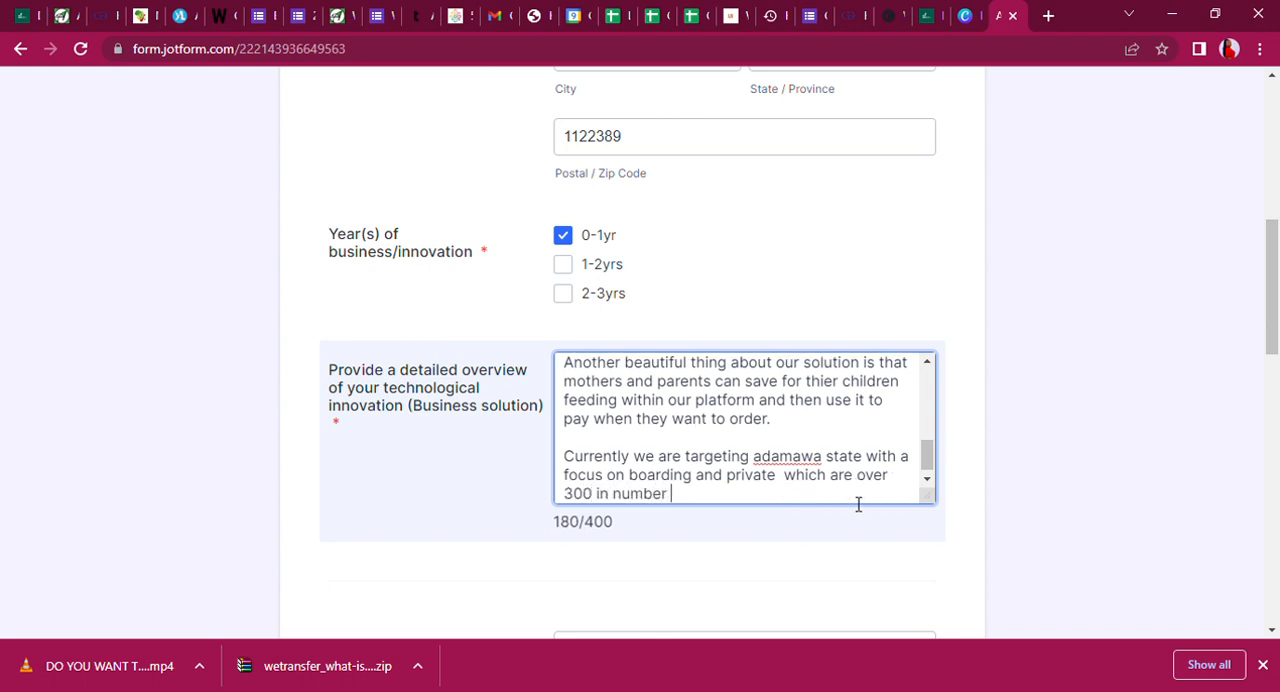
text(of which eac)
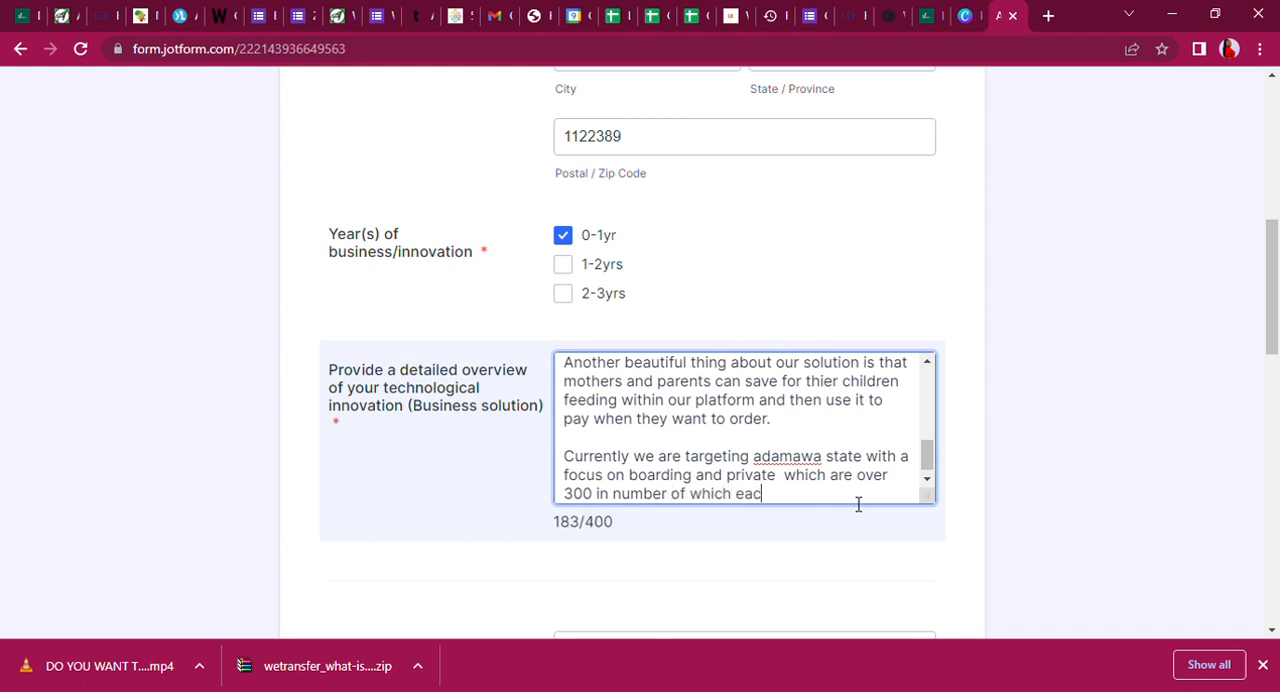
text(h school has)
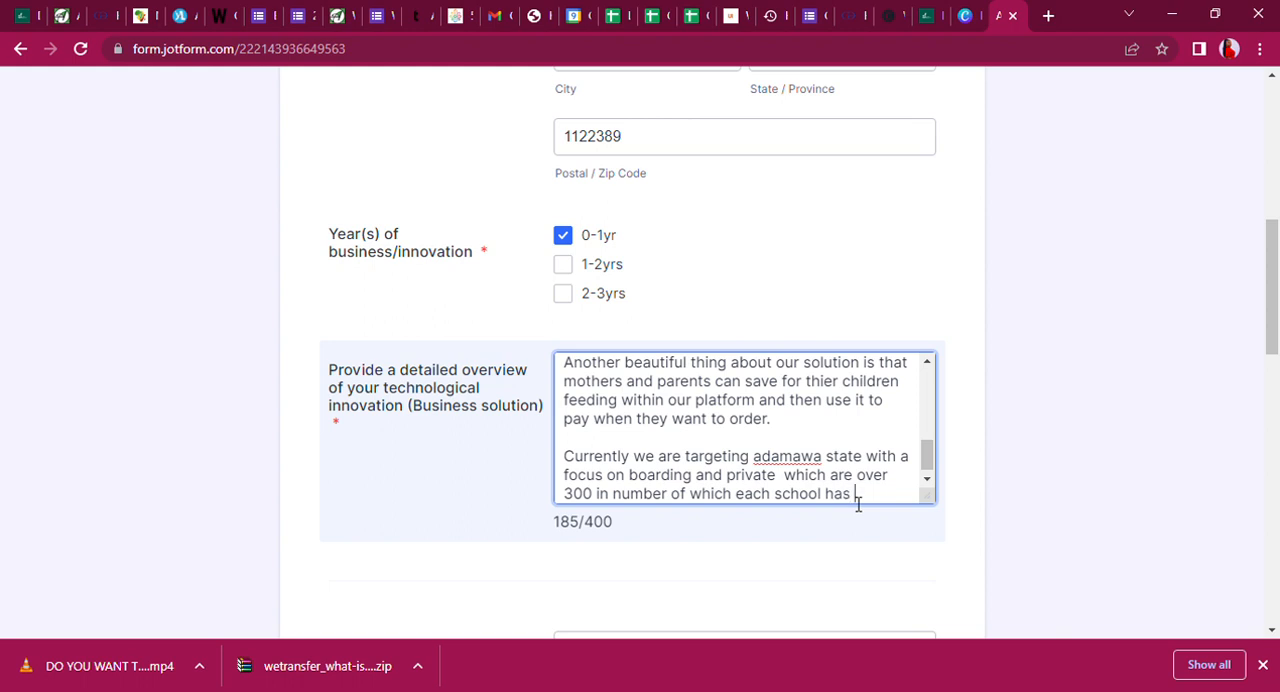
text( 3000 potential)
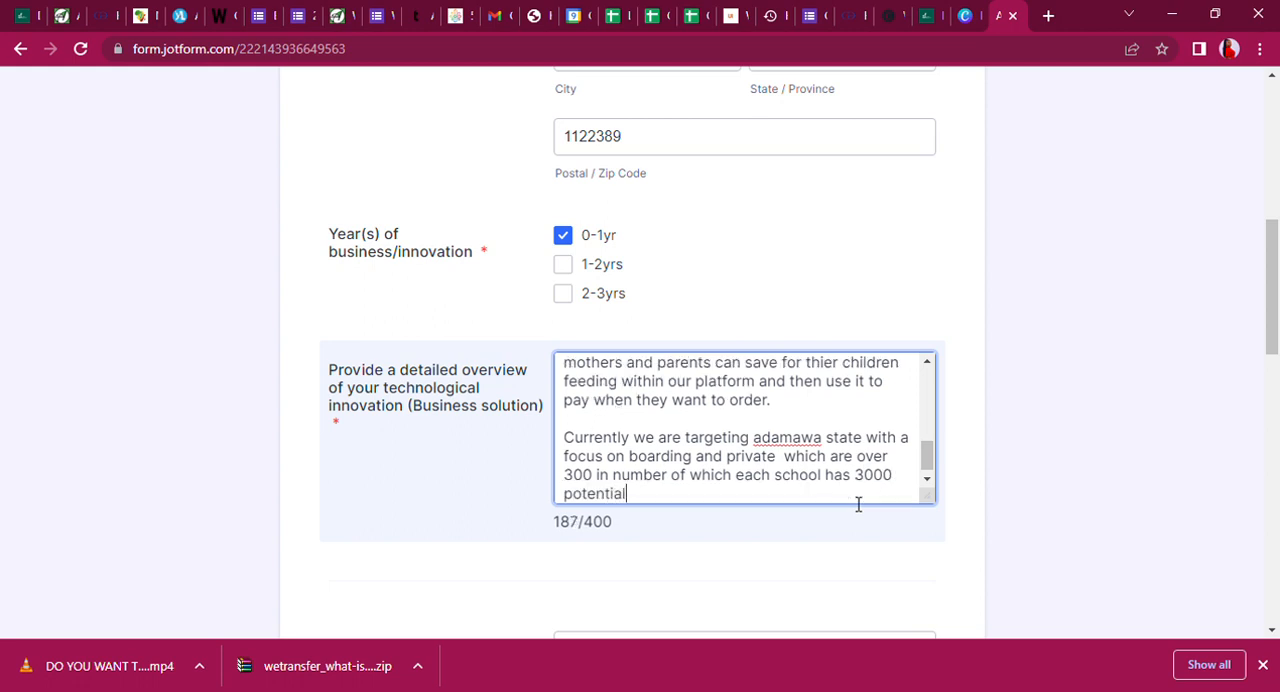
text( parents who)
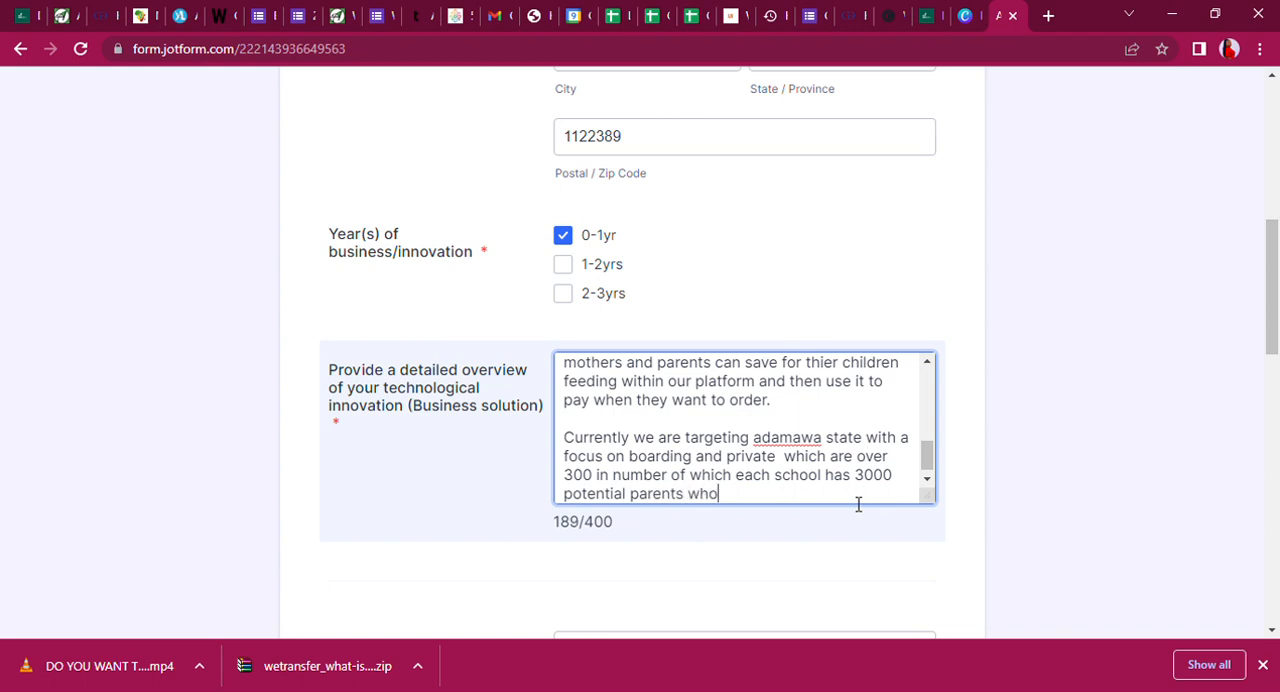
text( are our traget)
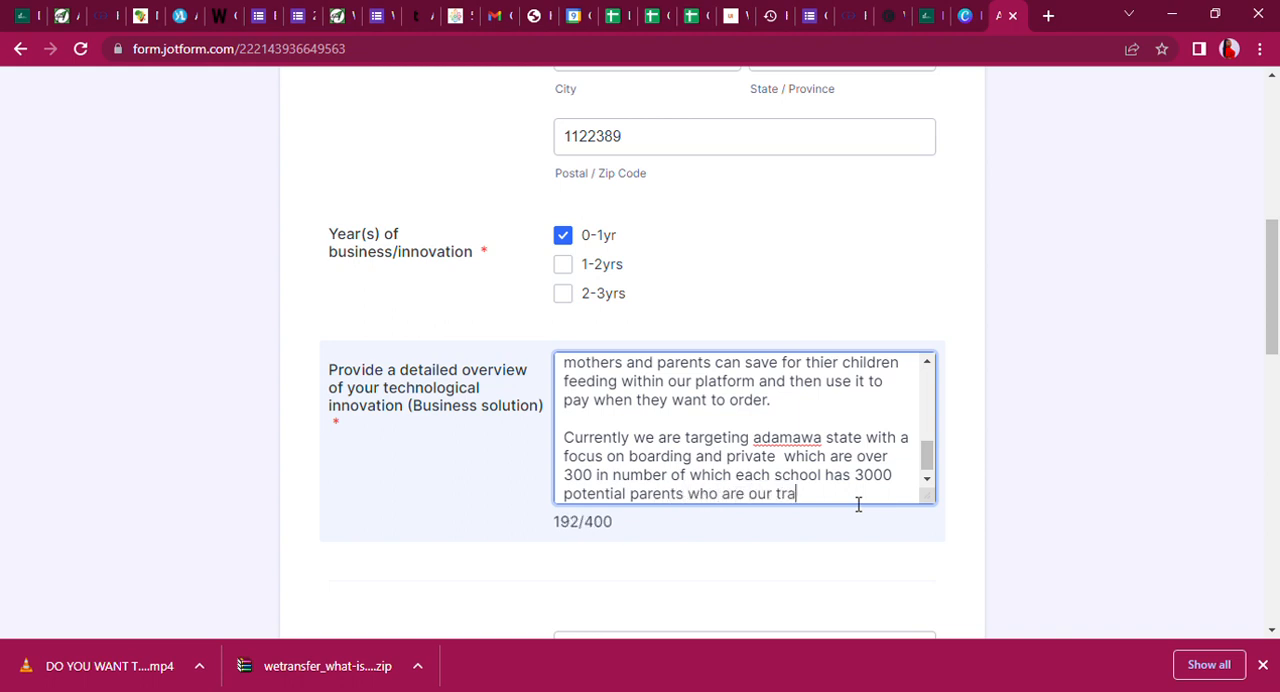
Complete the Adamawa sentence with "potential parents who are our target audience.".
key(BackSpace)
key(BackSpace)
key(BackSpace)
key(BackSpace)
key(BackSpace)
text(arget audien)
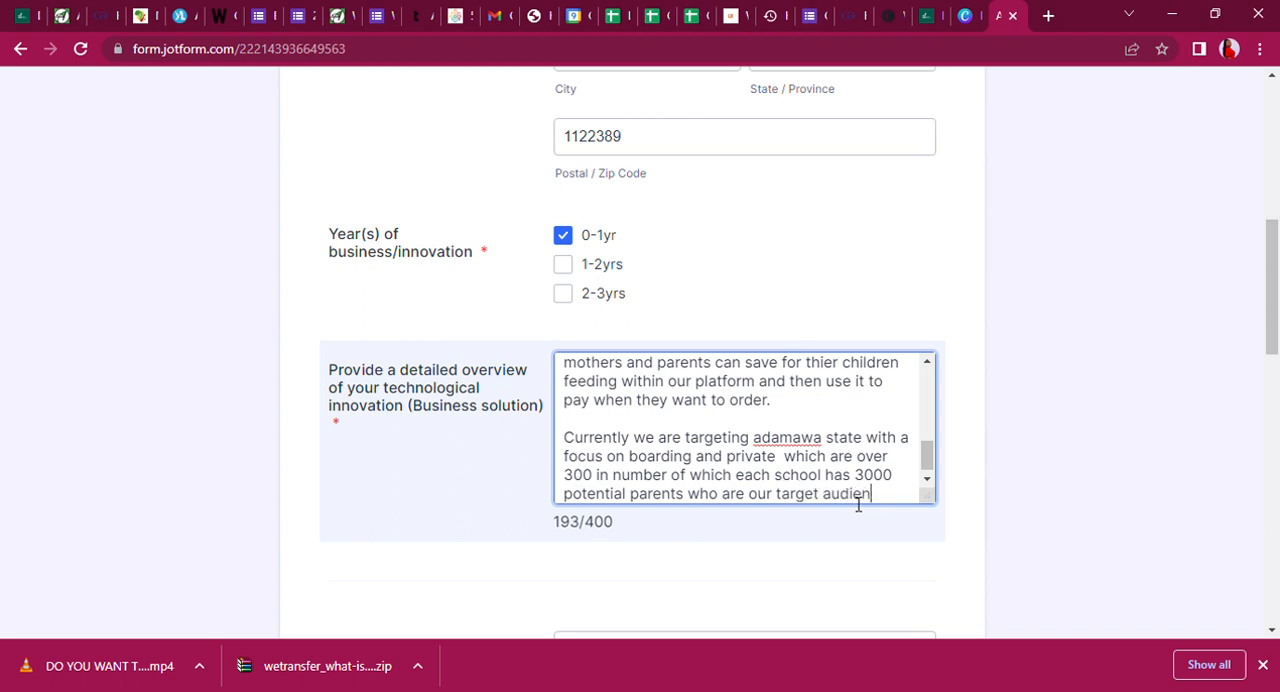
text(ce.)
Add a new closing paragraph to the overview reading "With Can farm, parents an provide thier children healthy meals".
key(Return)
key(Return)
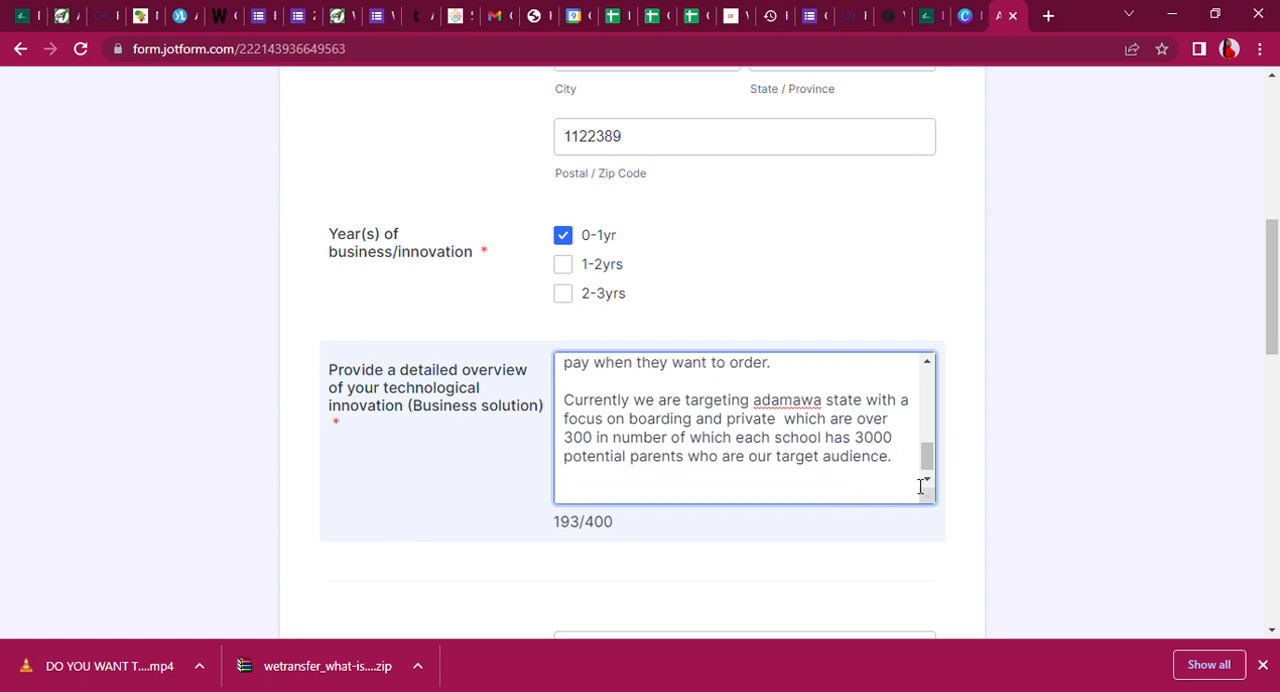
drag(1278, 280, 1238, 311)
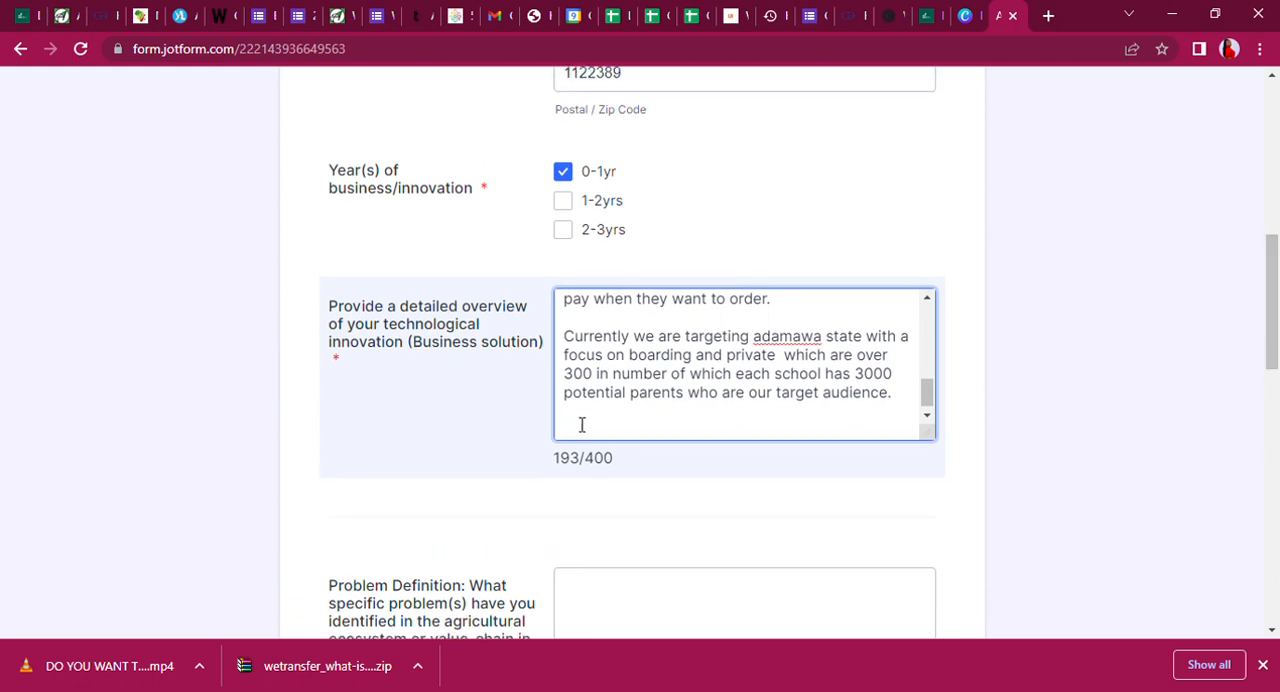
text(With Can farm, parents)
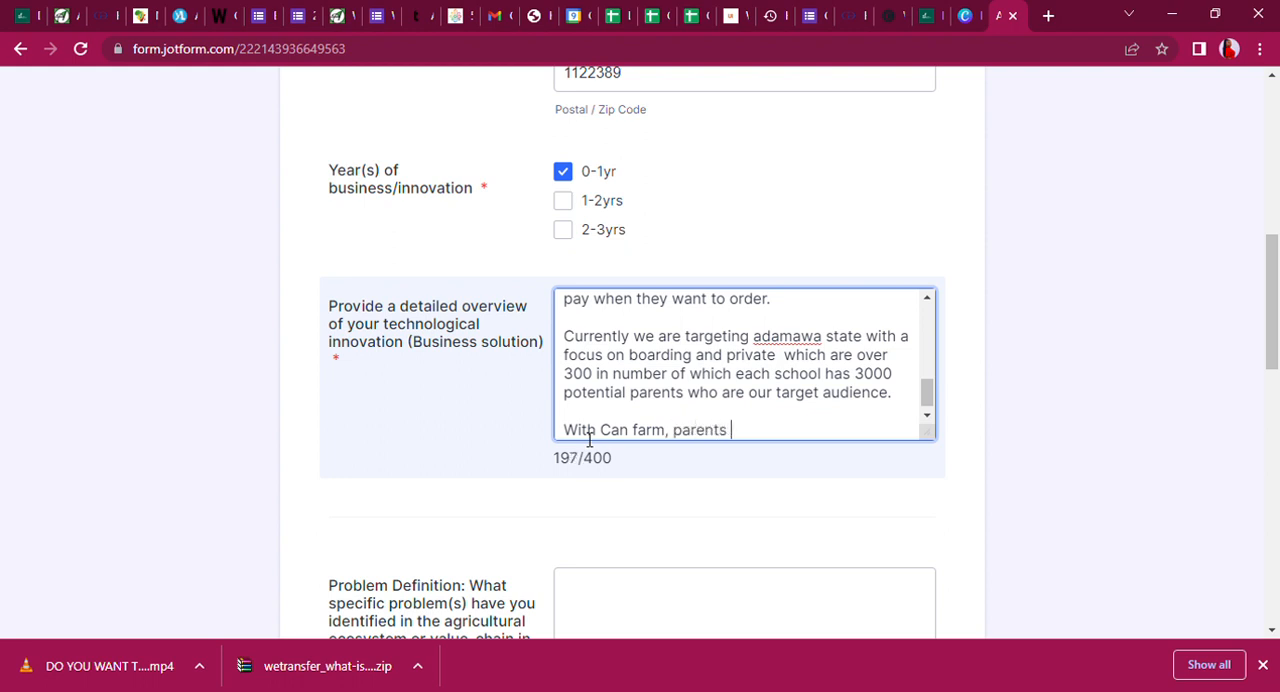
text( an provi)
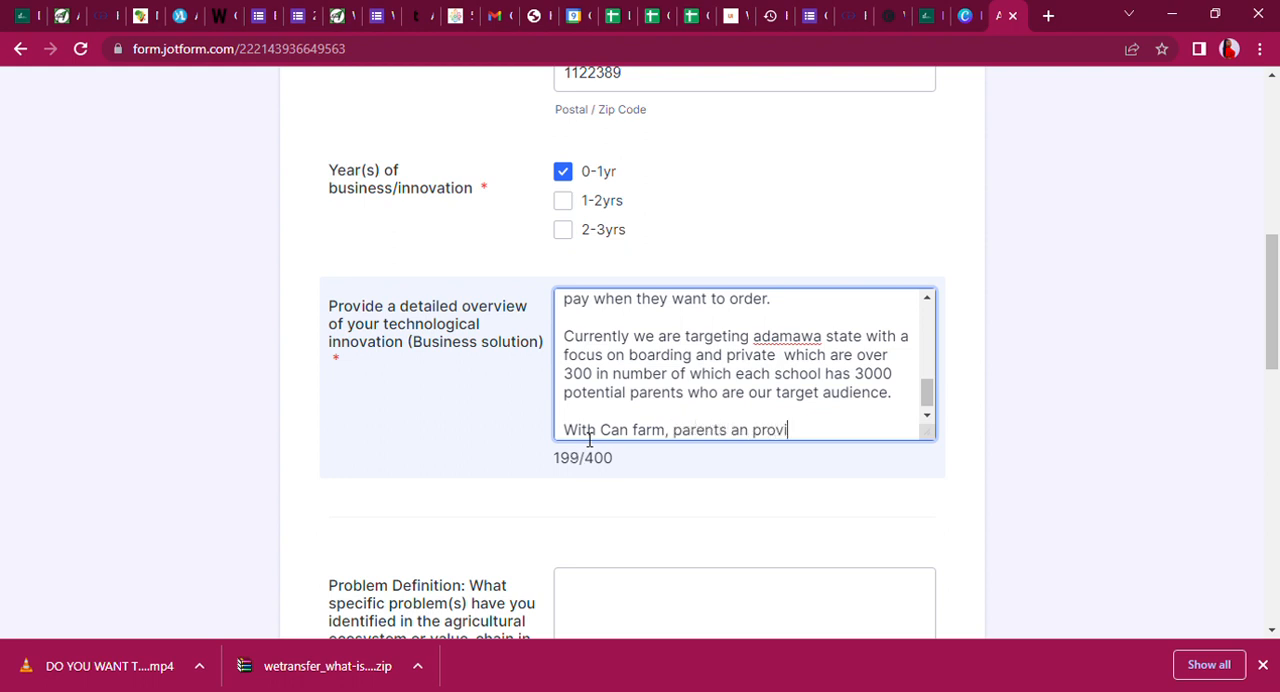
text(de thier ch)
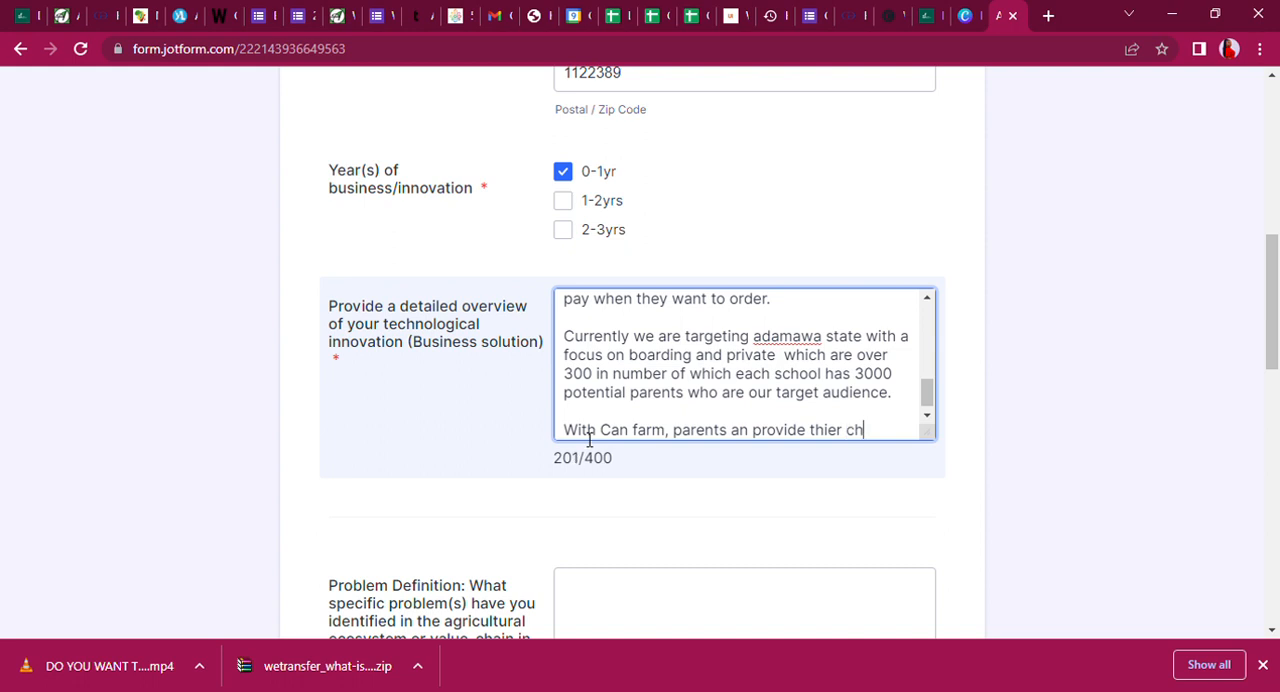
text(ildren hea)
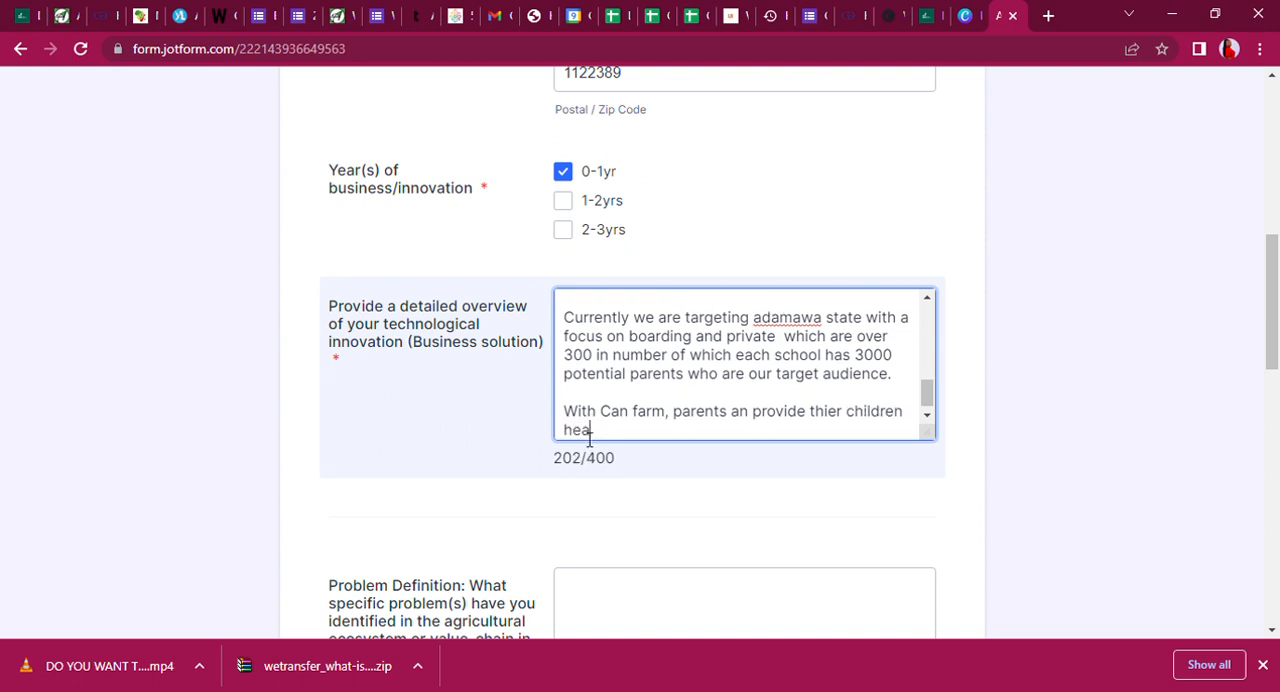
text(lthy meals )
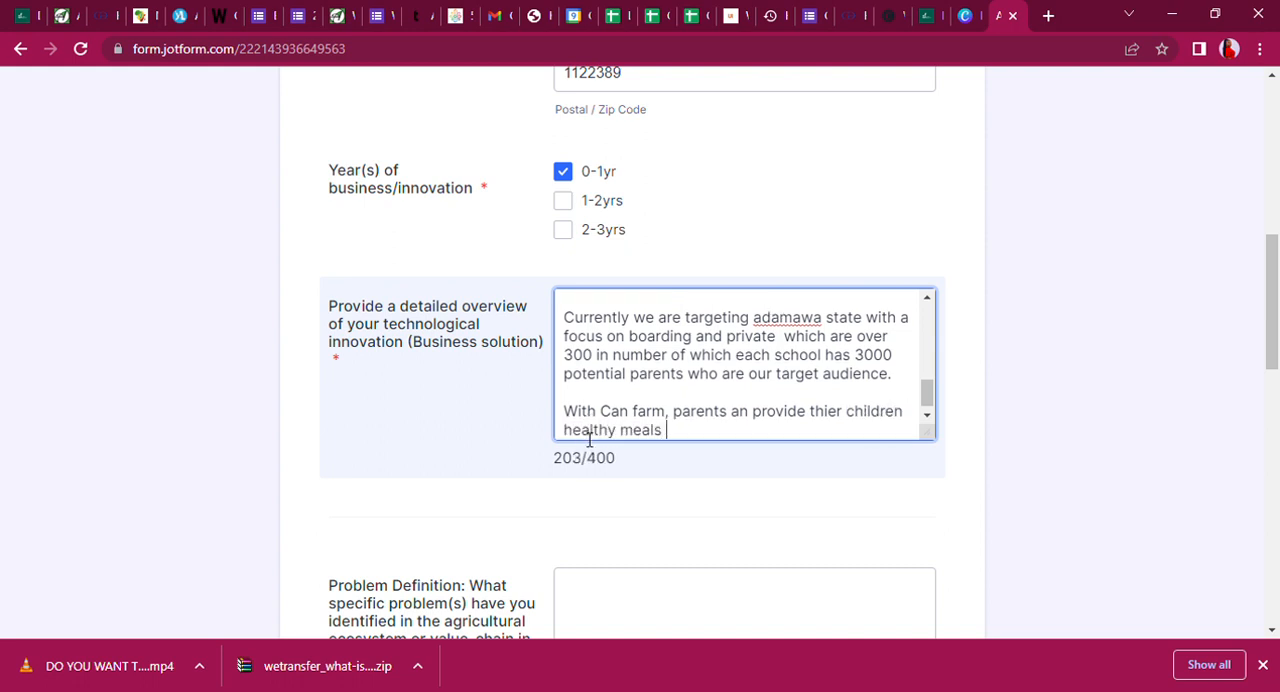
text(without br)
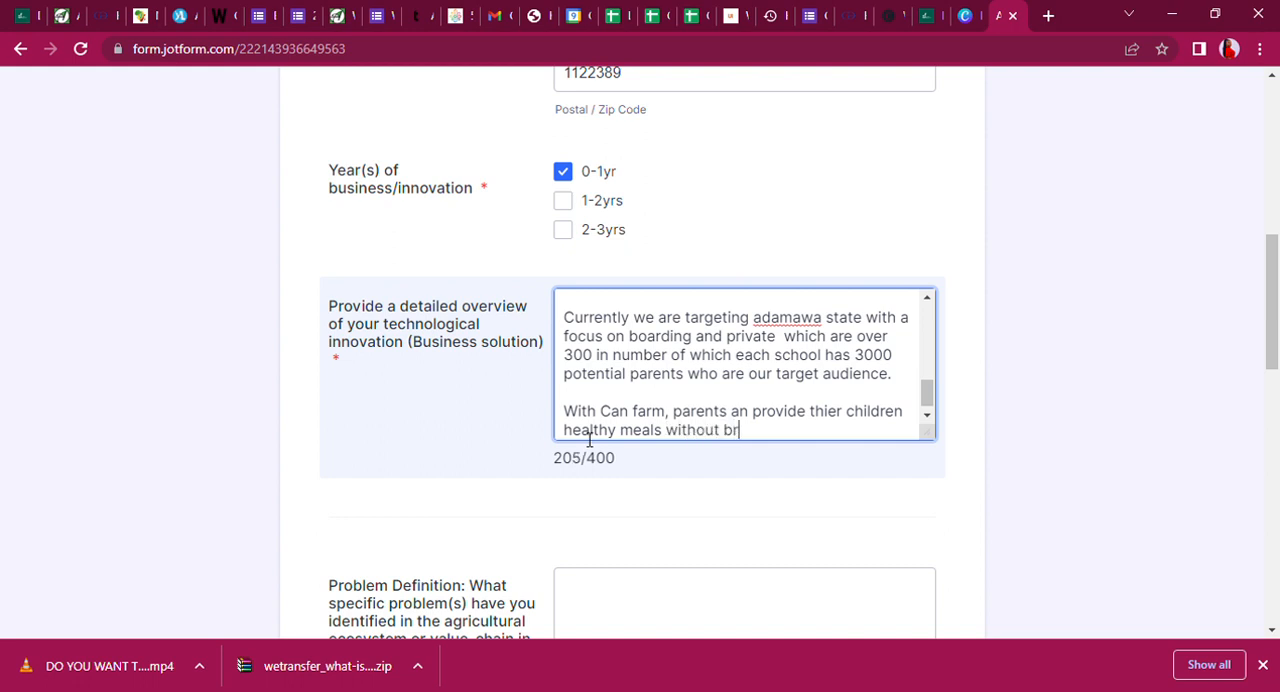
text(eaking the bank.)
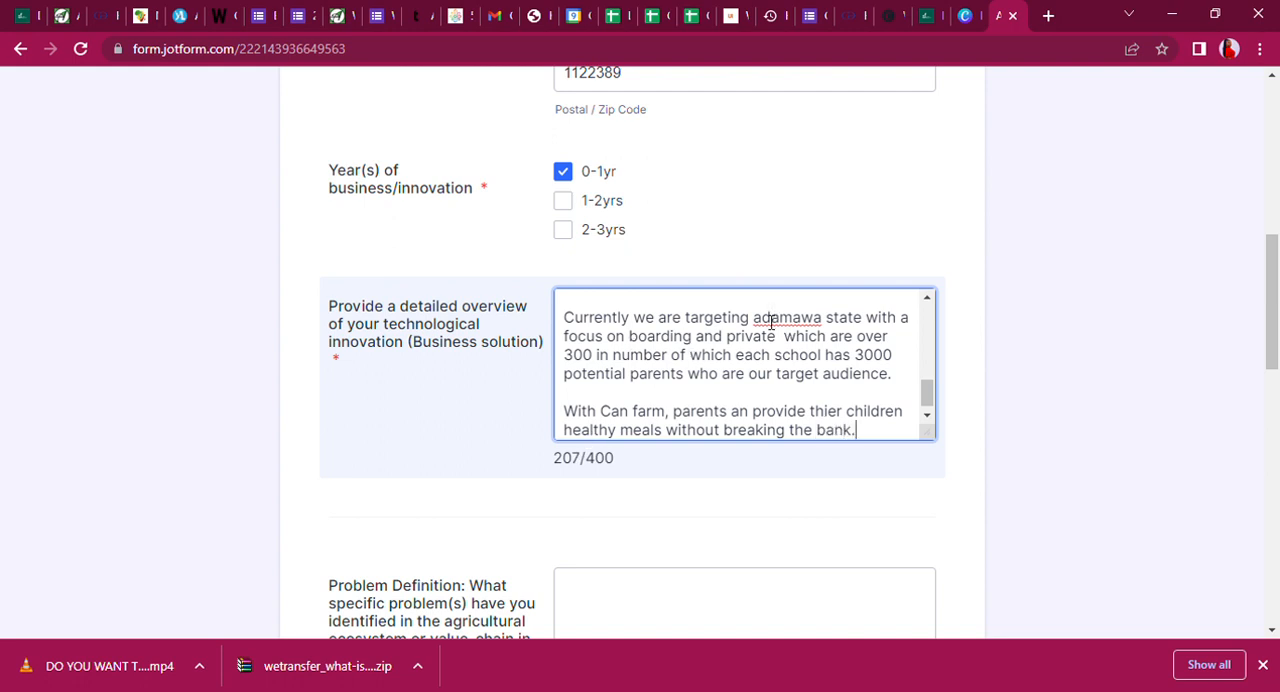
Capitalize "Adamawa" in the target market sentence and reread the last paragraphs of the overview.
key(BackSpace)
text(A)
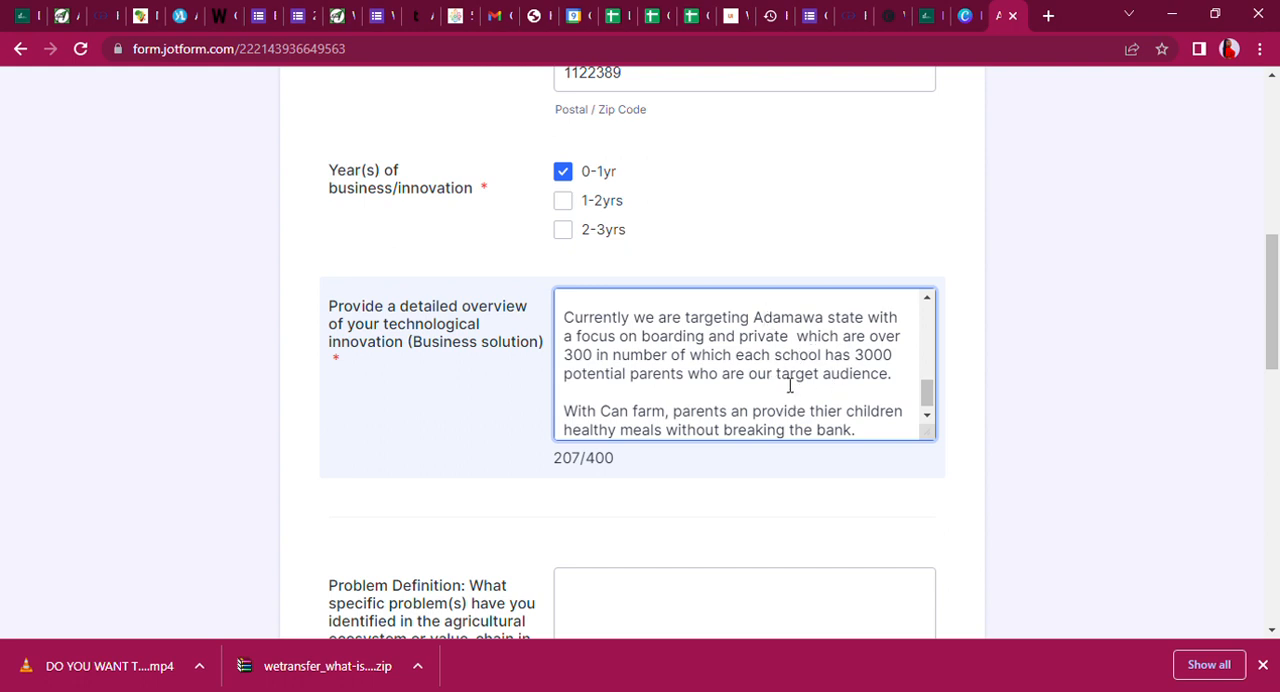
scroll(928, 397, up, 1)
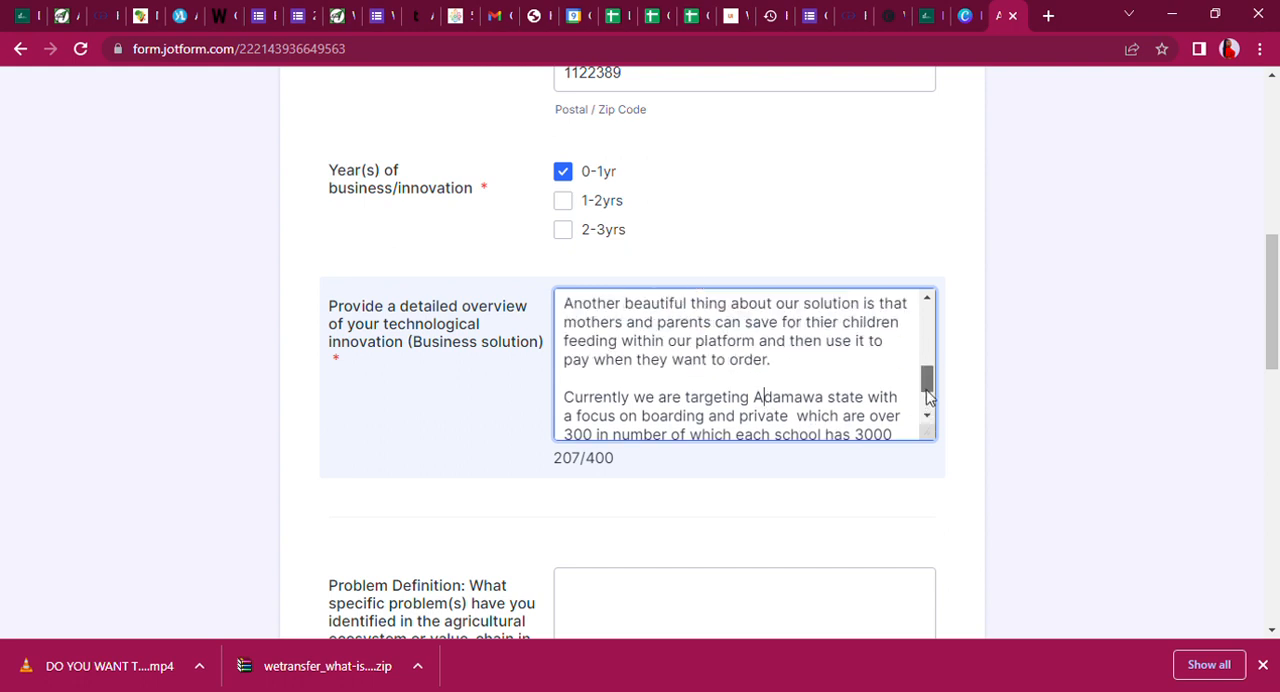
mouse_move(928, 397)
mouse_down()
mouse_move(925, 322)
mouse_move(932, 394)
mouse_up()
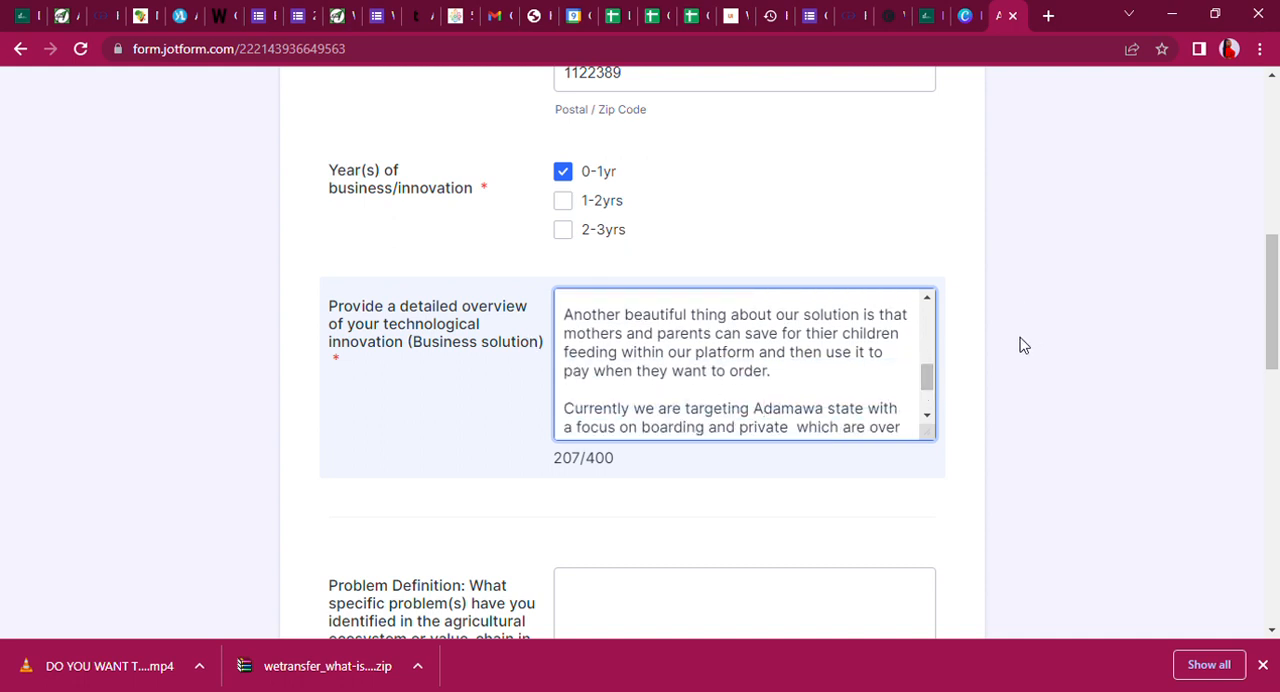
drag(928, 378, 928, 401)
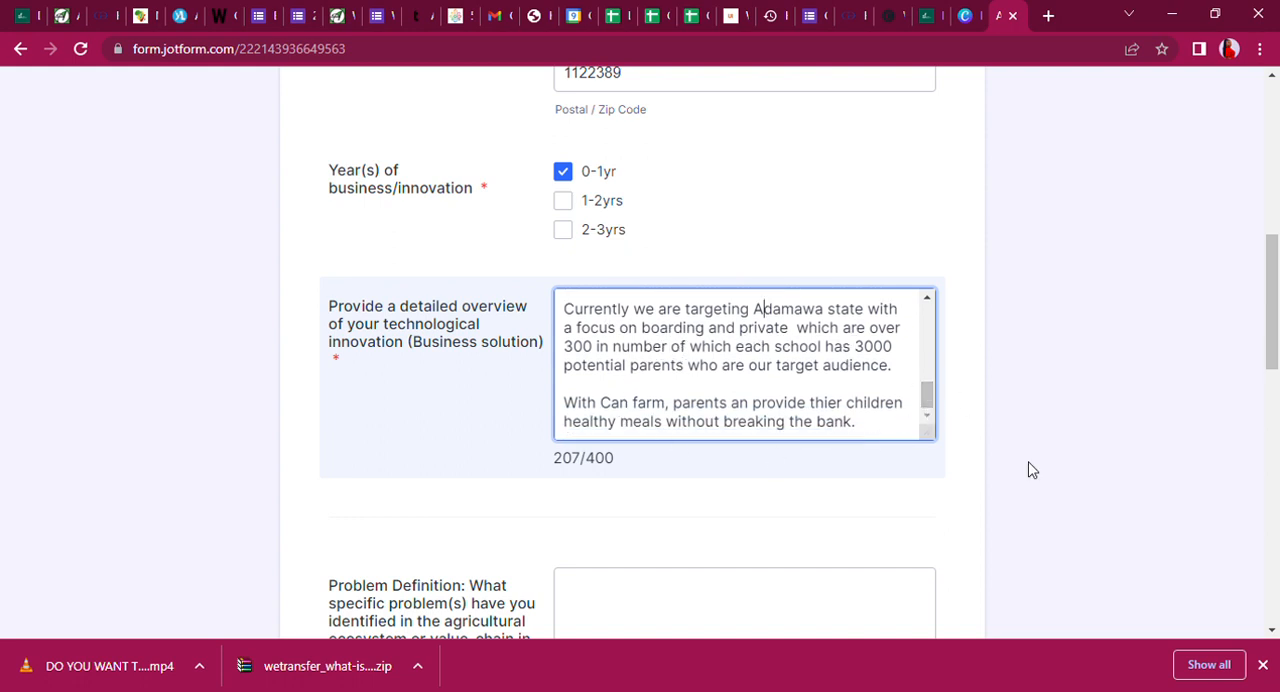
Examine the Problem Definition and Technological Innovation questions and the guidance for answering them.
drag(1273, 308, 1276, 398)
click(717, 244)
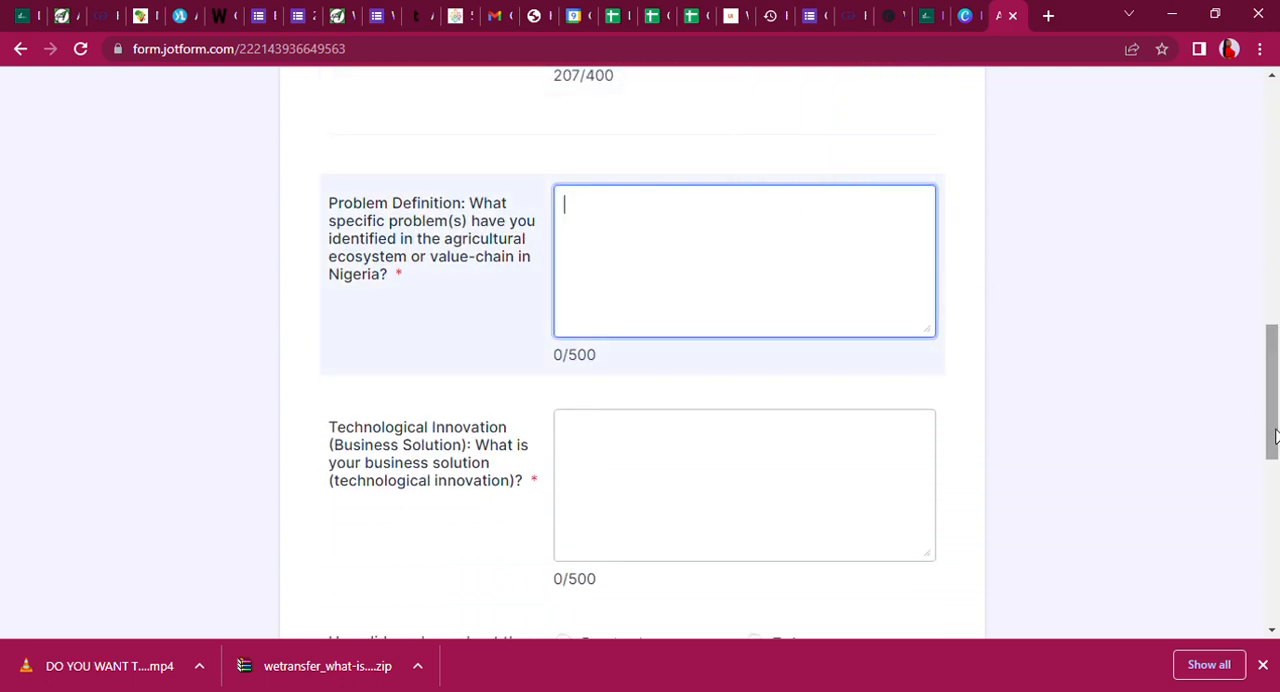
drag(1275, 435, 1275, 396)
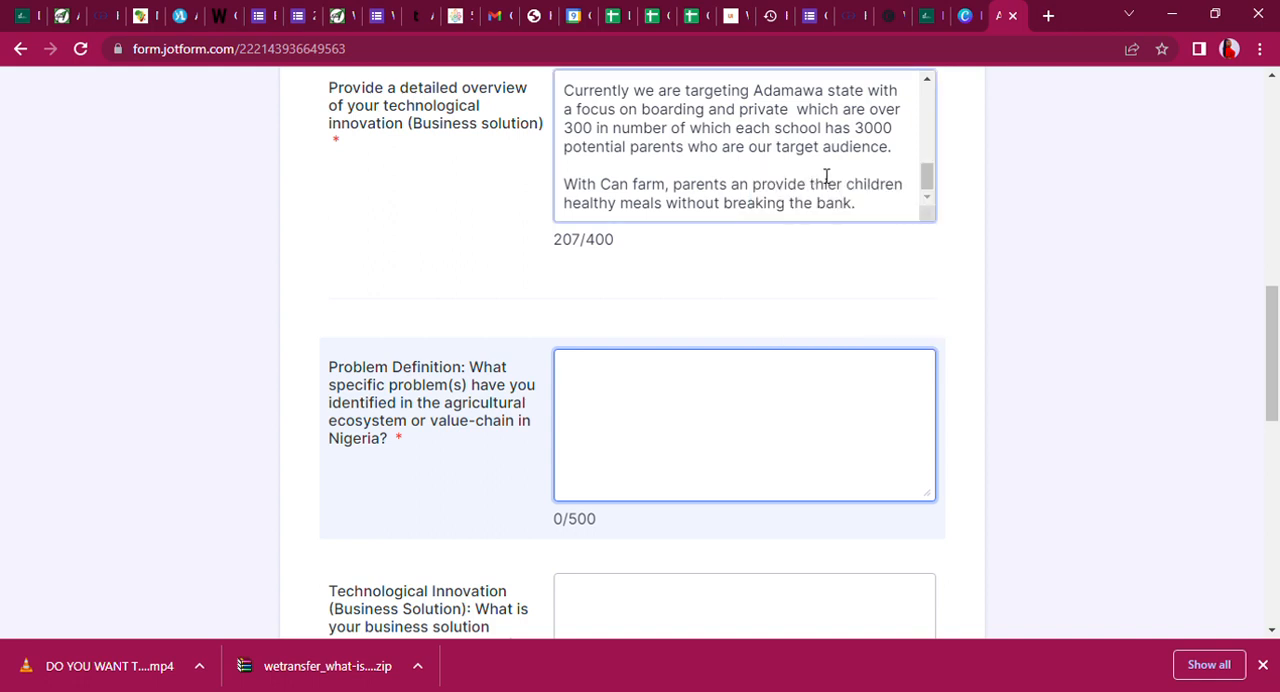
drag(1272, 358, 1272, 437)
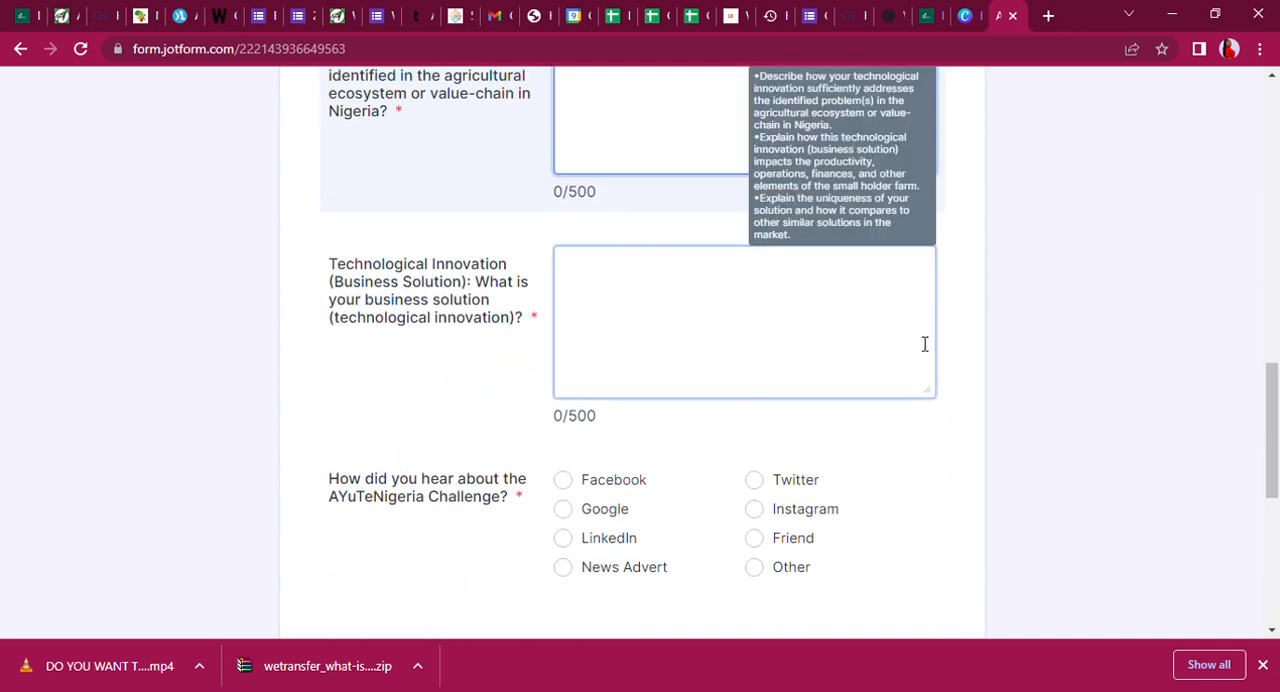
mouse_move(880, 311)
scroll(922, 482, up, 2)
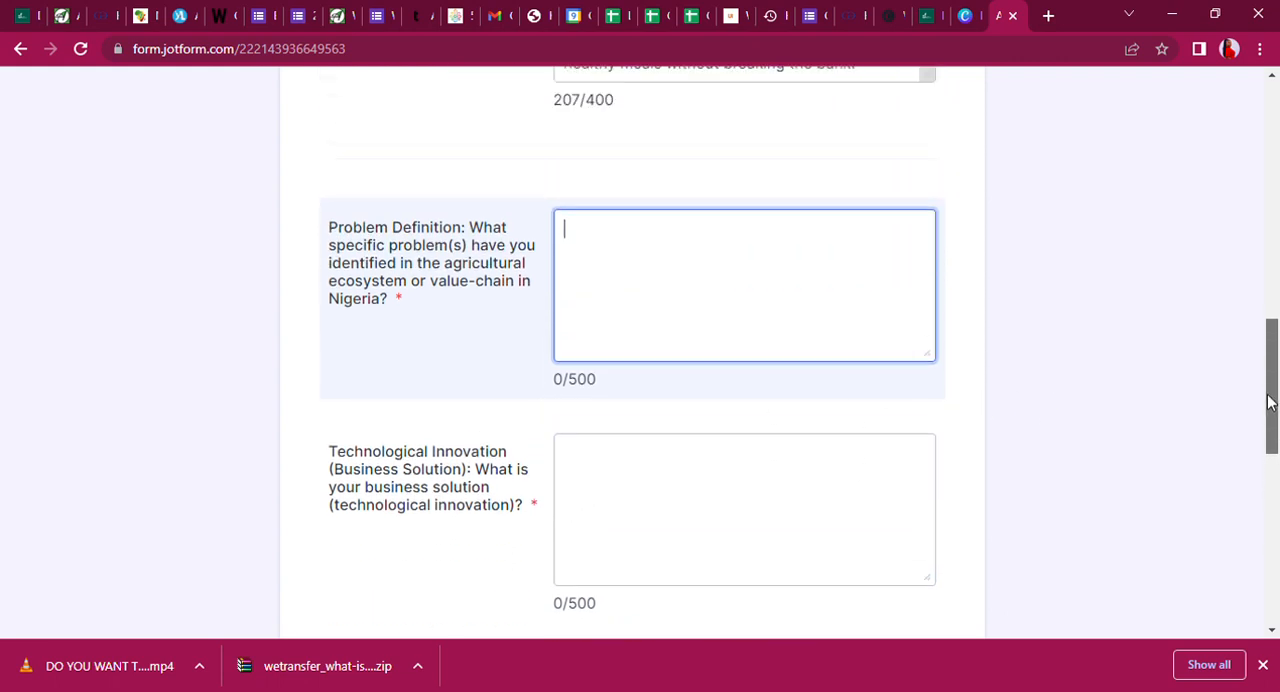
mouse_move(836, 480)
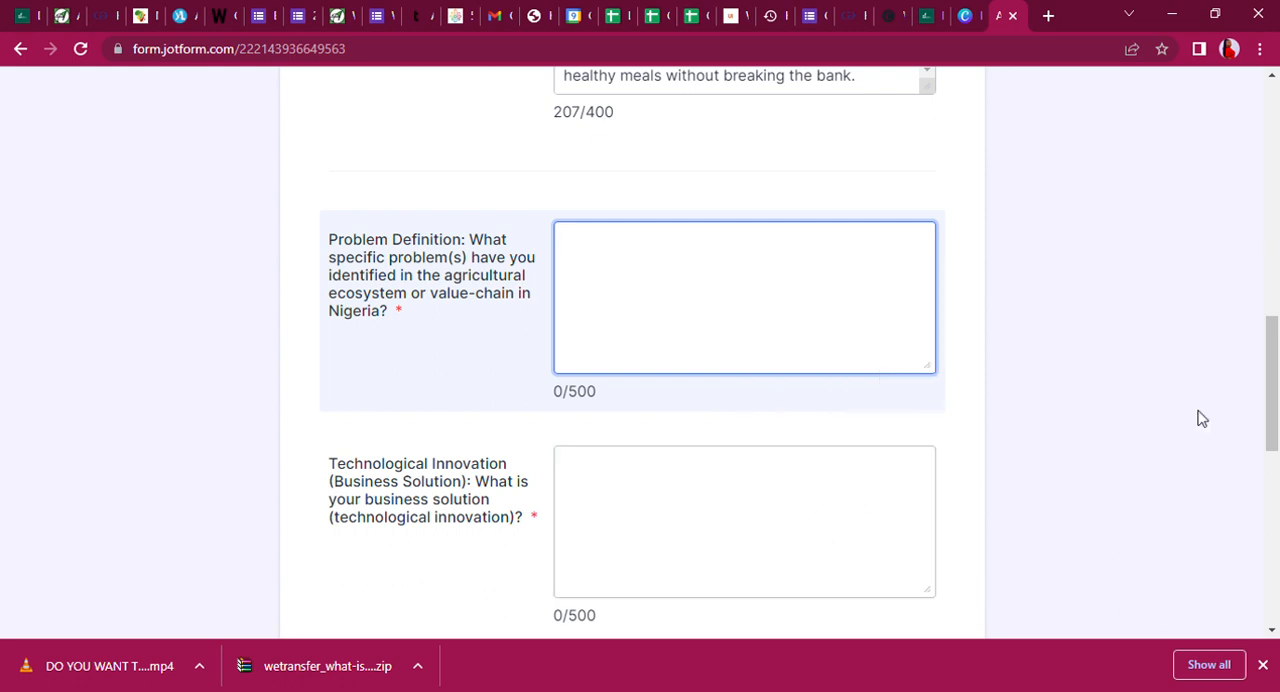
Answer how the AYuTeNigeria Challenge was heard about with the option Other, specified as "Agrodemy".
drag(1272, 328, 1273, 415)
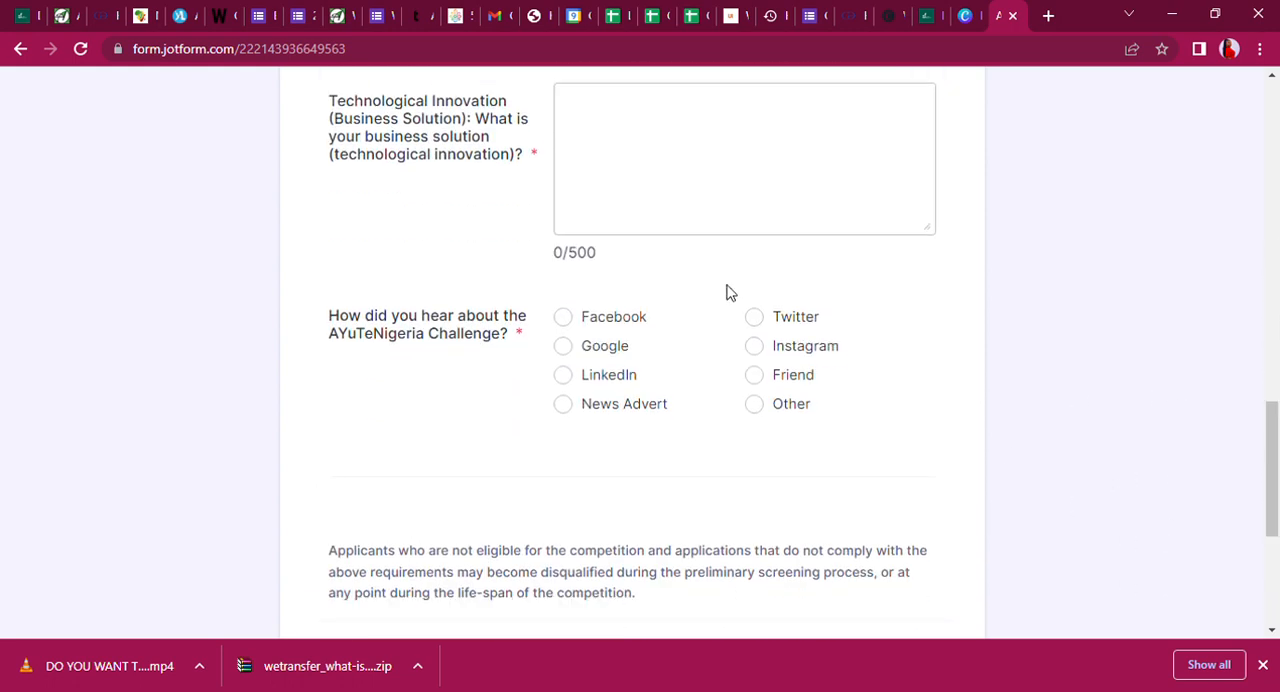
click(755, 404)
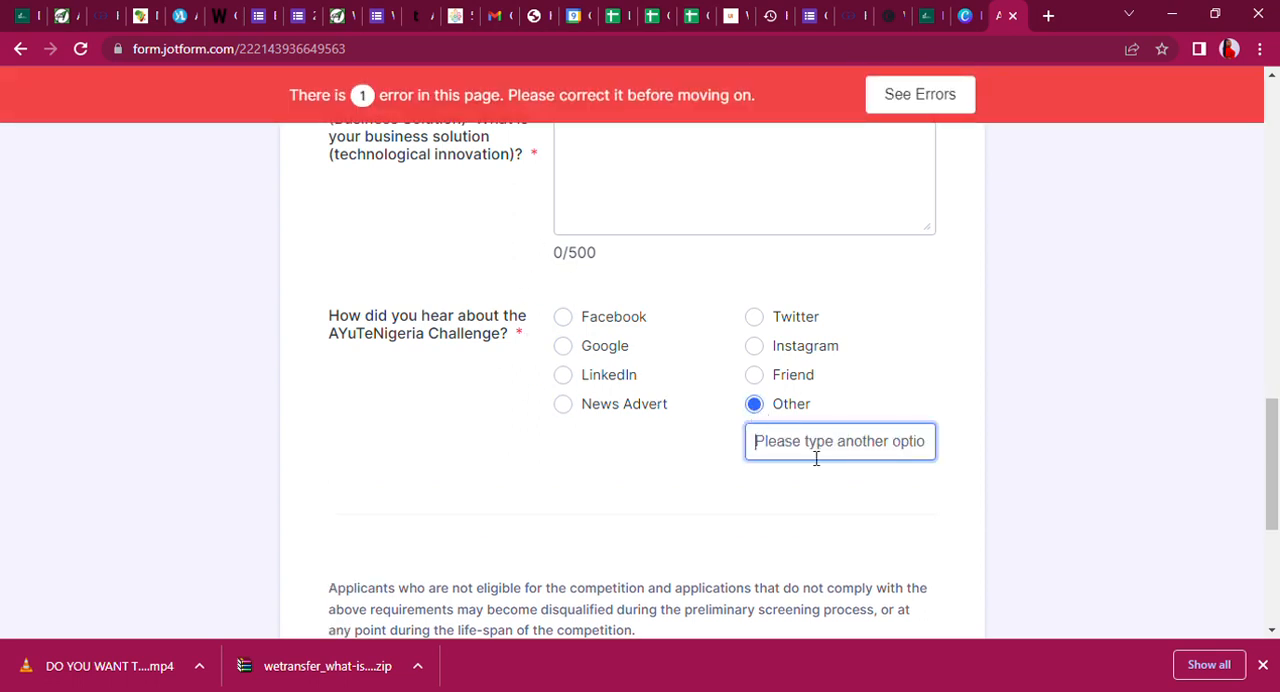
text(Agrodemy)
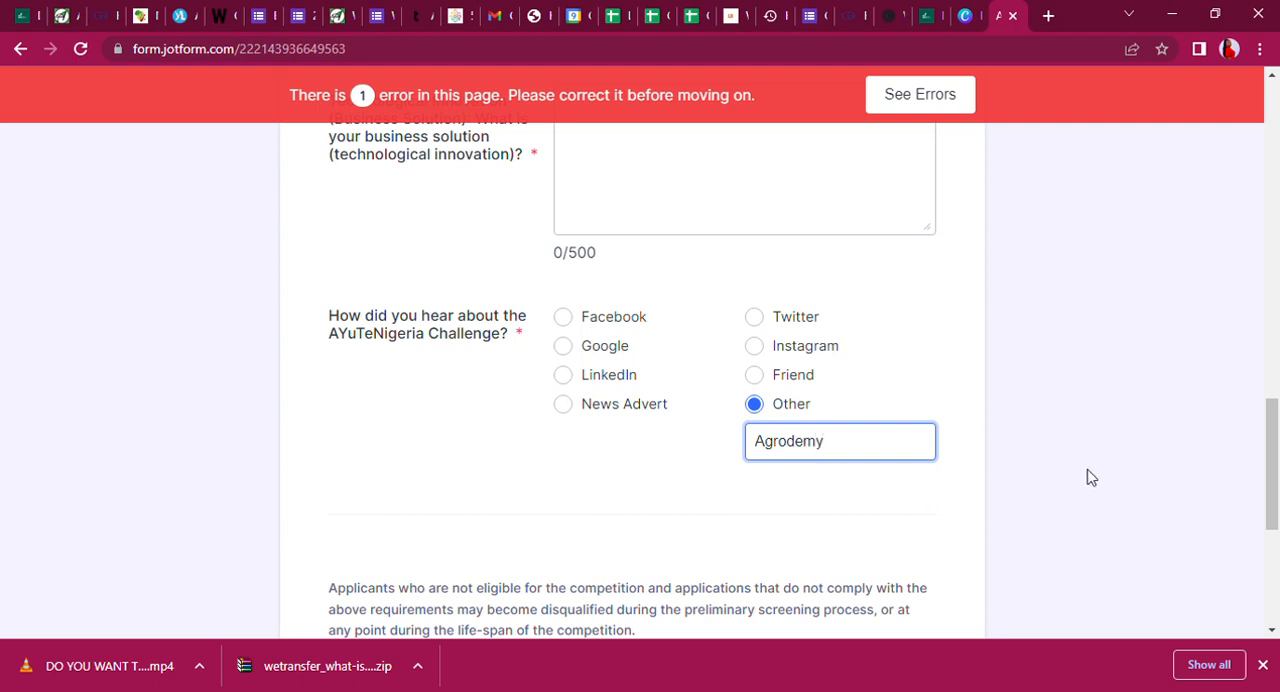
Tick the required checkbox below the eligibility notice and return to the business name and address at the start of Segment B.
drag(1271, 480, 1177, 520)
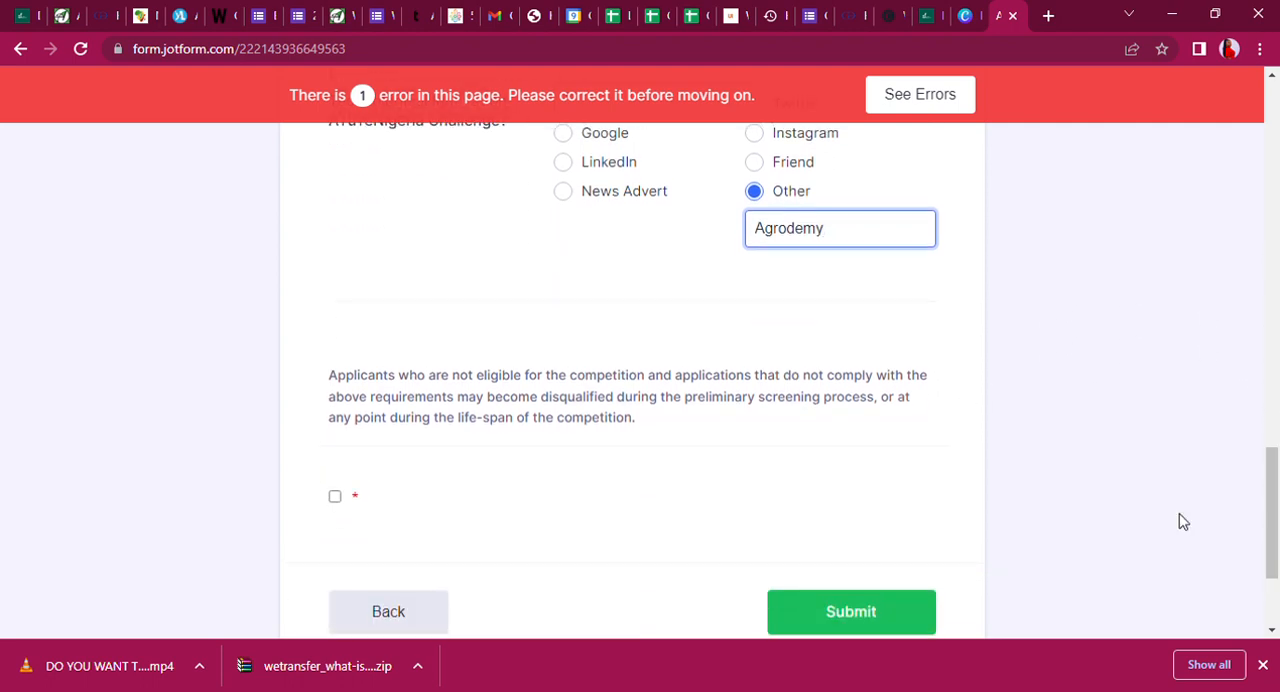
click(335, 498)
drag(1274, 542, 1277, 165)
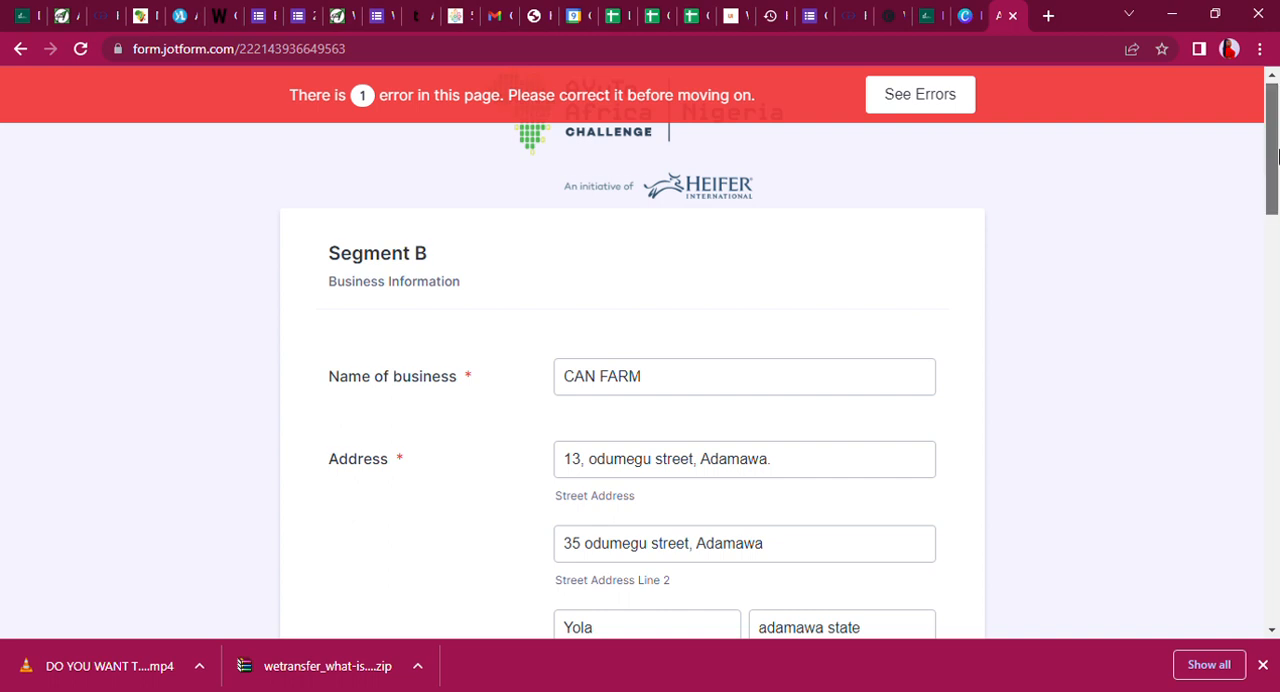
Review Segment B from the business information through the innovation overview, Problem Definition and Technological Innovation questions to the final declaration, and return to its beginning.
drag(1277, 163, 1257, 286)
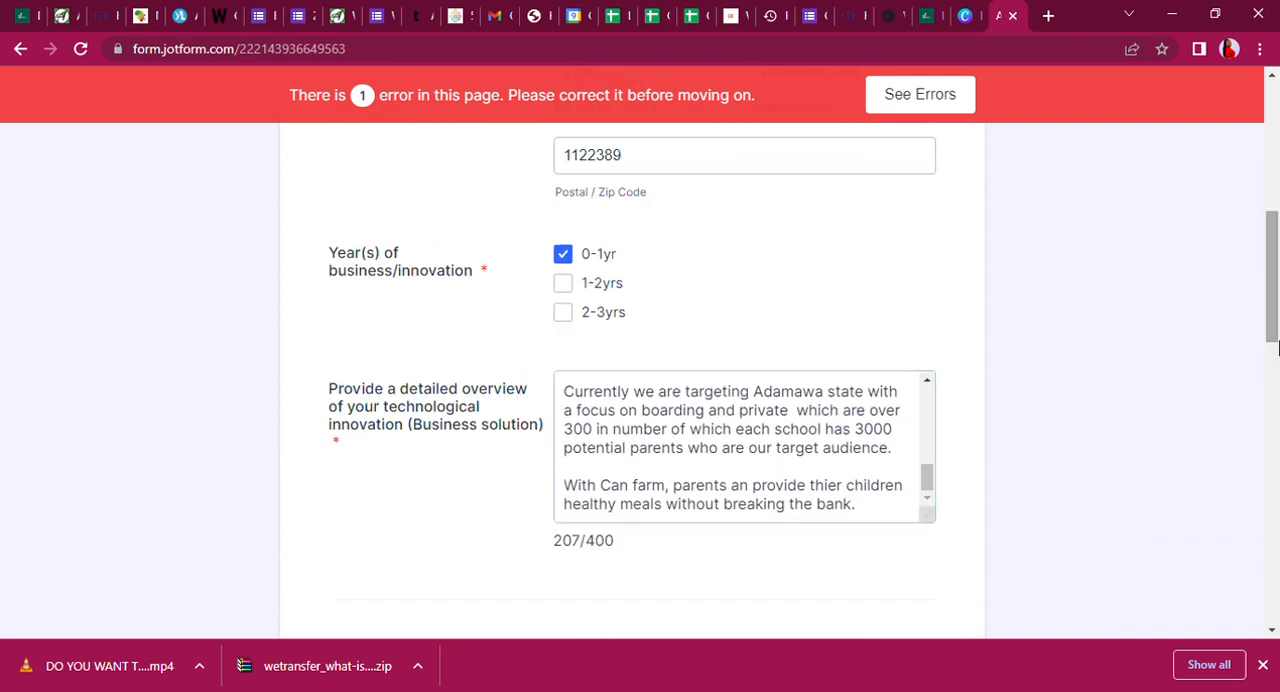
drag(1277, 250, 1271, 357)
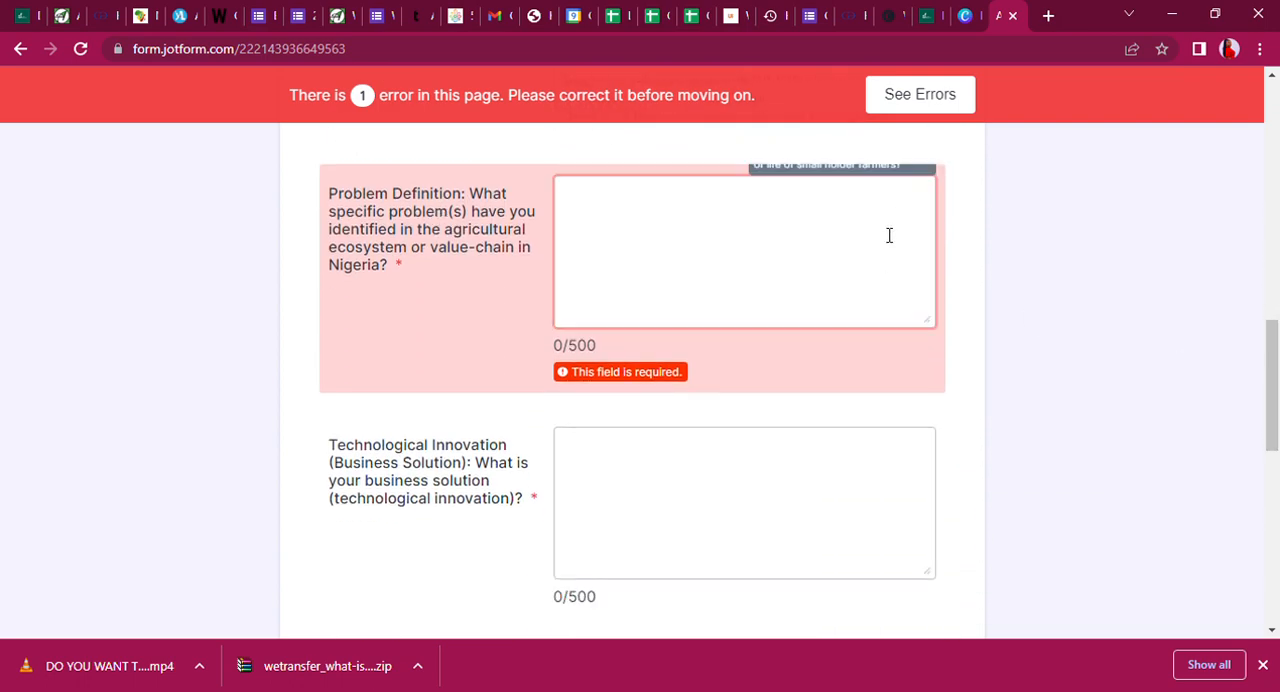
drag(1277, 314, 1277, 266)
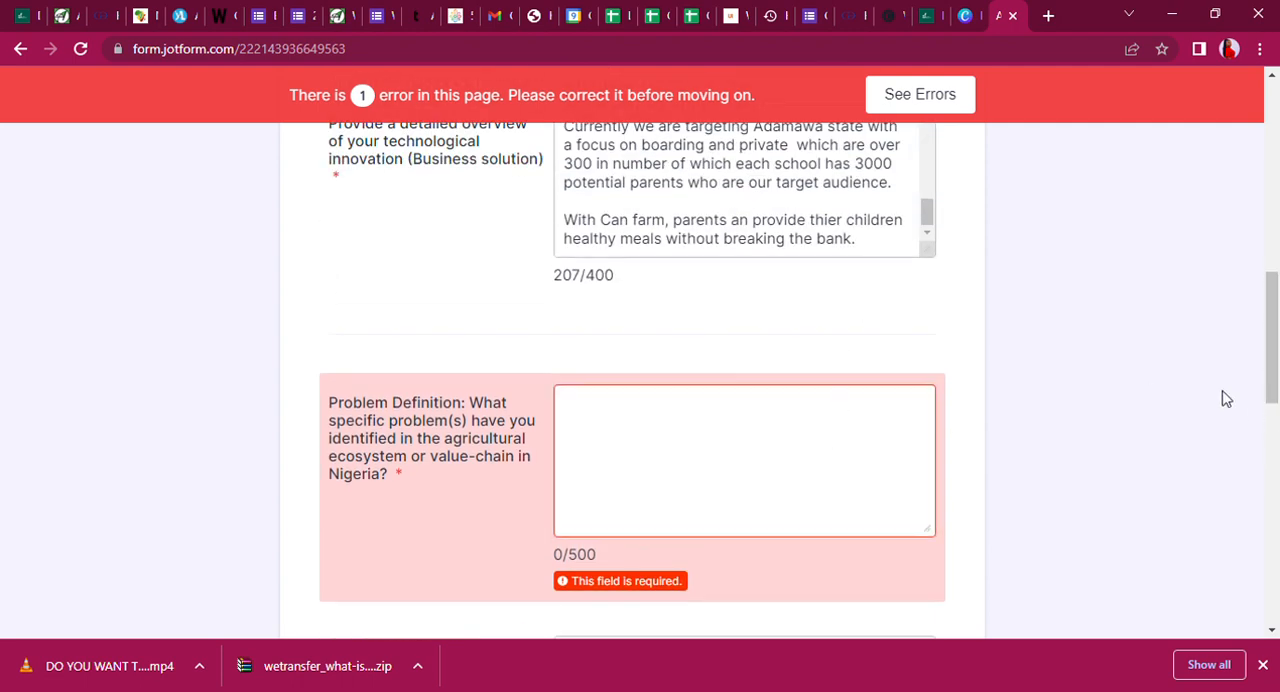
drag(1277, 345, 1273, 398)
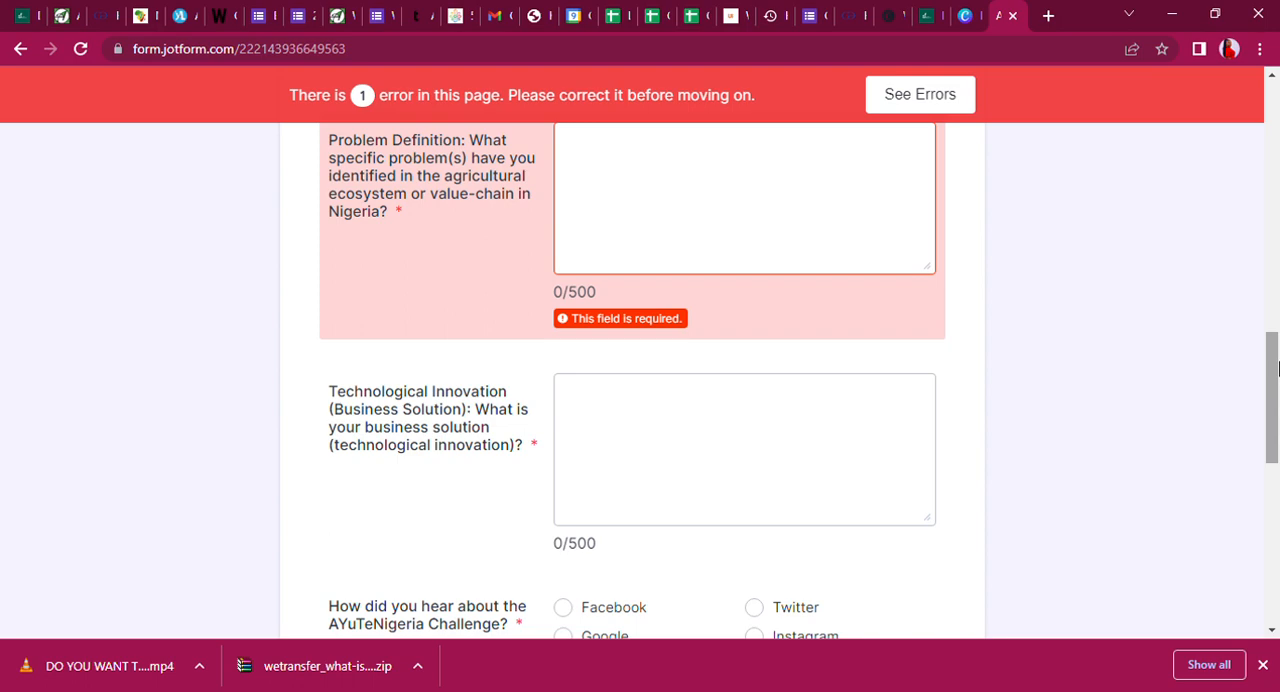
drag(1277, 370, 1246, 534)
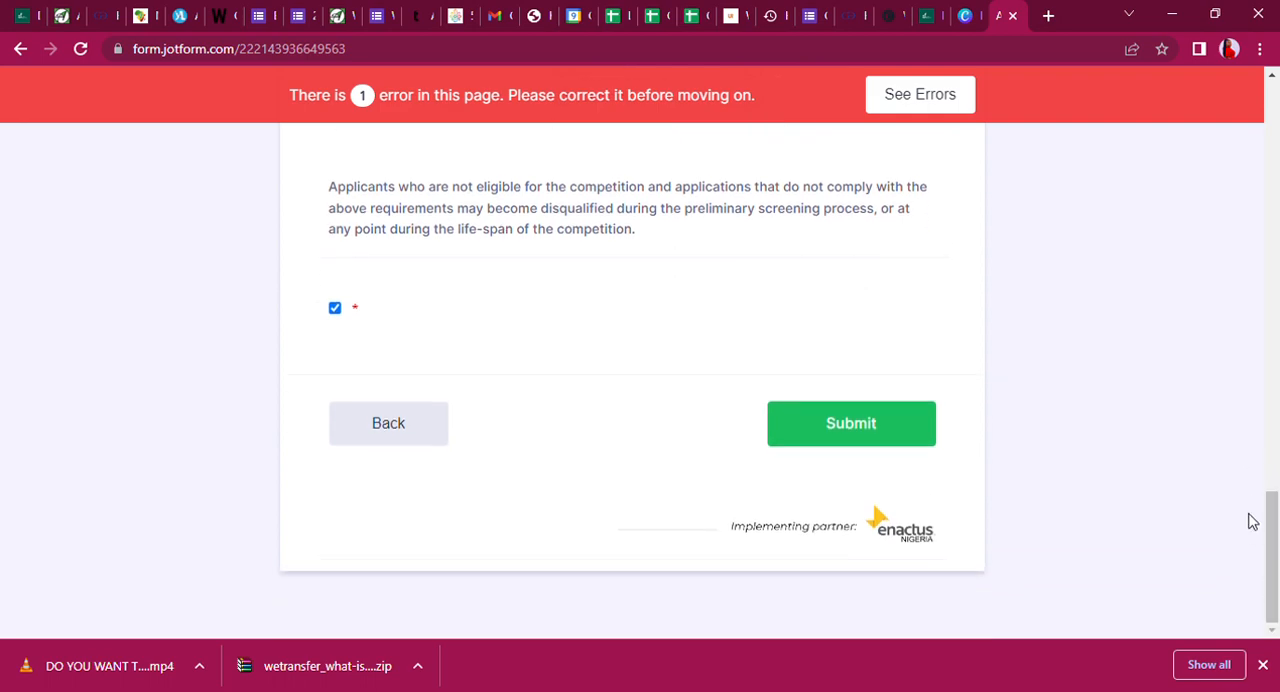
drag(1277, 555, 1274, 318)
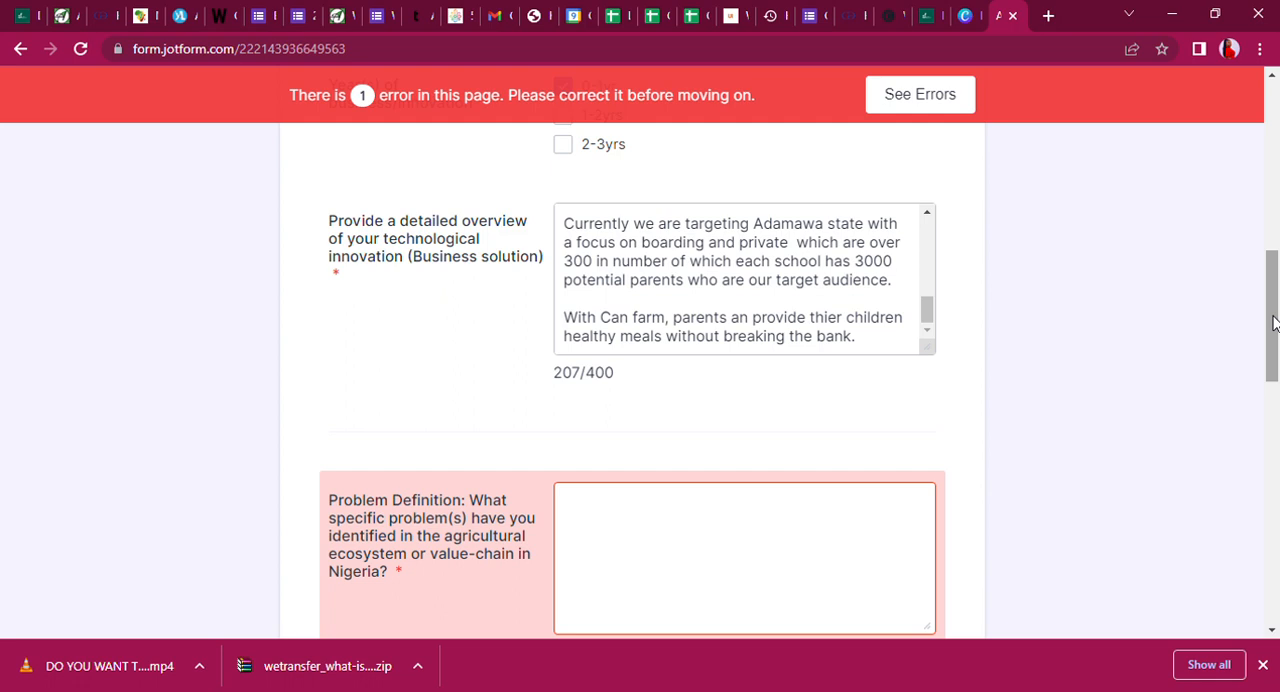
drag(1277, 316, 1277, 120)
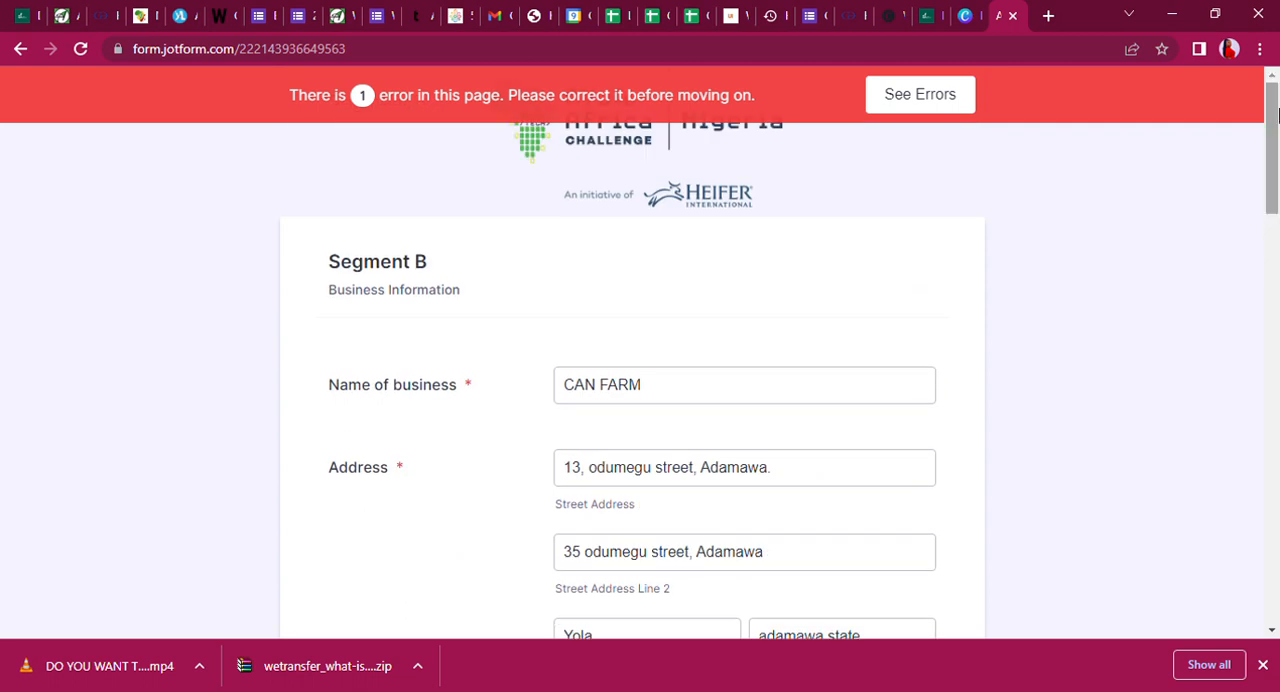